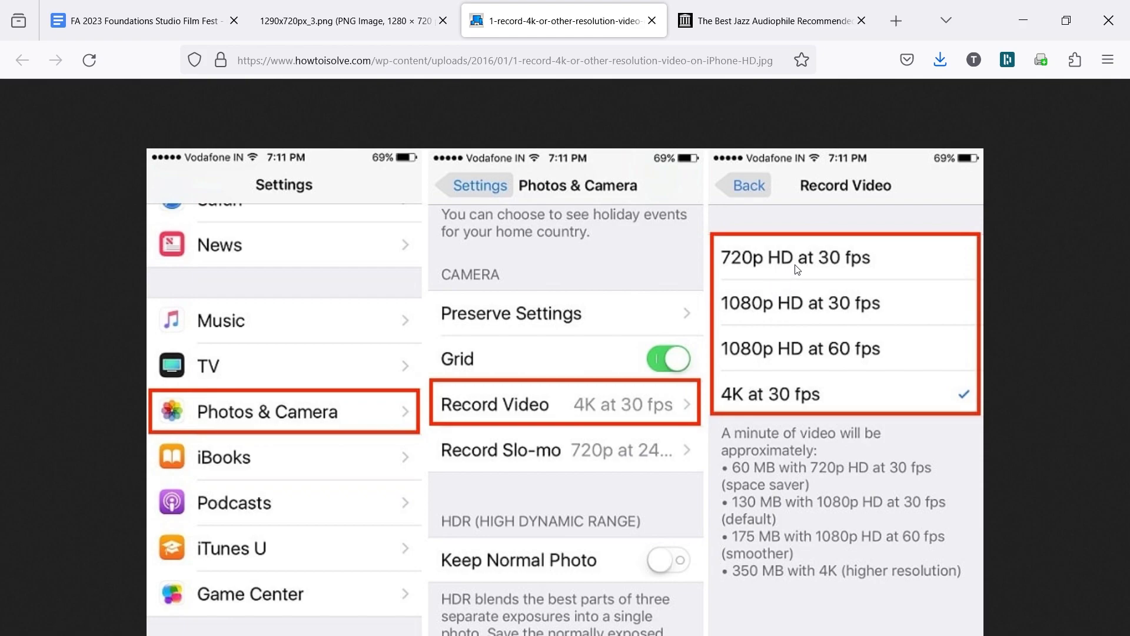
Open the Internet Archive page for The Best Jazz Audiophile Recommended Collection and examine its track list and MP3 files
{"action": "left_click", "coordinate": [760, 28]}
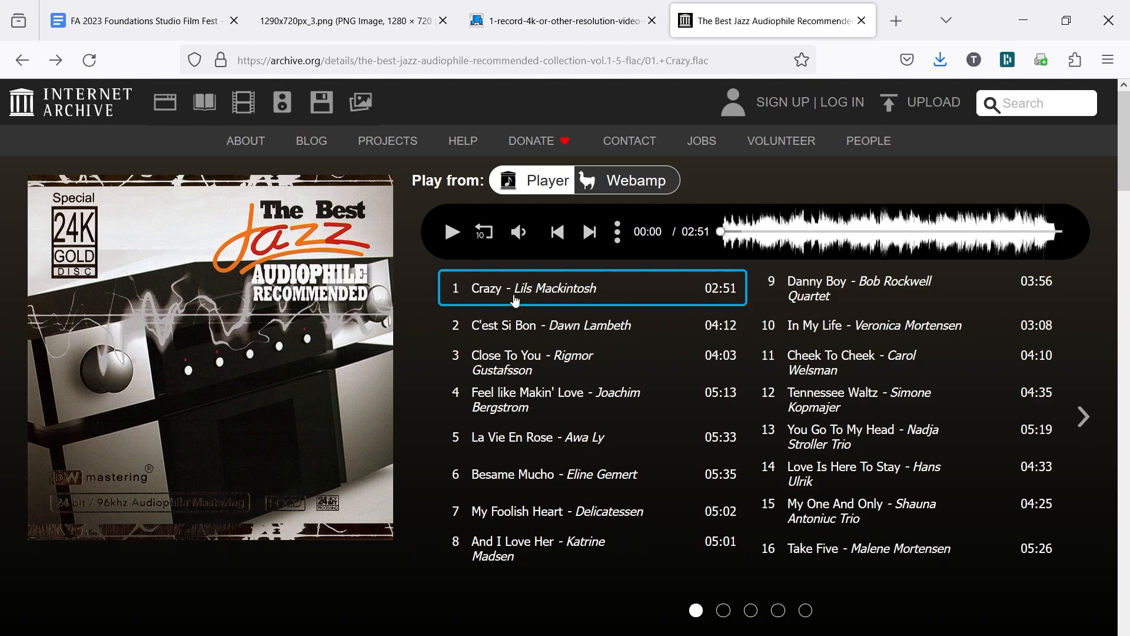
{"action": "scroll", "coordinate": [716, 306], "scroll_direction": "down", "scroll_amount": 8}
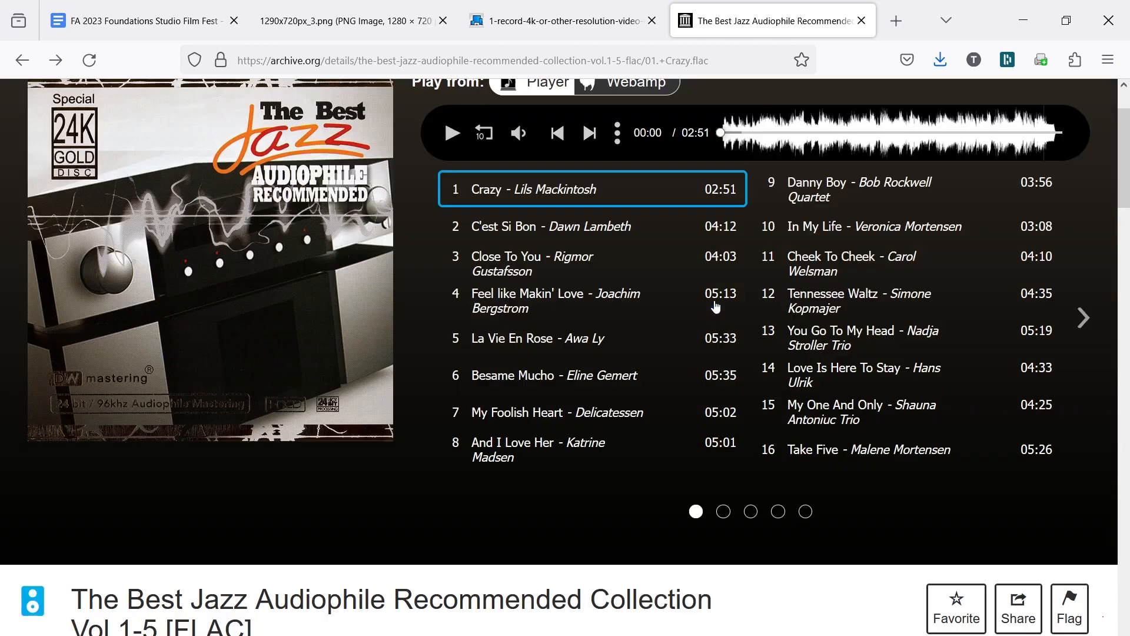
{"action": "scroll", "coordinate": [716, 305], "scroll_direction": "down", "scroll_amount": 2}
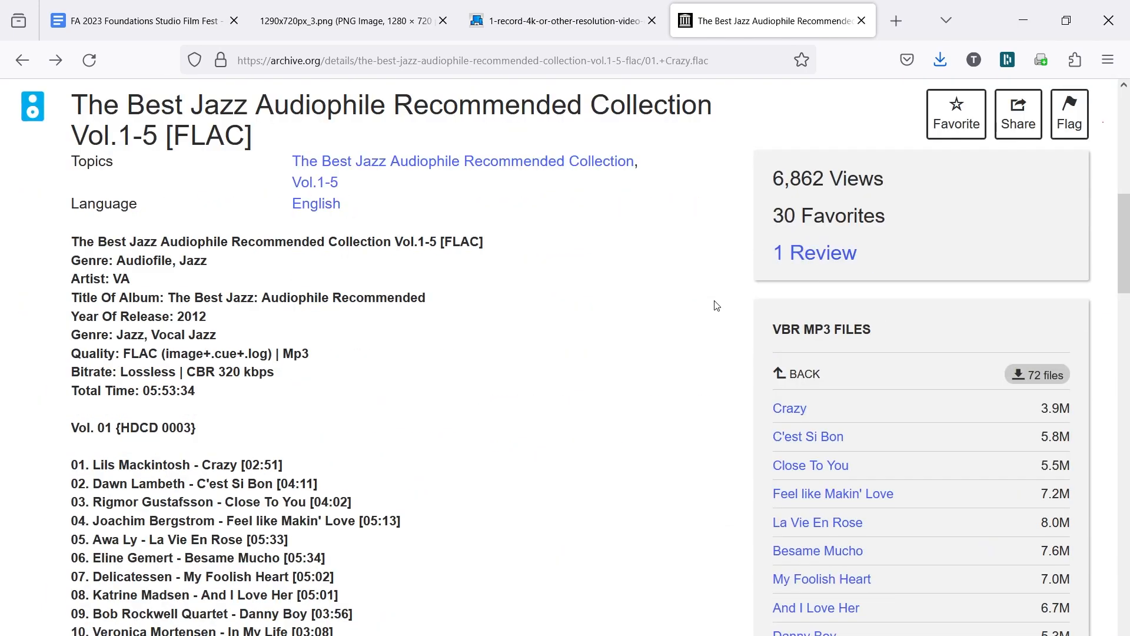
{"action": "scroll", "coordinate": [715, 304], "scroll_direction": "down", "scroll_amount": 2}
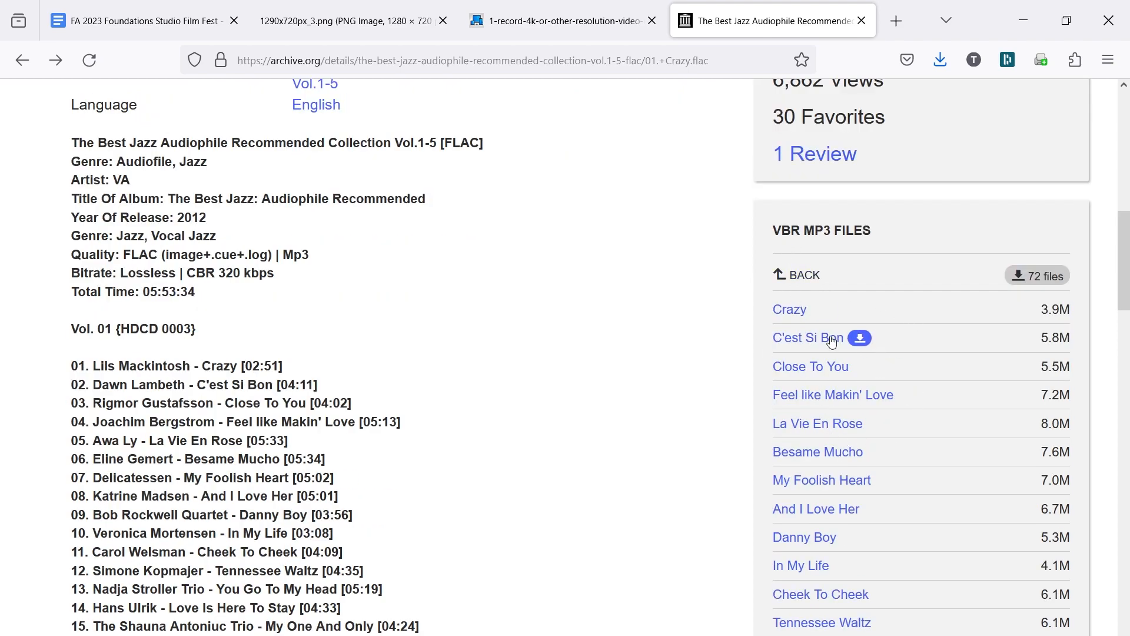
{"action": "mouse_move", "coordinate": [795, 314]}
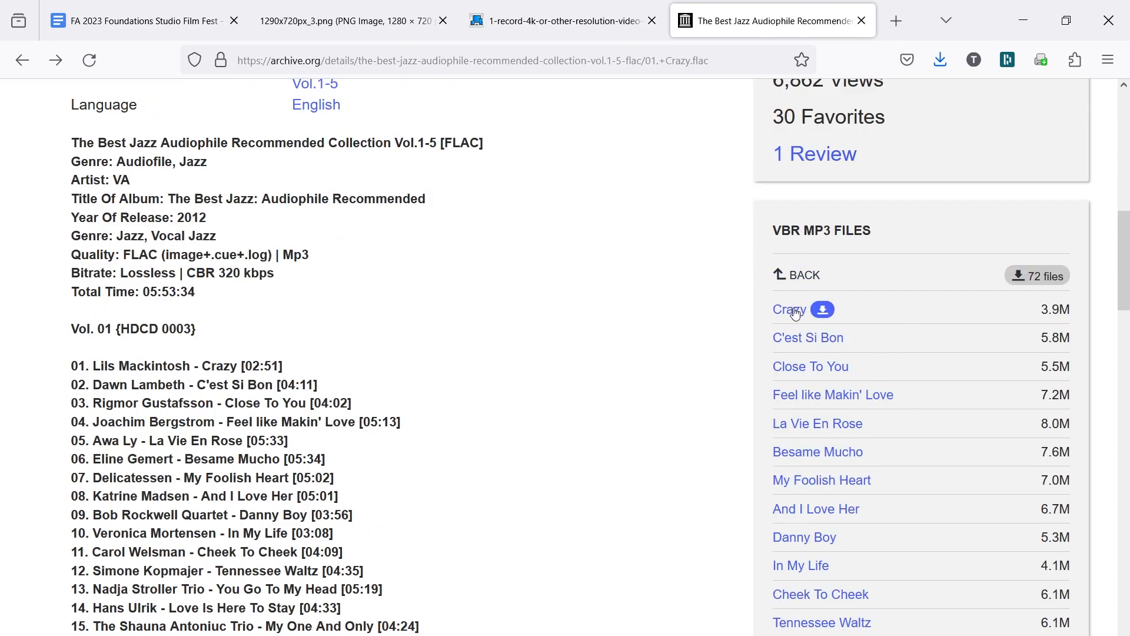
{"action": "scroll", "coordinate": [817, 251], "scroll_direction": "up", "scroll_amount": 2}
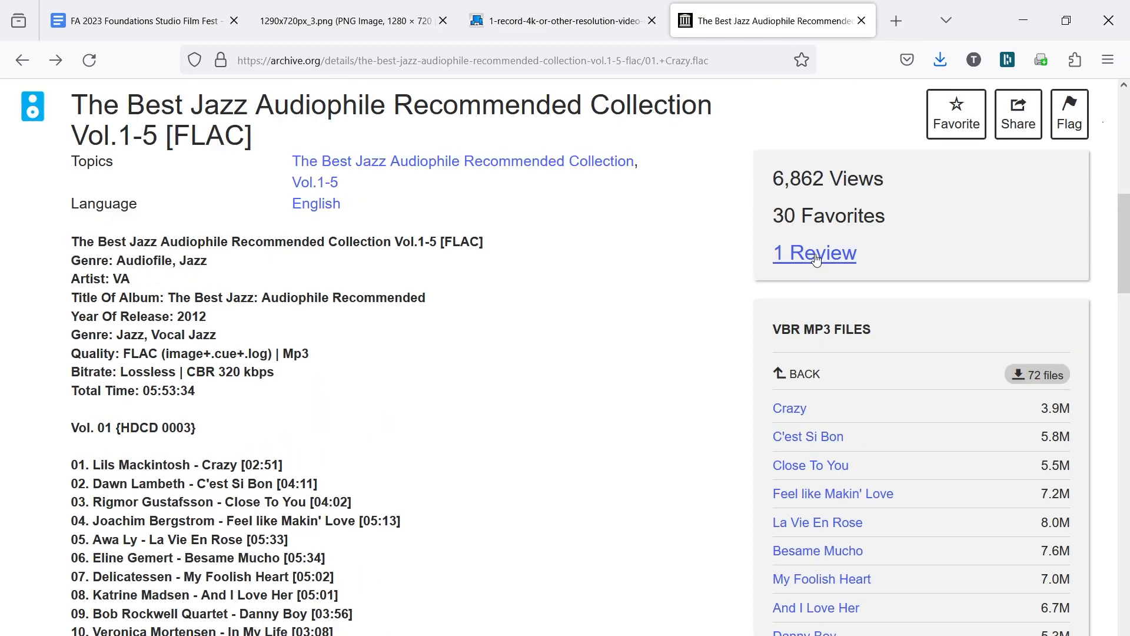
{"action": "scroll", "coordinate": [814, 260], "scroll_direction": "down", "scroll_amount": 4}
Show the collection's VBR MP3 files from its download options and bring up the link-saving options for Crazy
{"action": "left_click", "coordinate": [794, 176]}
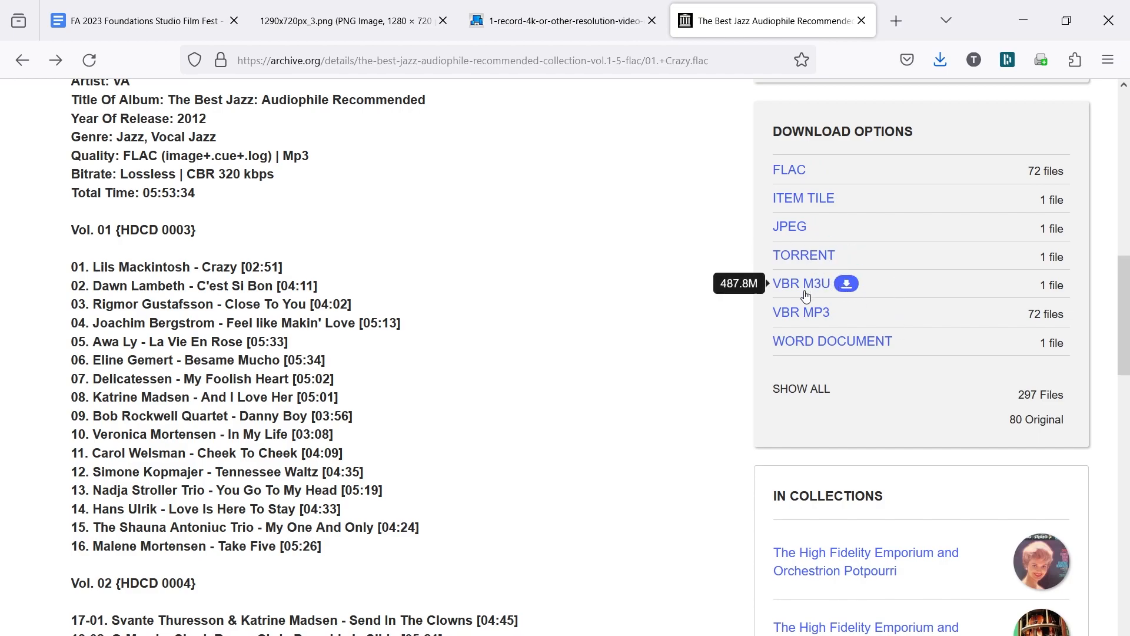
{"action": "left_click", "coordinate": [843, 314]}
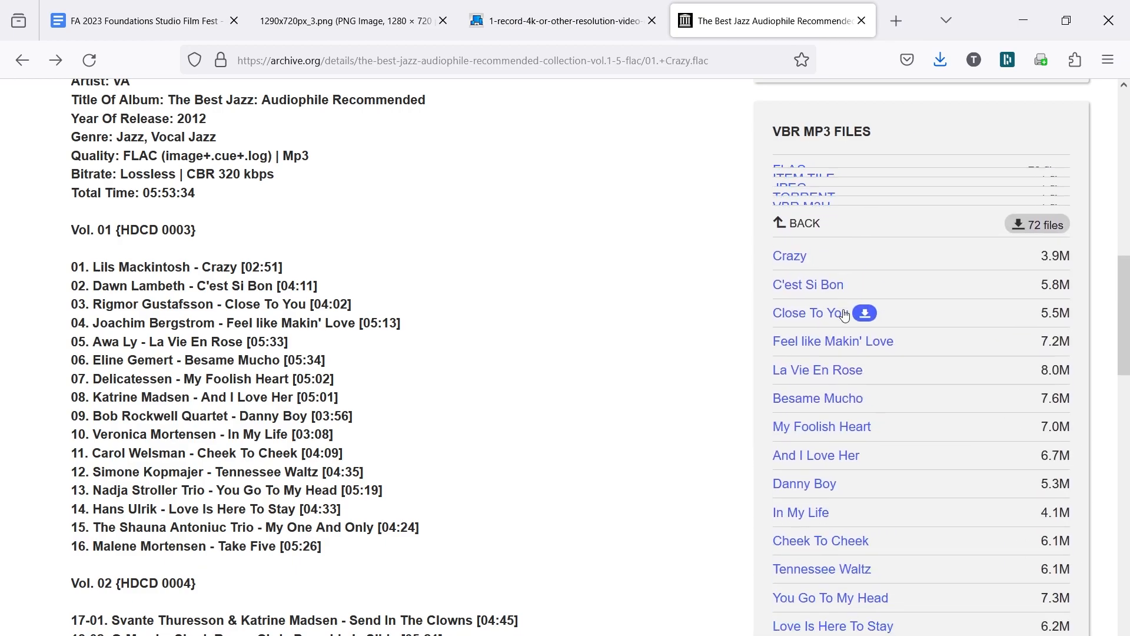
{"action": "right_click", "coordinate": [786, 214]}
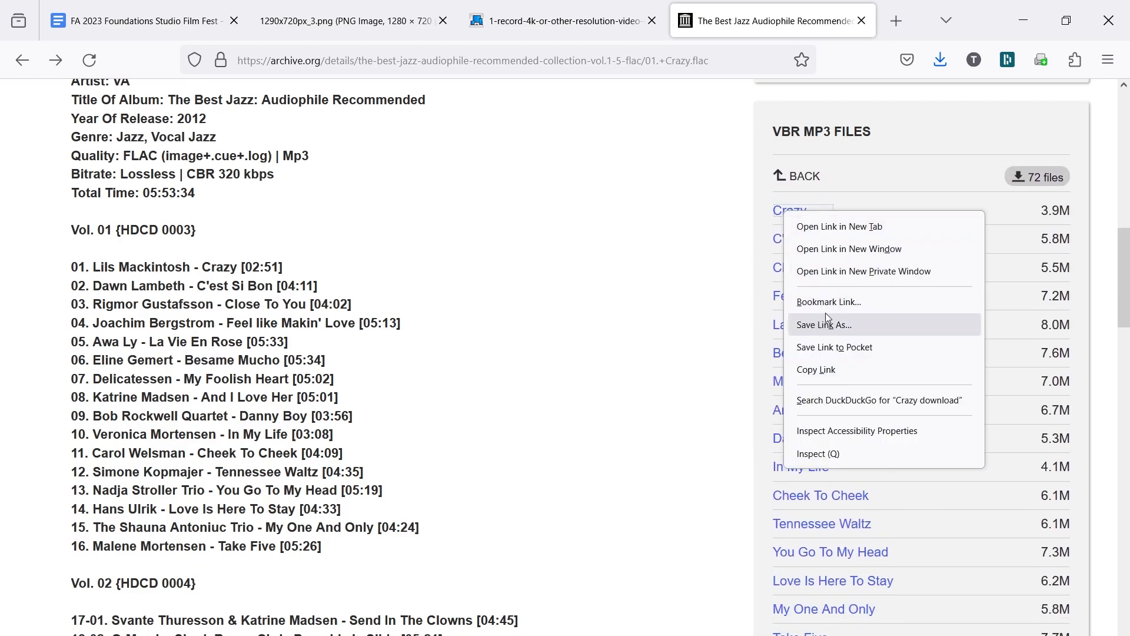
Switch to the desktop and create a new folder there named FA23 Resistance Project
{"action": "left_click", "coordinate": [1030, 30]}
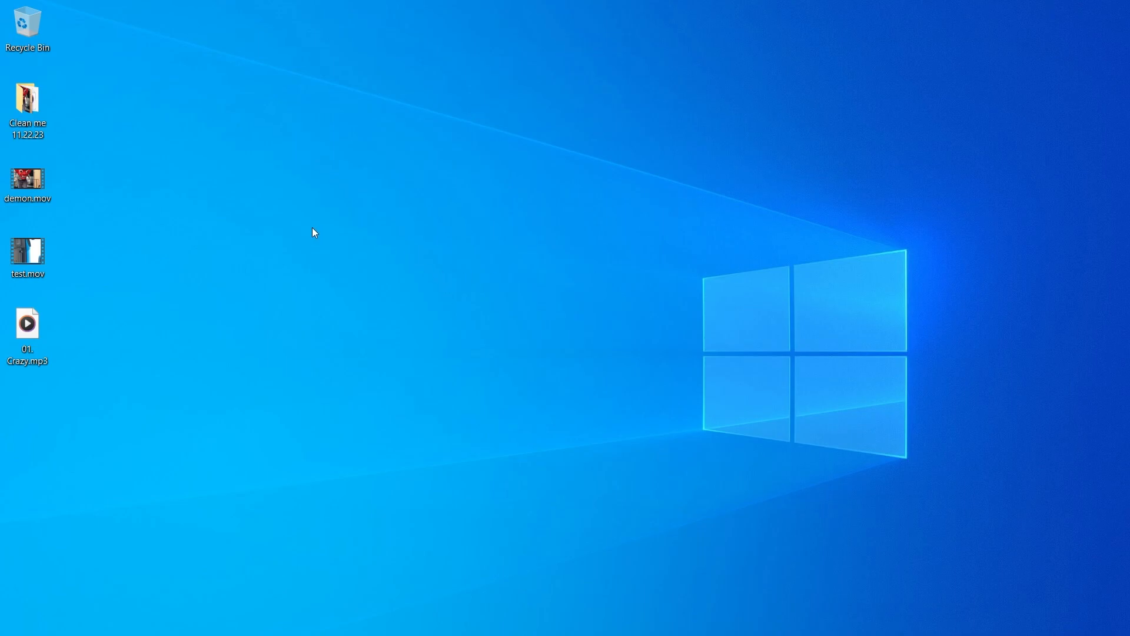
{"action": "right_click", "coordinate": [185, 212]}
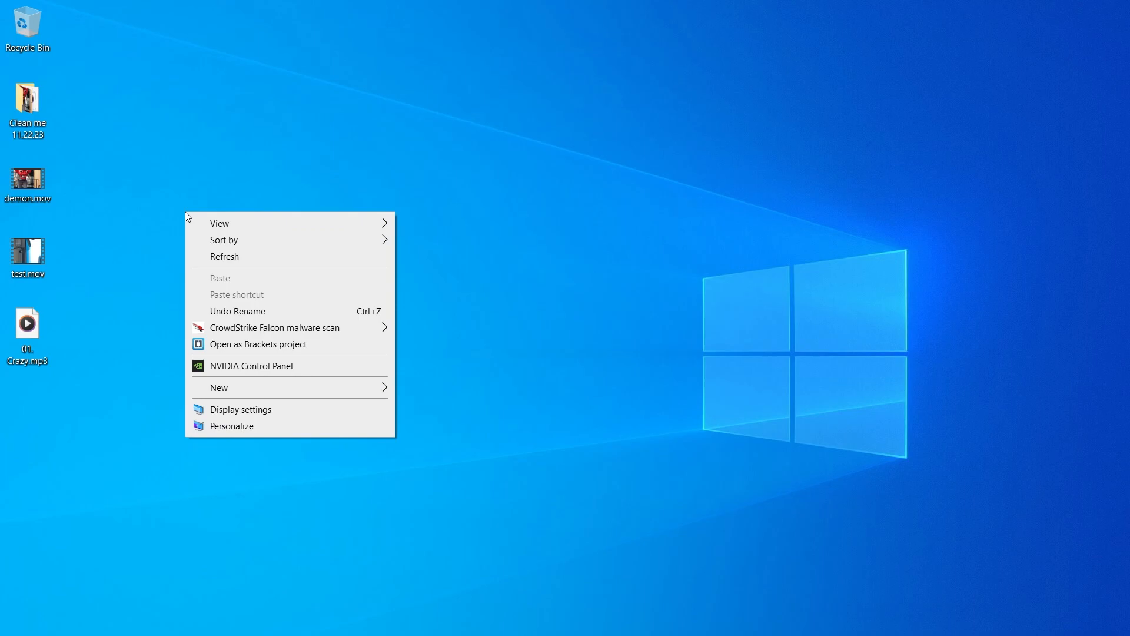
{"action": "mouse_move", "coordinate": [242, 384]}
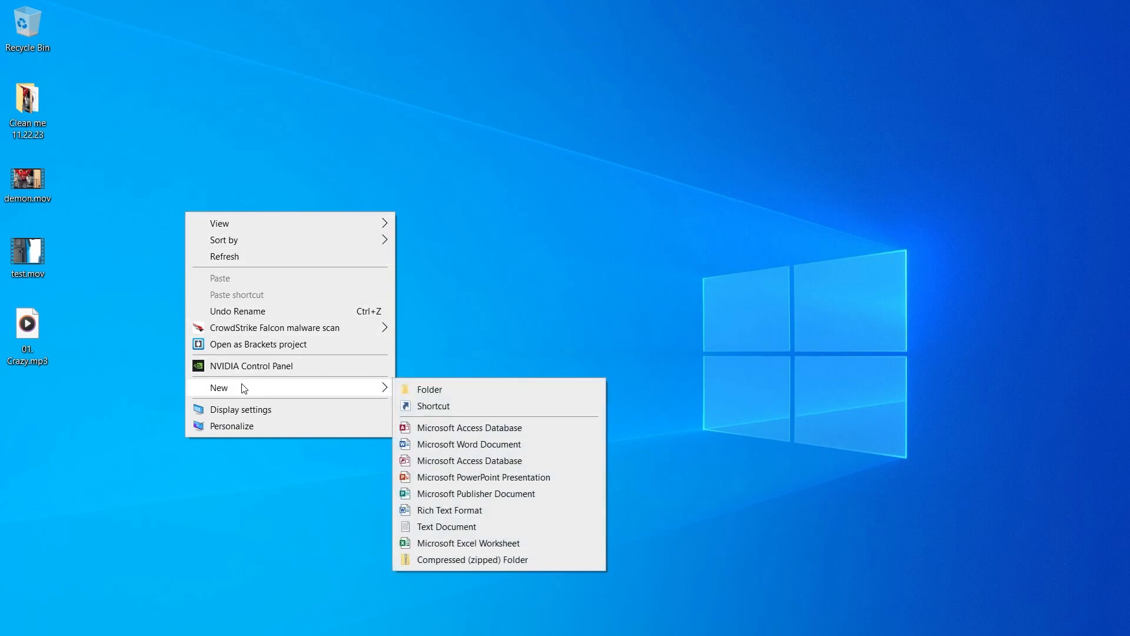
{"action": "left_click", "coordinate": [407, 387]}
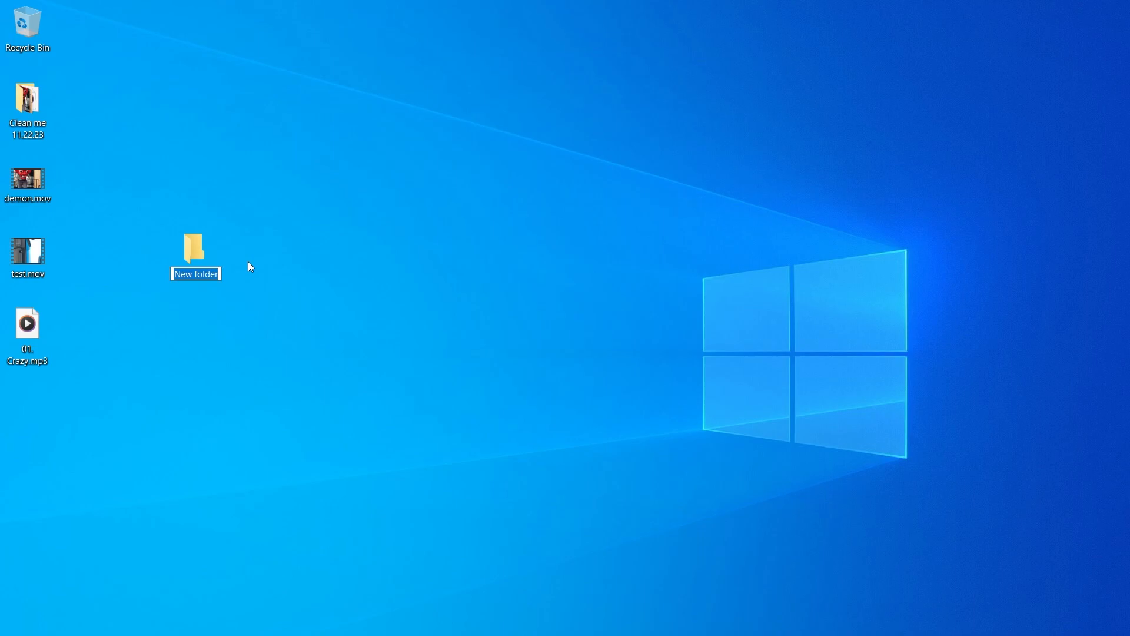
{"action": "type", "text": "FA23"}
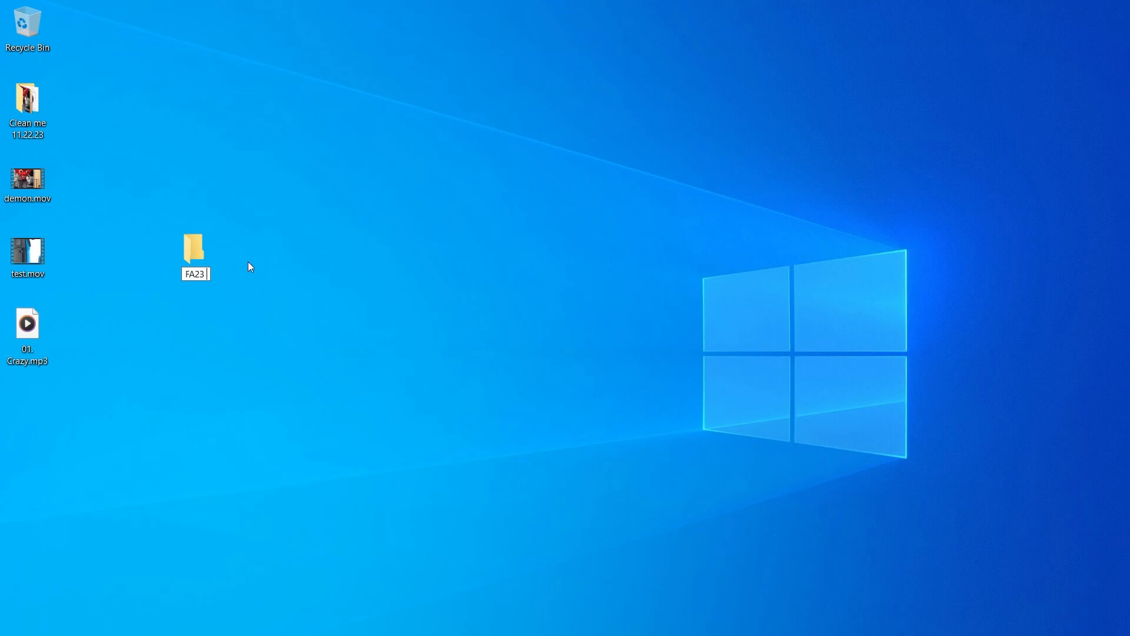
{"action": "type", "text": " Resistance Project"}
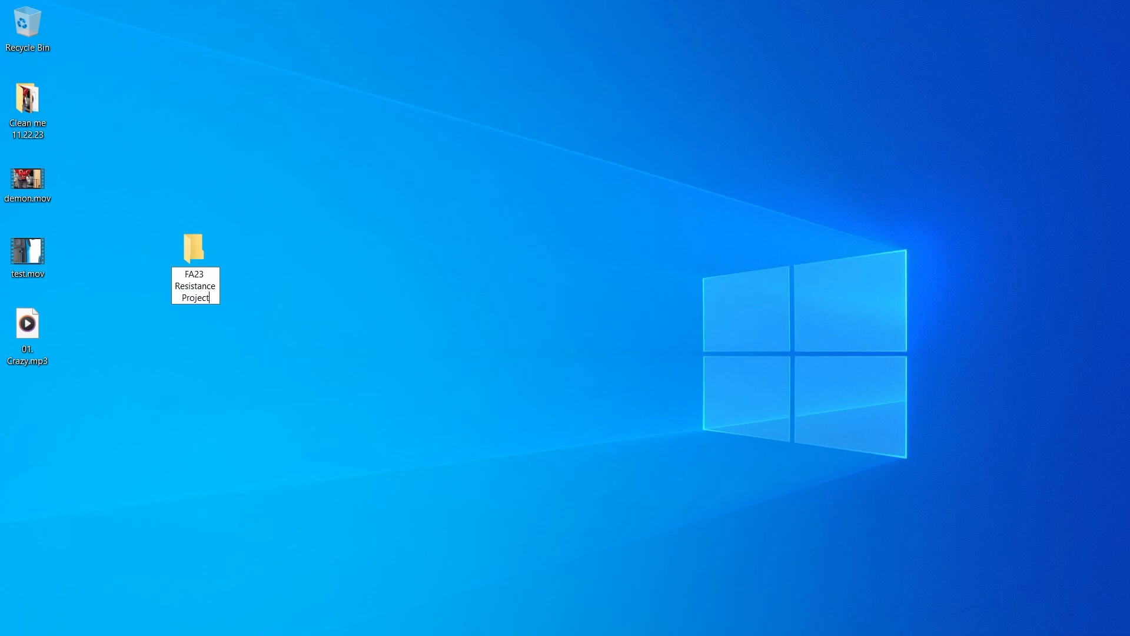
{"action": "key", "text": "Return"}
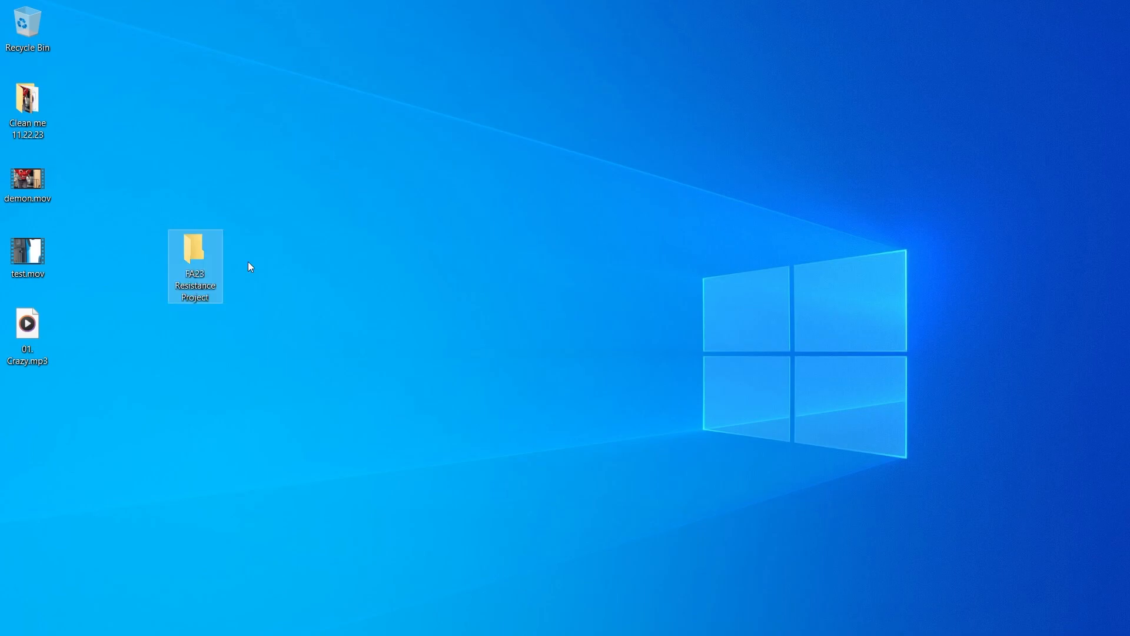
Open the FA23 Resistance Project folder and create a subfolder named source inside it
{"action": "double_click", "coordinate": [192, 250]}
{"action": "left_click_drag", "start_coordinate": [328, 18], "coordinate": [481, 54]}
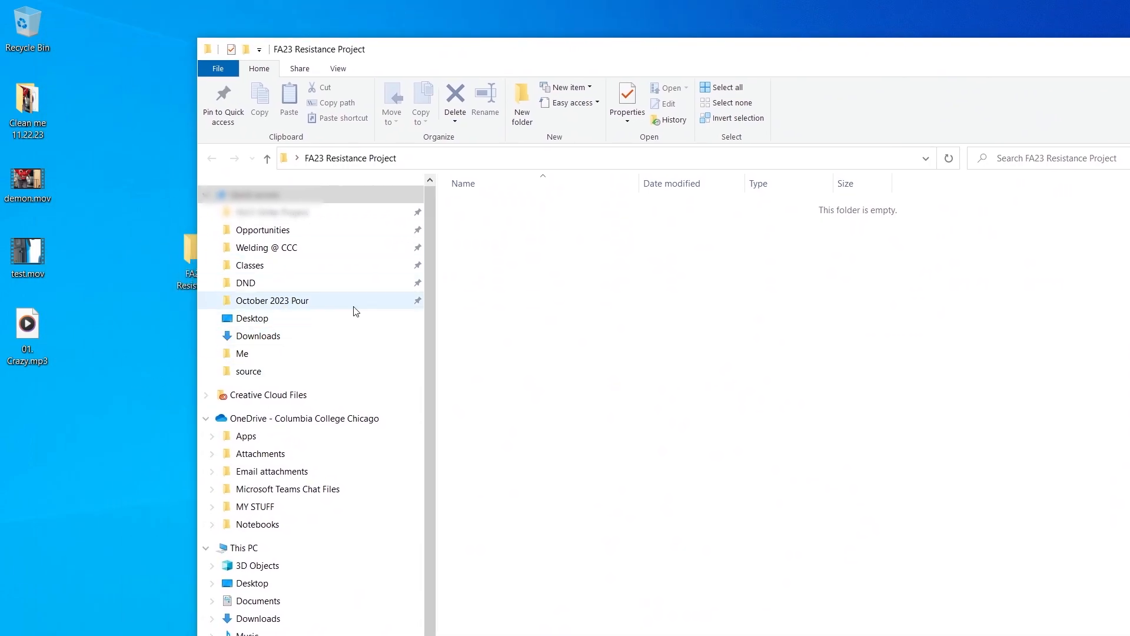
{"action": "right_click", "coordinate": [508, 258]}
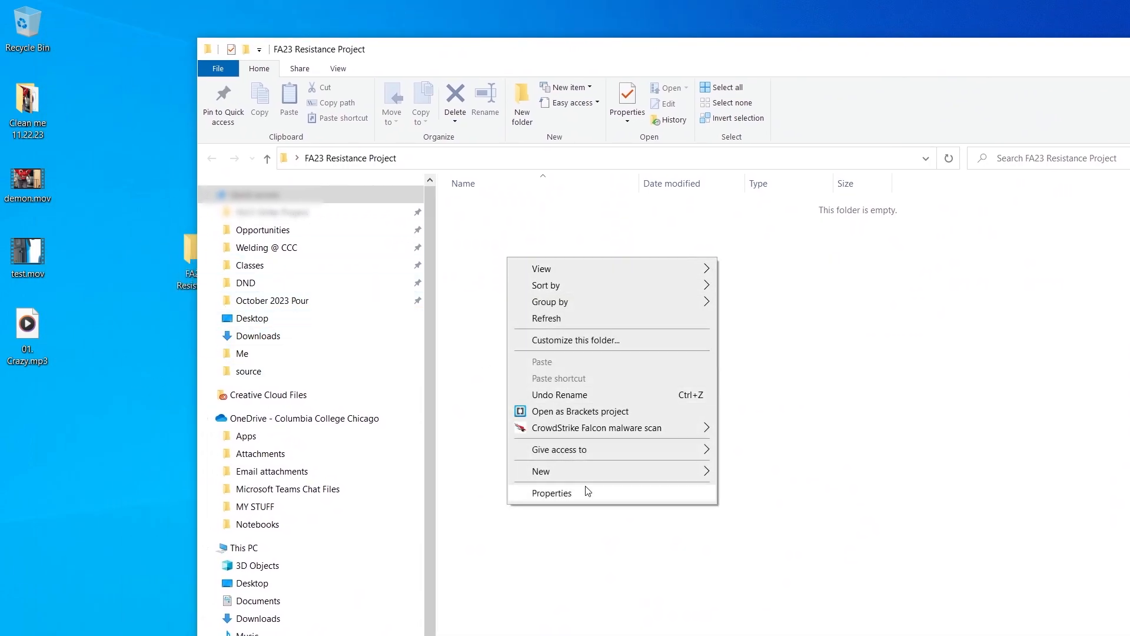
{"action": "mouse_move", "coordinate": [613, 471]}
{"action": "left_click", "coordinate": [732, 474]}
{"action": "type", "text": "source"}
{"action": "key", "text": "Return"}
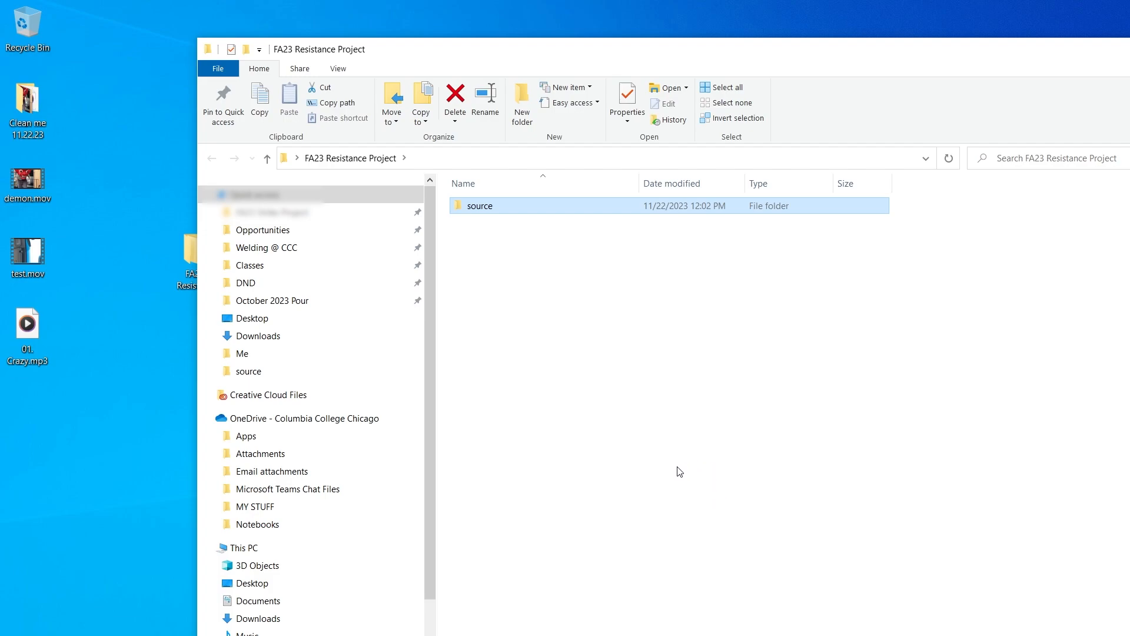
Move test.mov and demon.mov from the desktop into the source folder, and 01. Crazy.mp3 into the FA23 Resistance Project folder
{"action": "left_click_drag", "start_coordinate": [30, 254], "coordinate": [481, 201]}
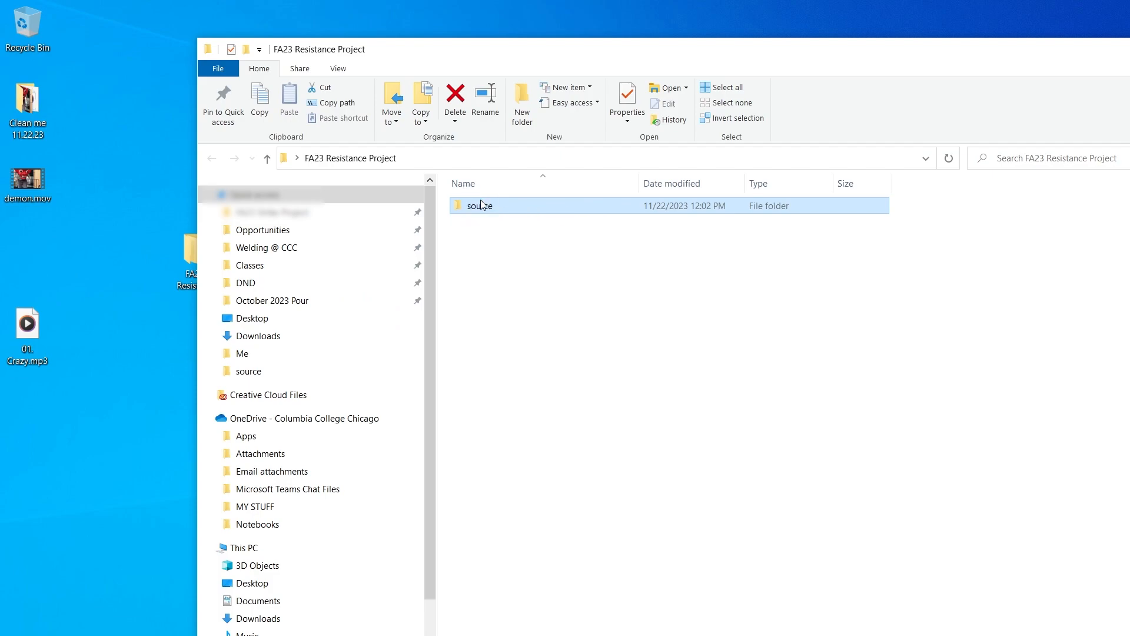
{"action": "left_click_drag", "start_coordinate": [28, 181], "coordinate": [475, 202]}
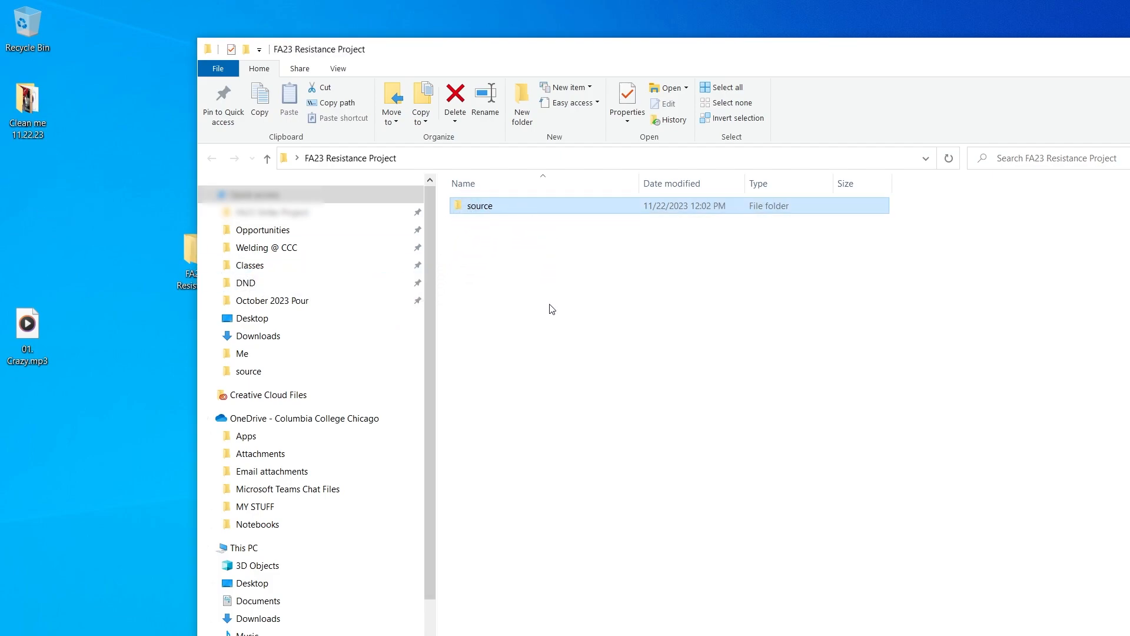
{"action": "left_click_drag", "start_coordinate": [24, 322], "coordinate": [471, 202]}
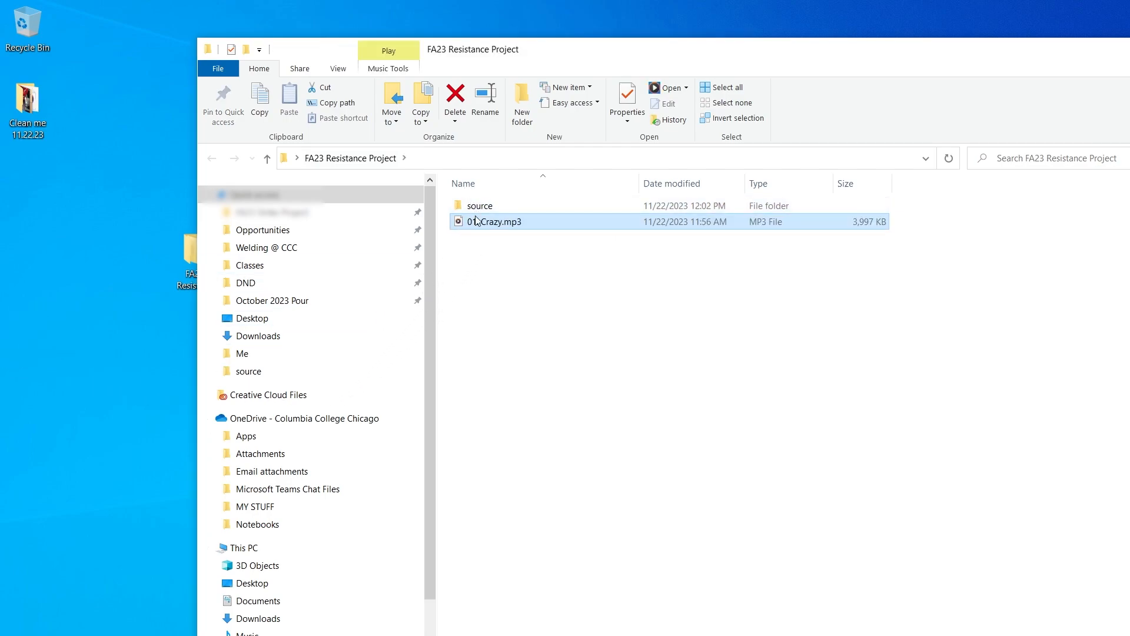
Rename 01. Crazy.mp3 as crazy.mp3 and move it into the source folder
{"action": "left_click", "coordinate": [503, 222]}
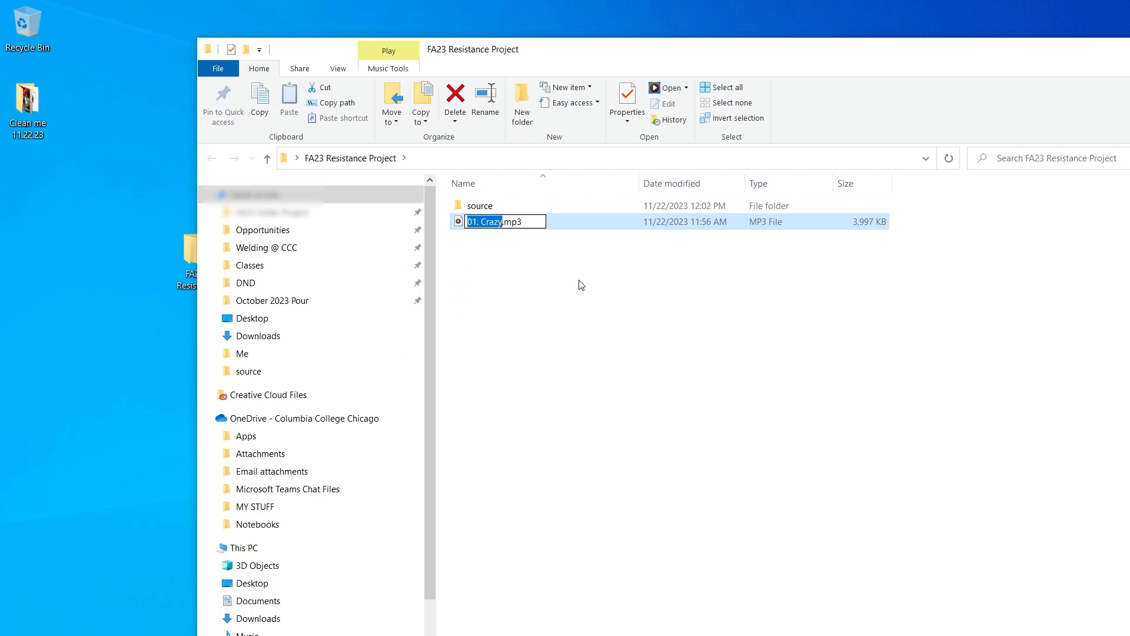
{"action": "type", "text": "crazy"}
{"action": "key", "text": "Return"}
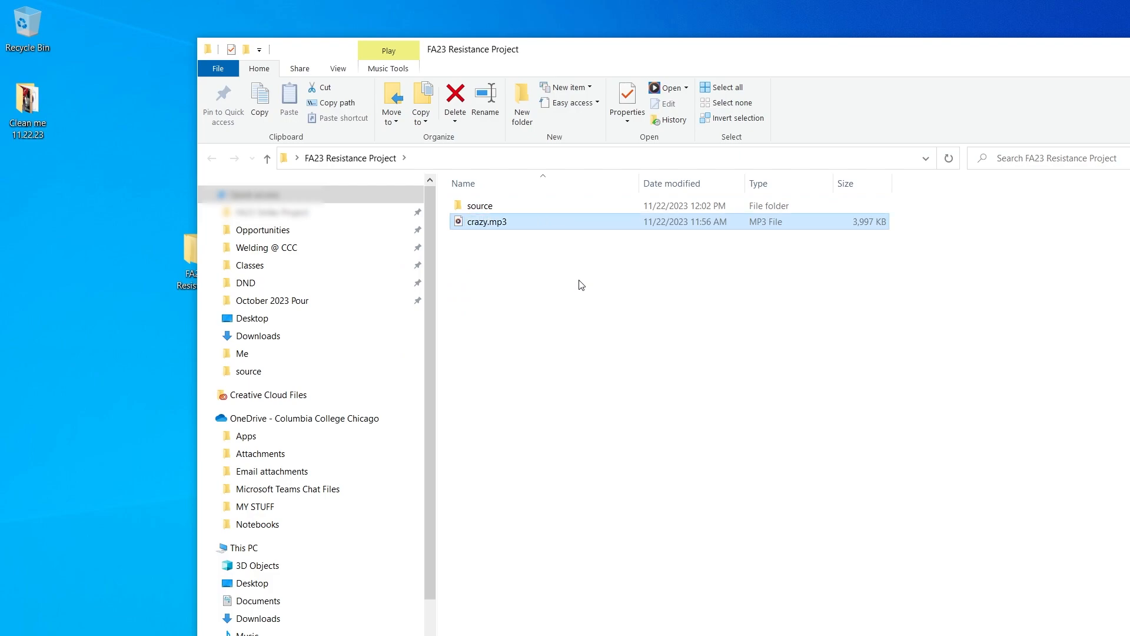
{"action": "left_click_drag", "start_coordinate": [471, 225], "coordinate": [490, 205]}
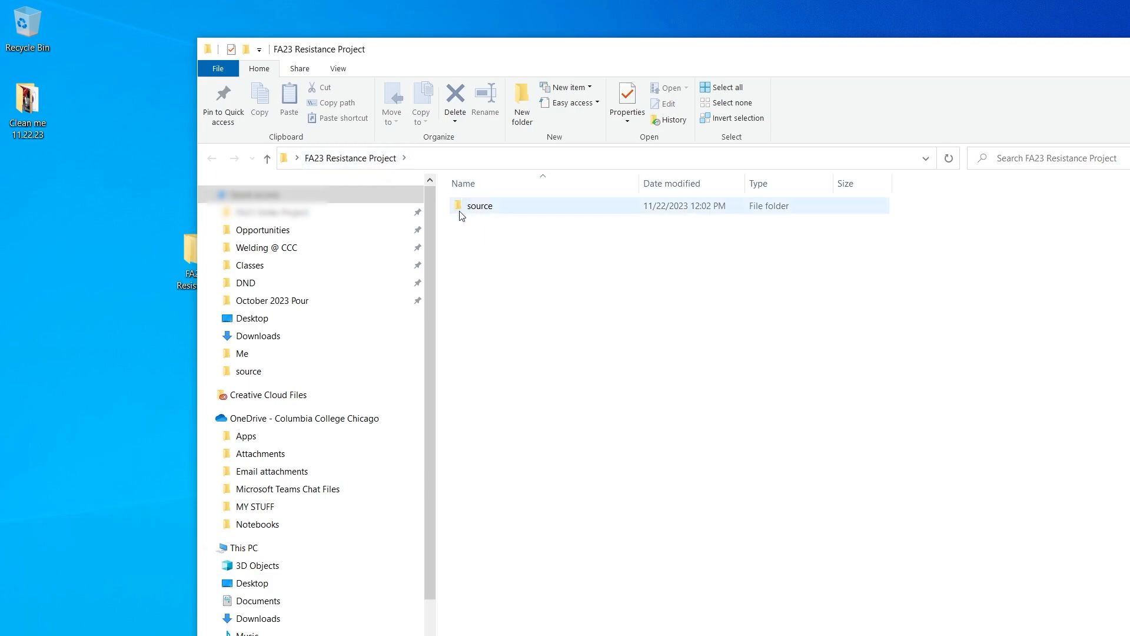
Find and launch Adobe Premiere Pro 2024
{"action": "mouse_move", "coordinate": [486, 635]}
{"action": "mouse_move", "coordinate": [291, 635]}
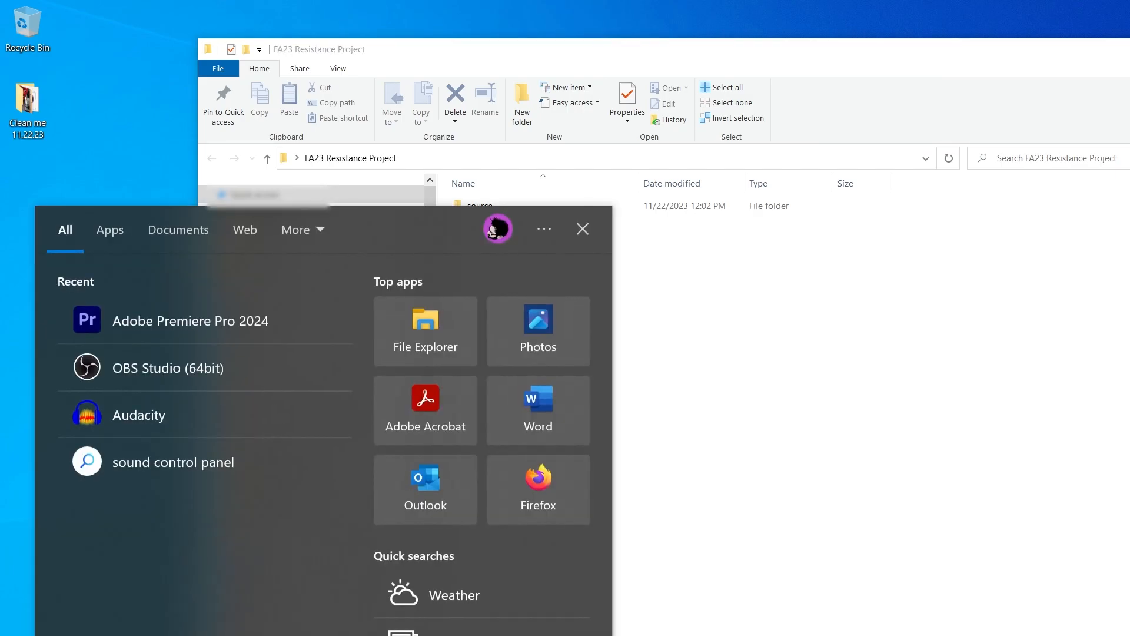
{"action": "type", "text": "premier"}
{"action": "key", "text": "Return"}
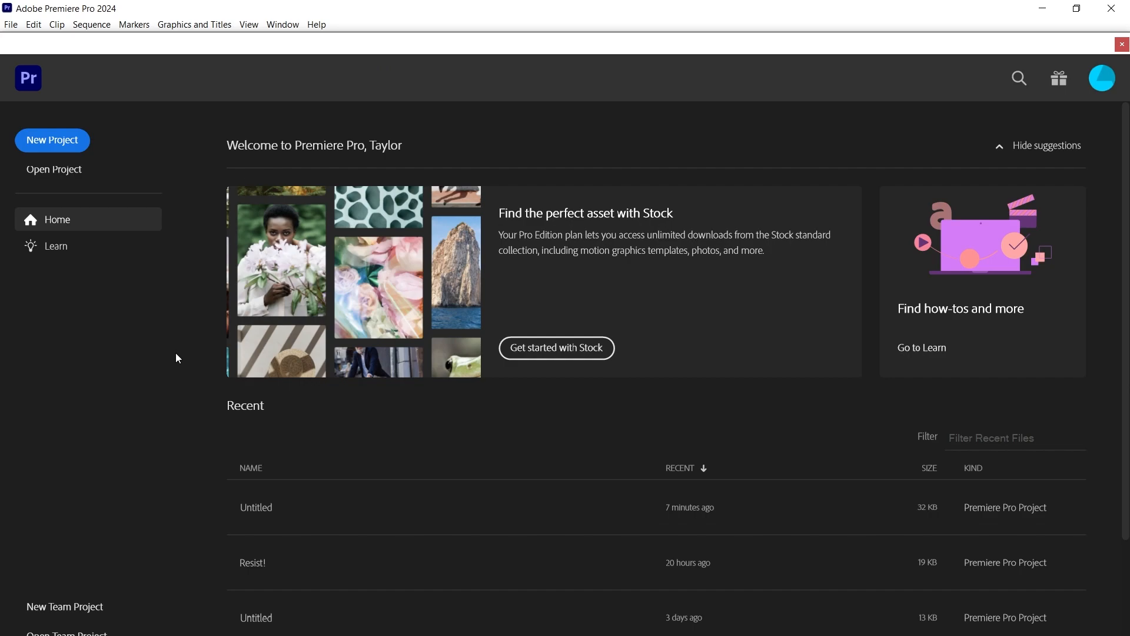
Create a new project named Resistance, located in the FA23 Resistance Project folder on the Desktop
{"action": "left_click", "coordinate": [69, 144]}
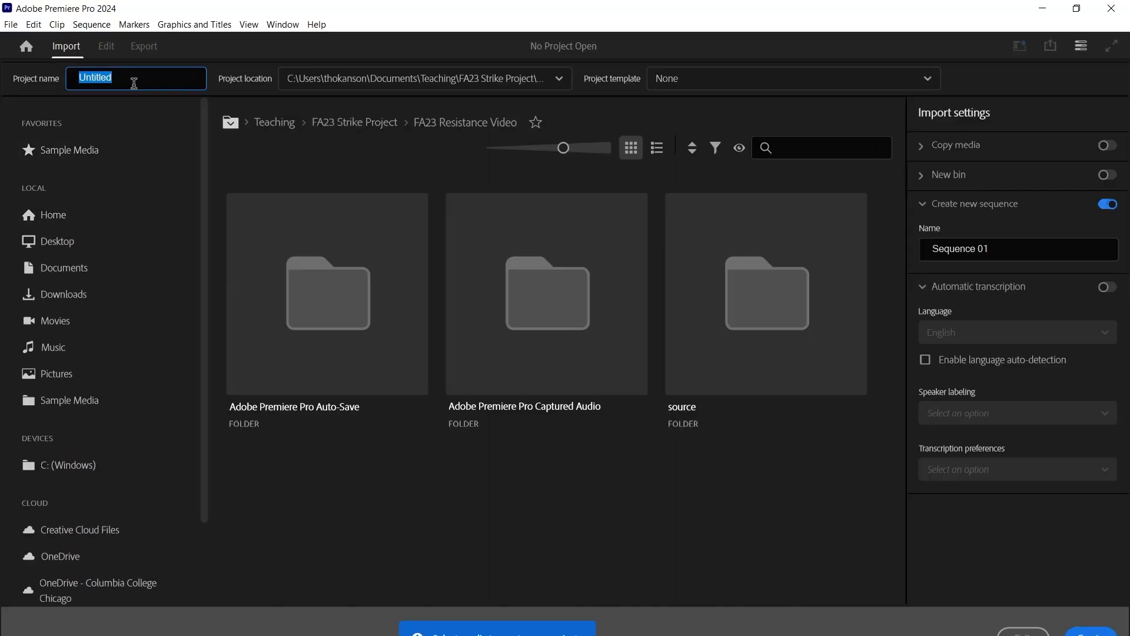
{"action": "type", "text": "Resistance"}
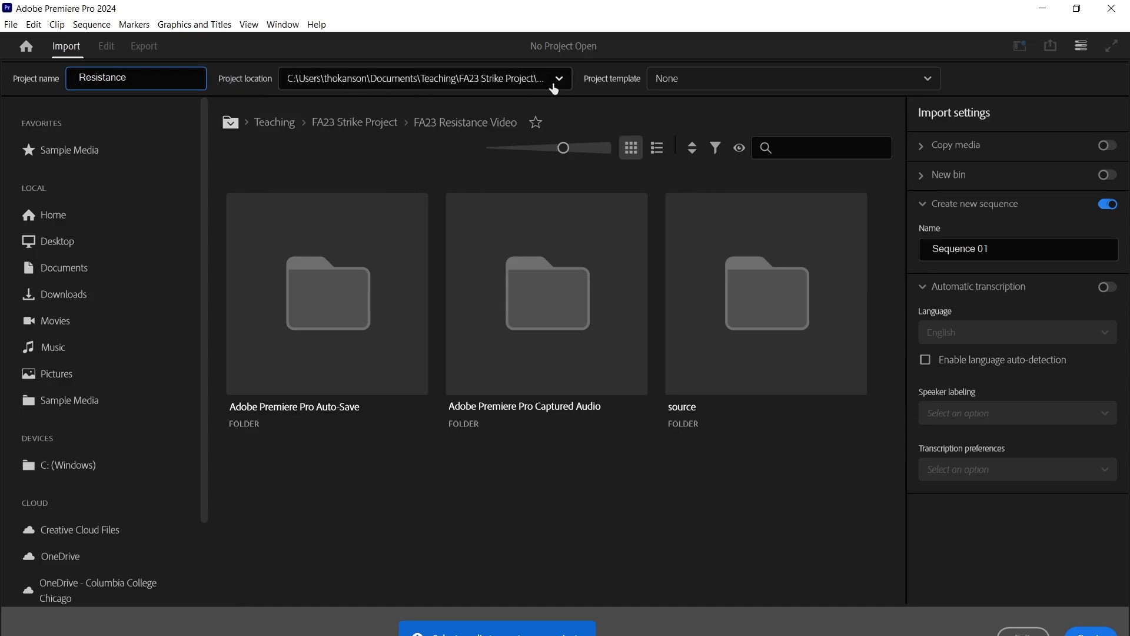
{"action": "left_click", "coordinate": [558, 80]}
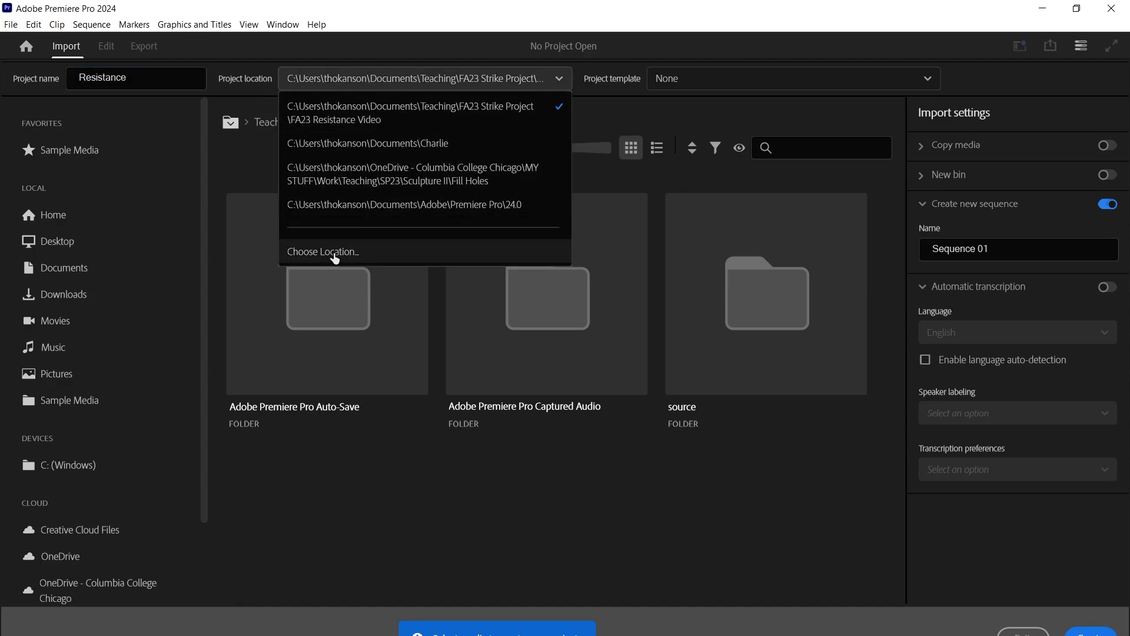
{"action": "left_click", "coordinate": [330, 252]}
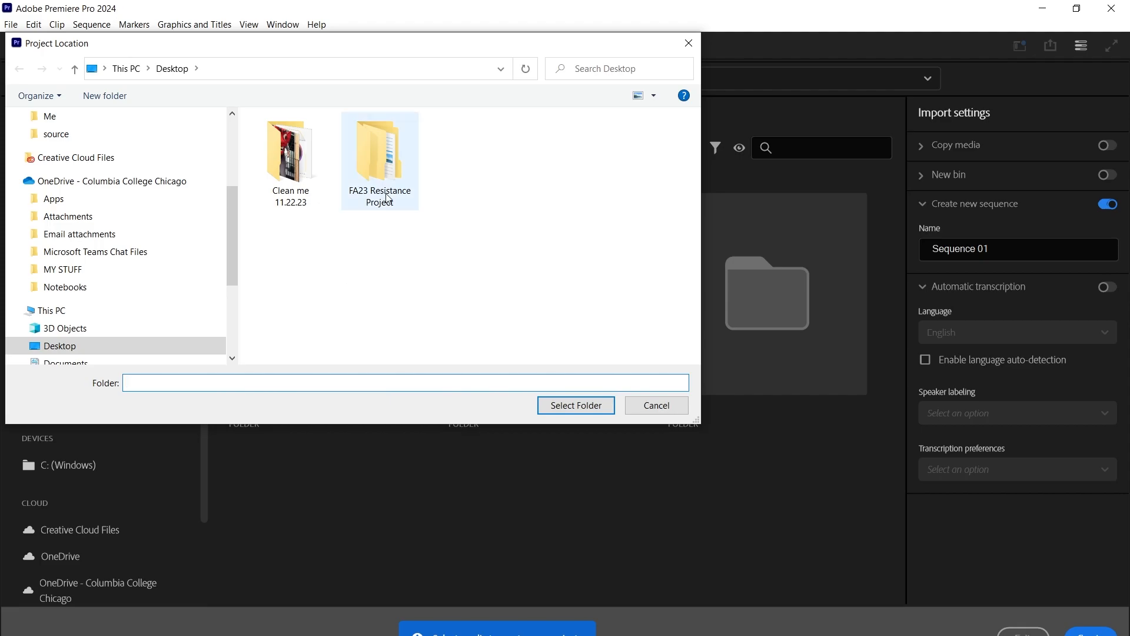
{"action": "left_click", "coordinate": [380, 153]}
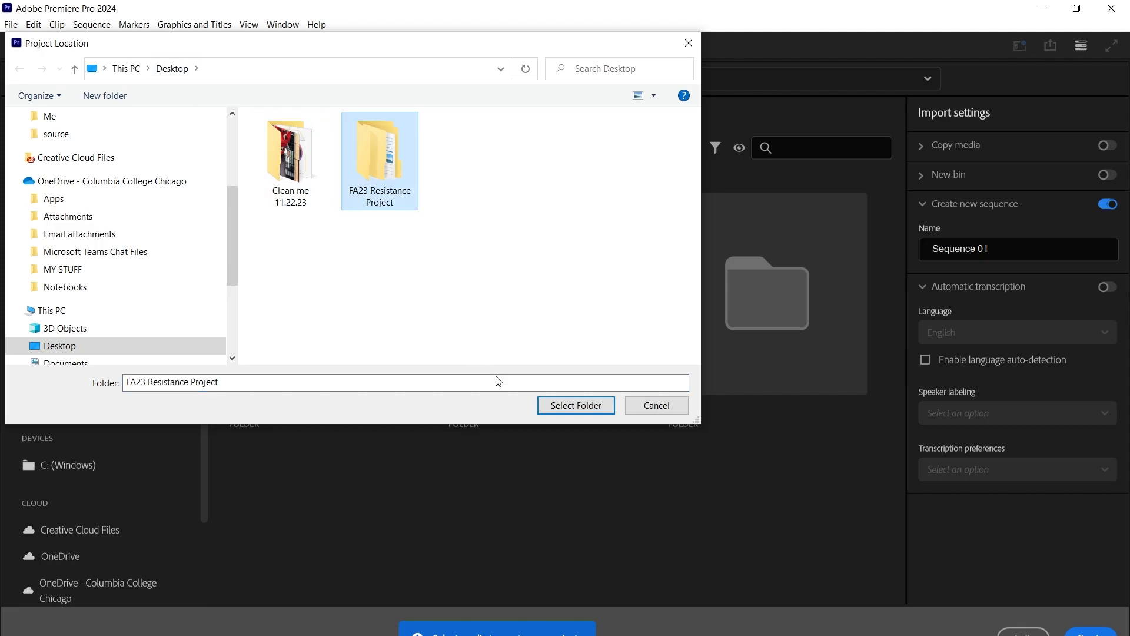
{"action": "left_click", "coordinate": [564, 407]}
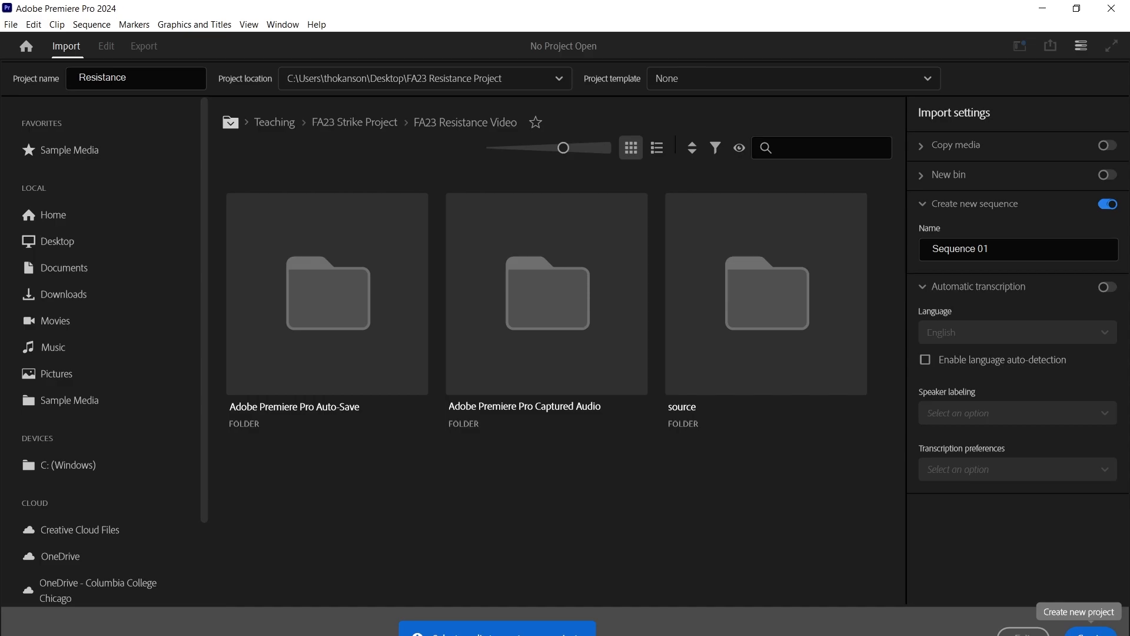
{"action": "left_click", "coordinate": [1091, 632]}
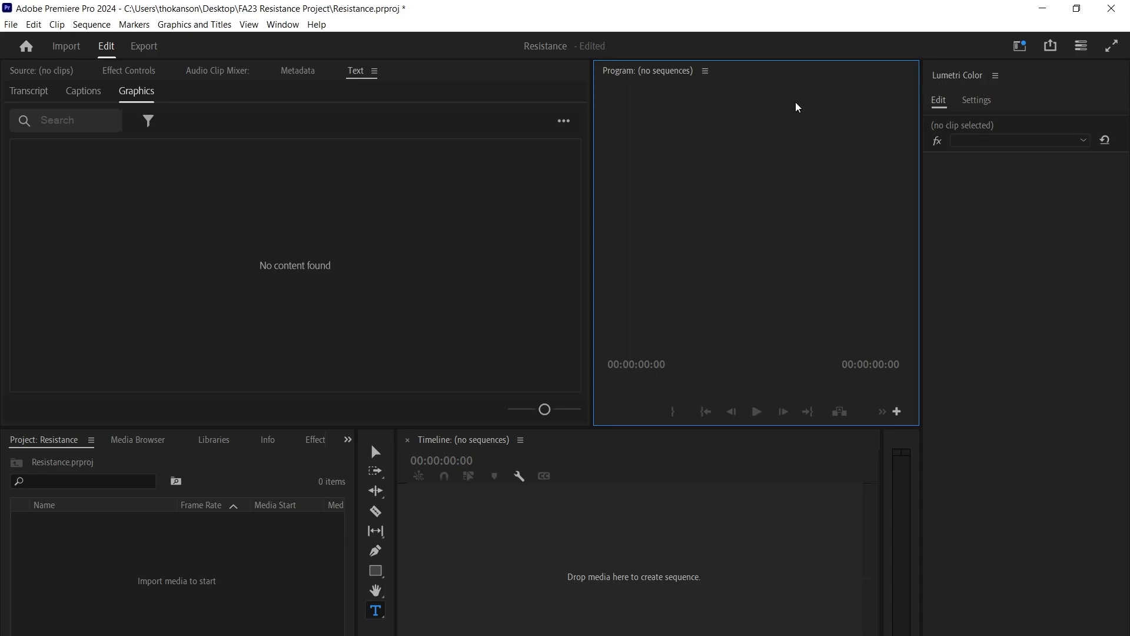
Look through the list of available panels and the panels grouped with the Resistance project panel
{"action": "left_click", "coordinate": [288, 27]}
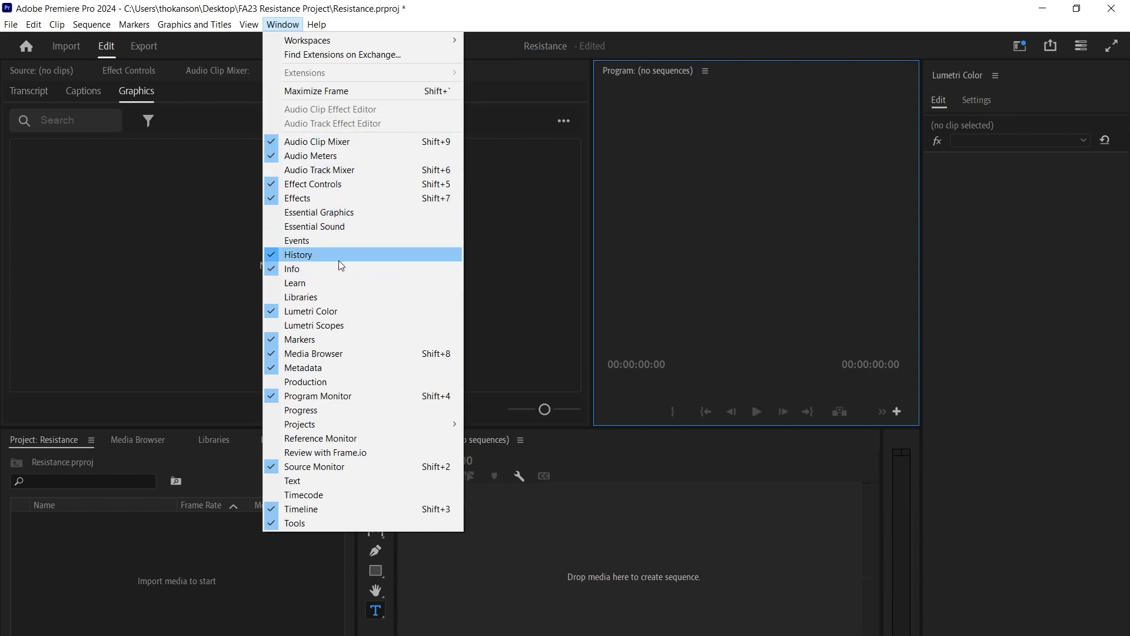
{"action": "left_click", "coordinate": [1010, 237]}
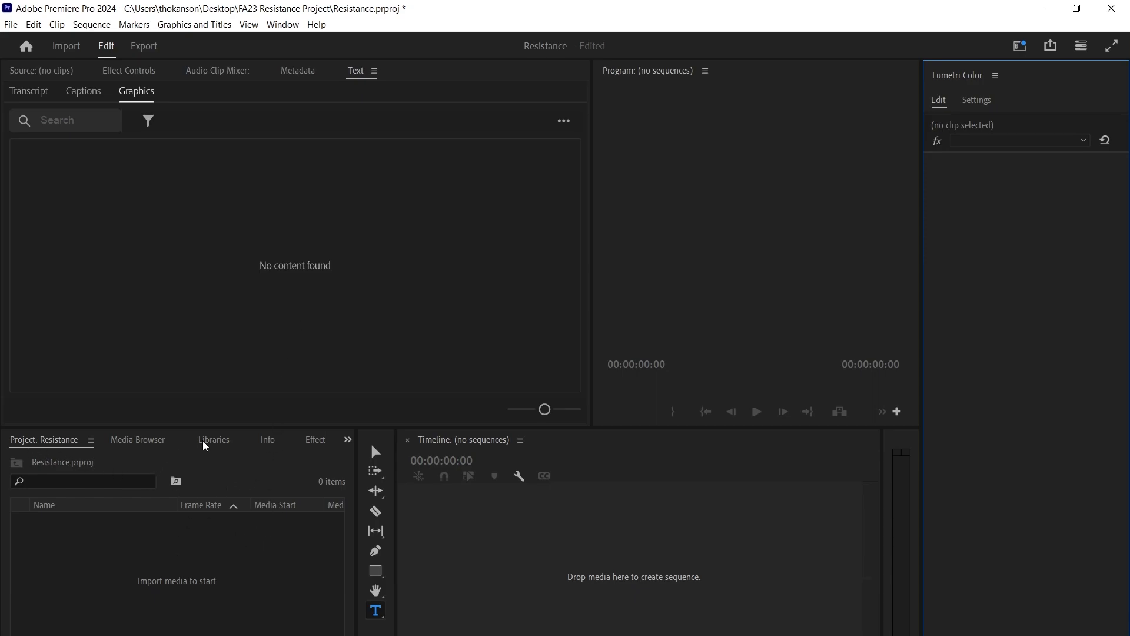
{"action": "scroll", "coordinate": [202, 442], "scroll_direction": "down", "scroll_amount": 4}
{"action": "scroll", "coordinate": [202, 442], "scroll_direction": "up", "scroll_amount": 2}
{"action": "scroll", "coordinate": [205, 446], "scroll_direction": "up", "scroll_amount": 2}
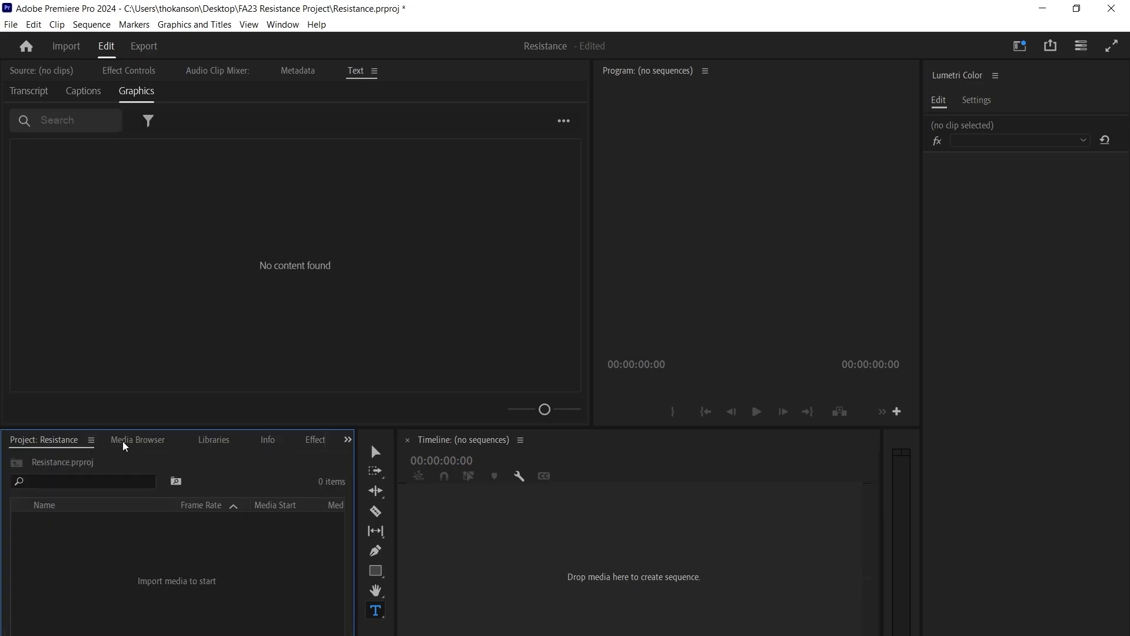
{"action": "left_click", "coordinate": [171, 443]}
{"action": "scroll", "coordinate": [171, 443], "scroll_direction": "down", "scroll_amount": 2}
{"action": "left_click", "coordinate": [50, 441]}
{"action": "left_click", "coordinate": [348, 440]}
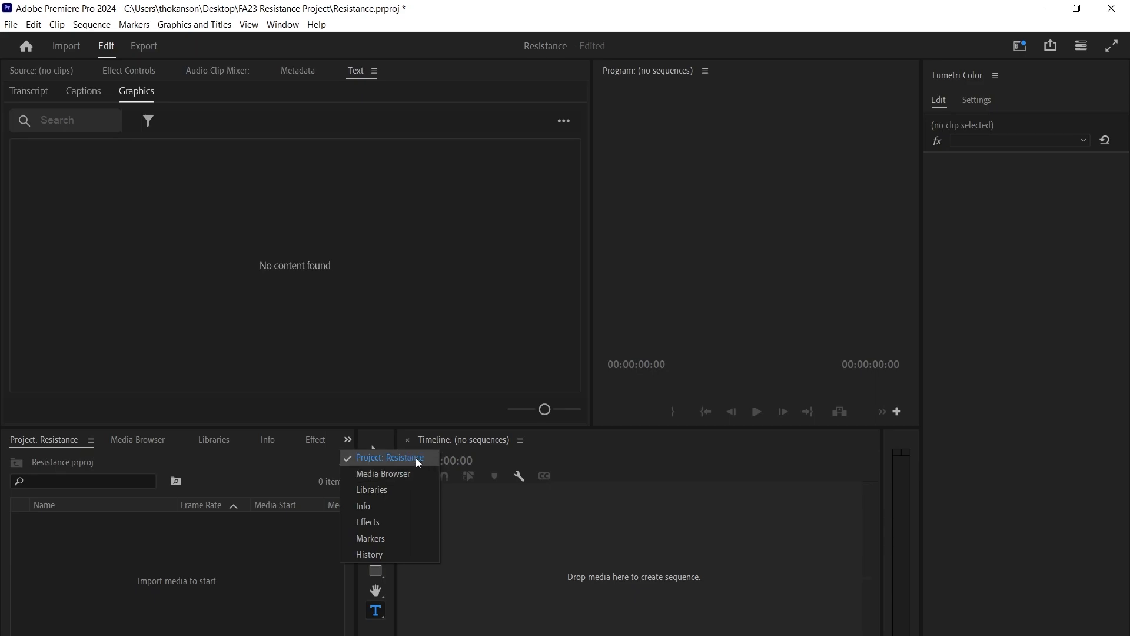
{"action": "left_click", "coordinate": [218, 591]}
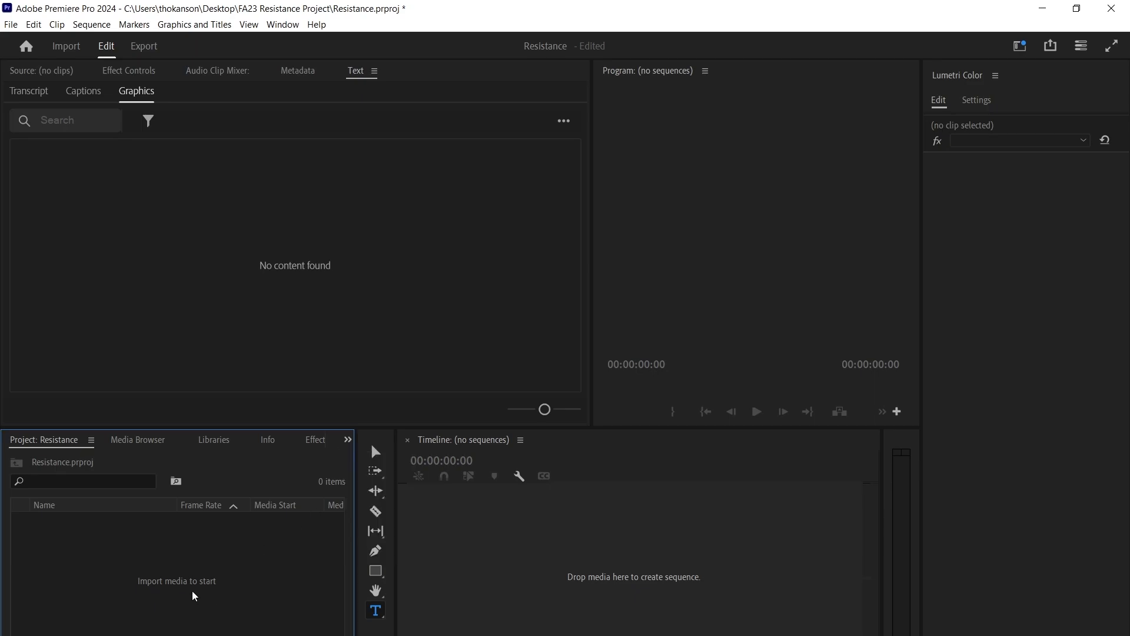
Import crazy.mp3, demon.mov and test.mov from the source folder in FA23 Resistance Project on the Desktop
{"action": "double_click", "coordinate": [175, 586]}
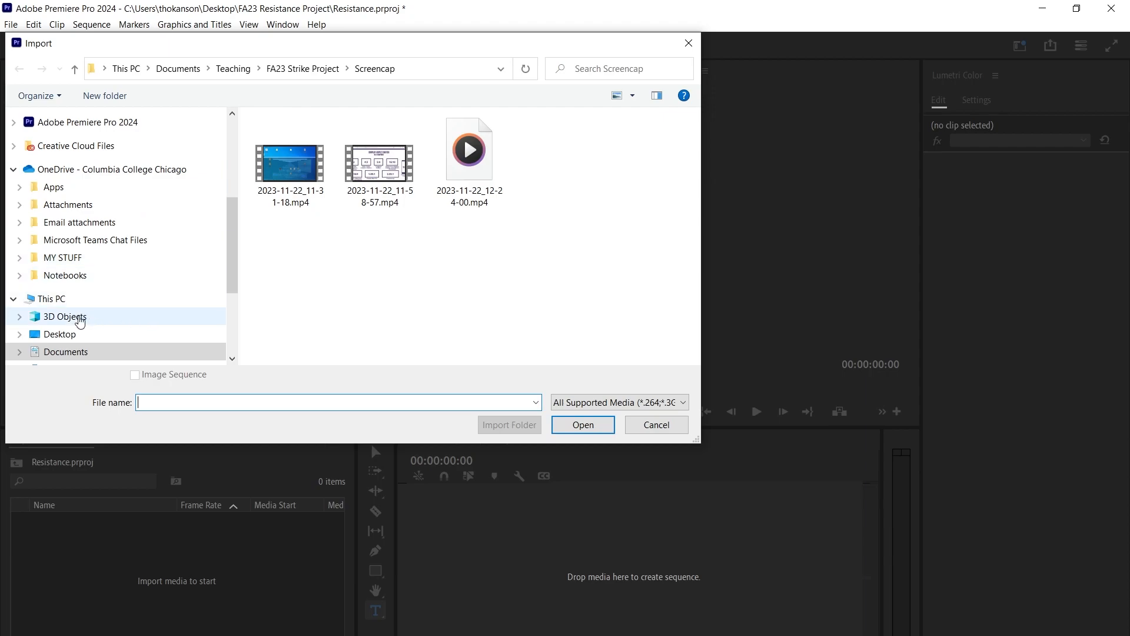
{"action": "left_click", "coordinate": [78, 334]}
{"action": "double_click", "coordinate": [365, 209]}
{"action": "double_click", "coordinate": [282, 140]}
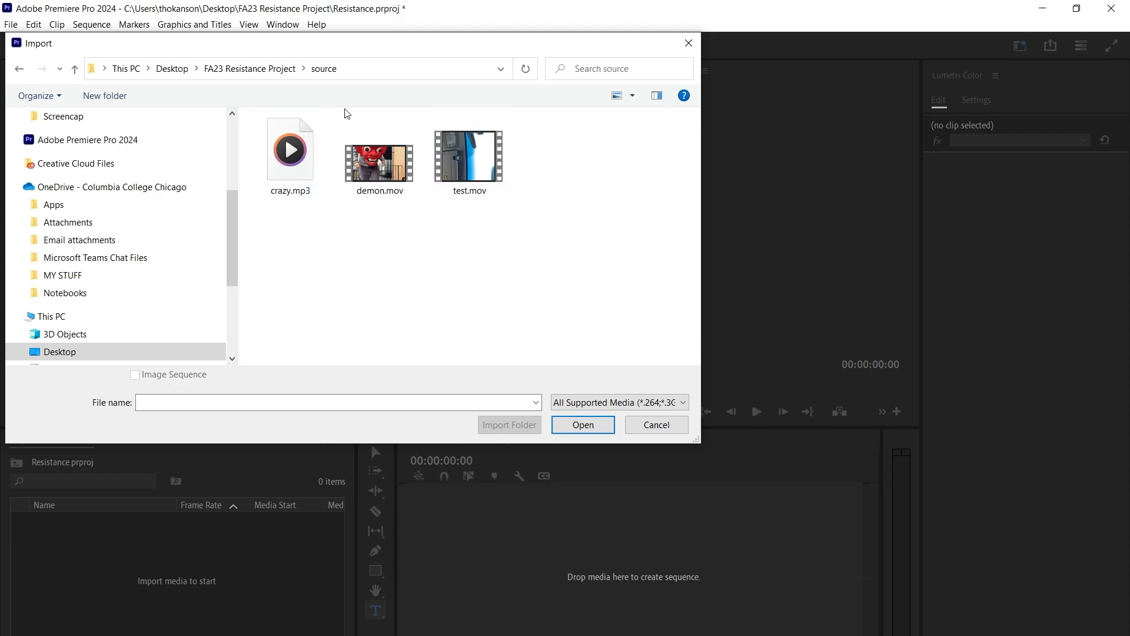
{"action": "left_click", "coordinate": [291, 171]}
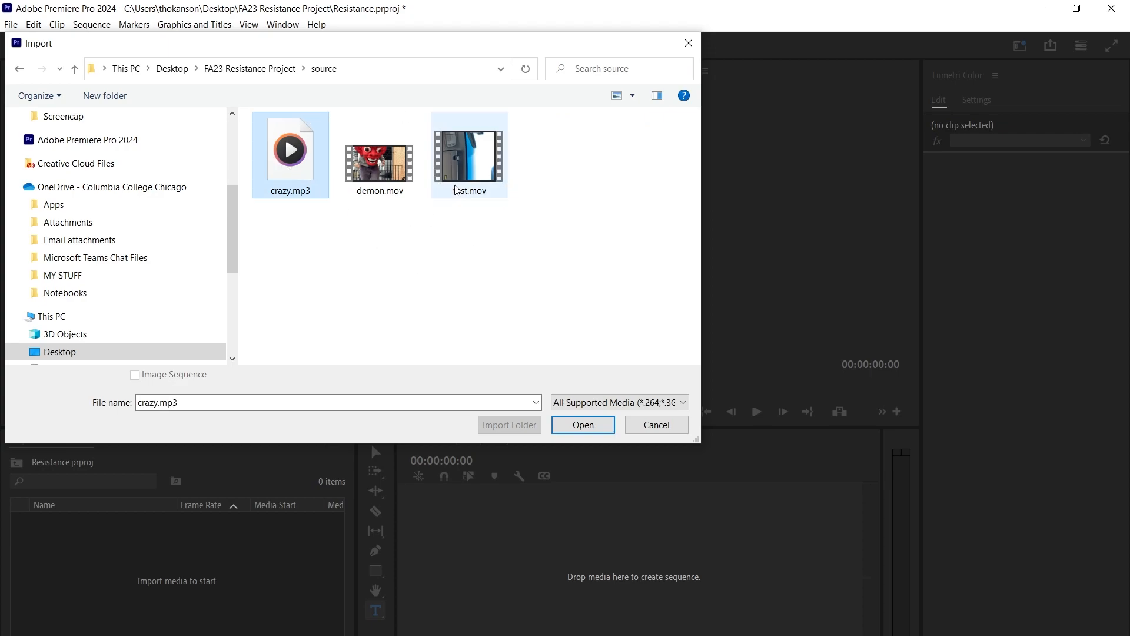
{"action": "left_click", "coordinate": [465, 171], "text": "shift"}
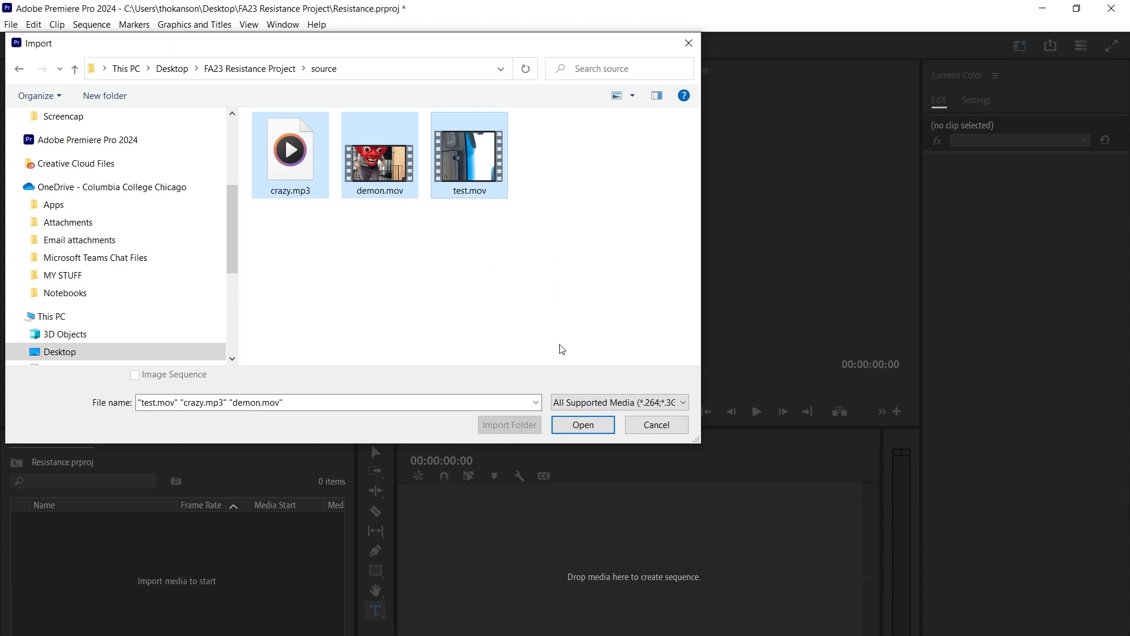
{"action": "left_click", "coordinate": [583, 431]}
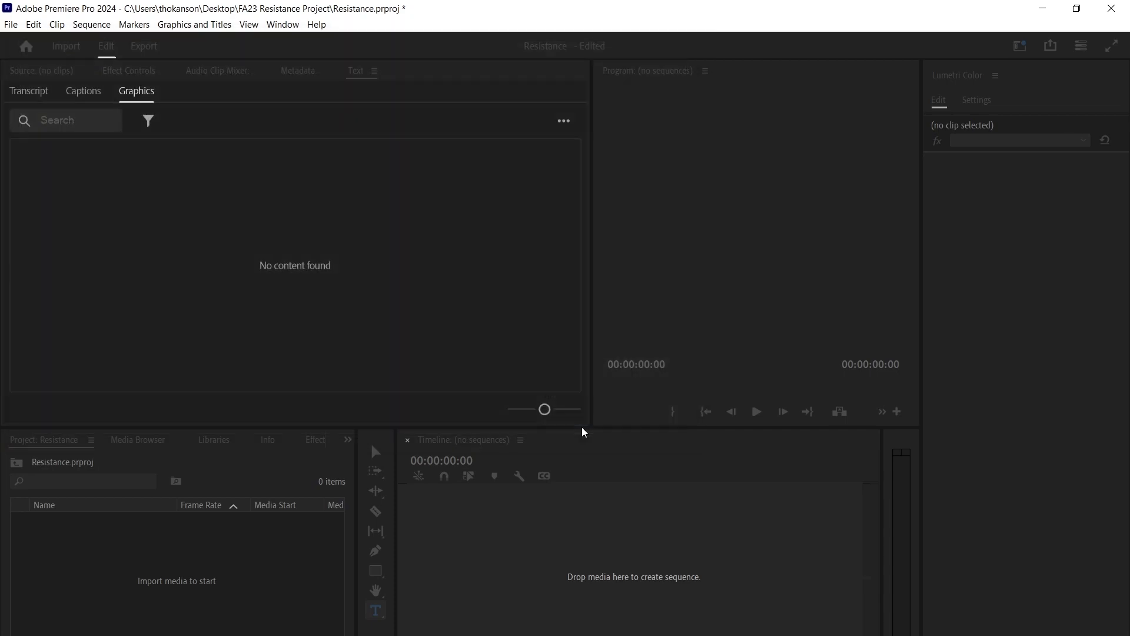
{"action": "left_click", "coordinate": [115, 612]}
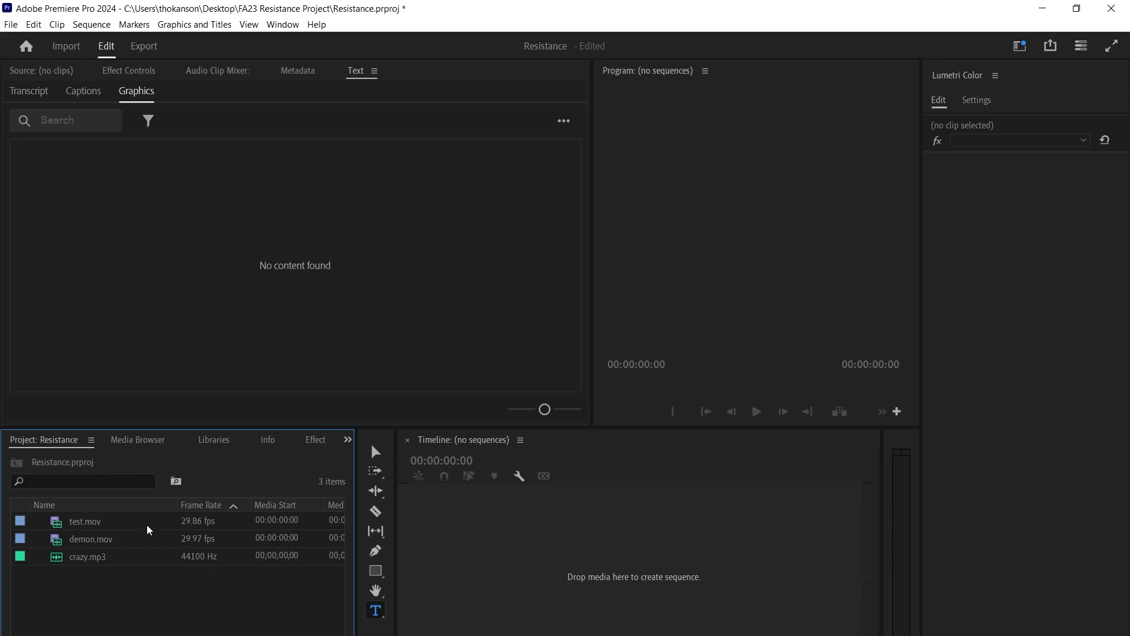
Create a sequence from demon.mov in the empty timeline and dismiss the auto-transcription offer
{"action": "left_click", "coordinate": [102, 540]}
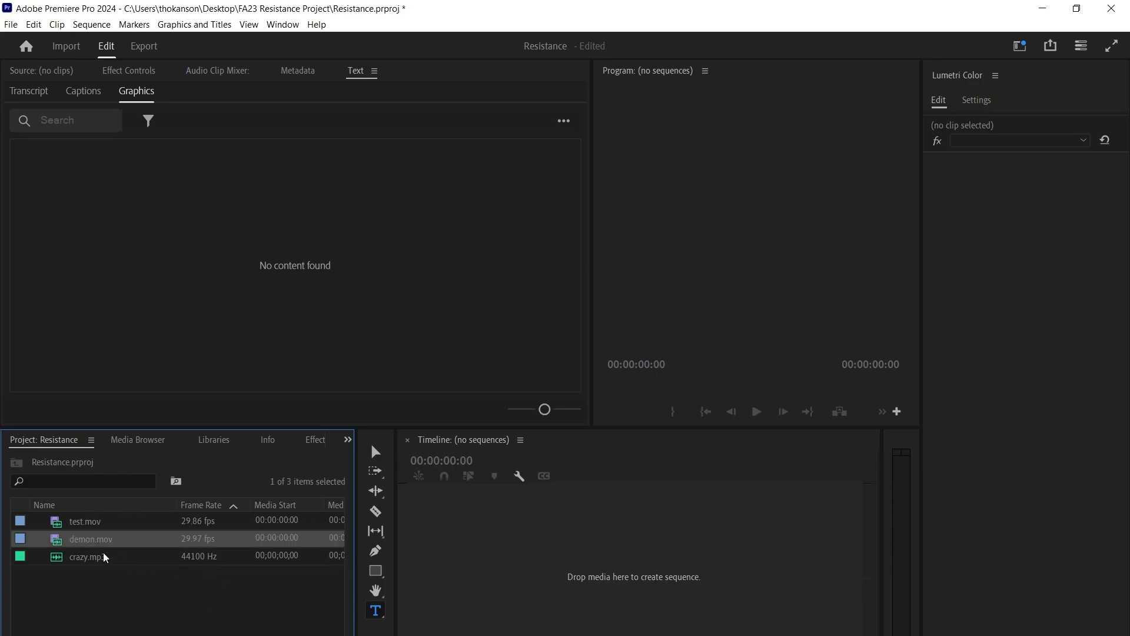
{"action": "left_click_drag", "start_coordinate": [87, 544], "coordinate": [487, 550]}
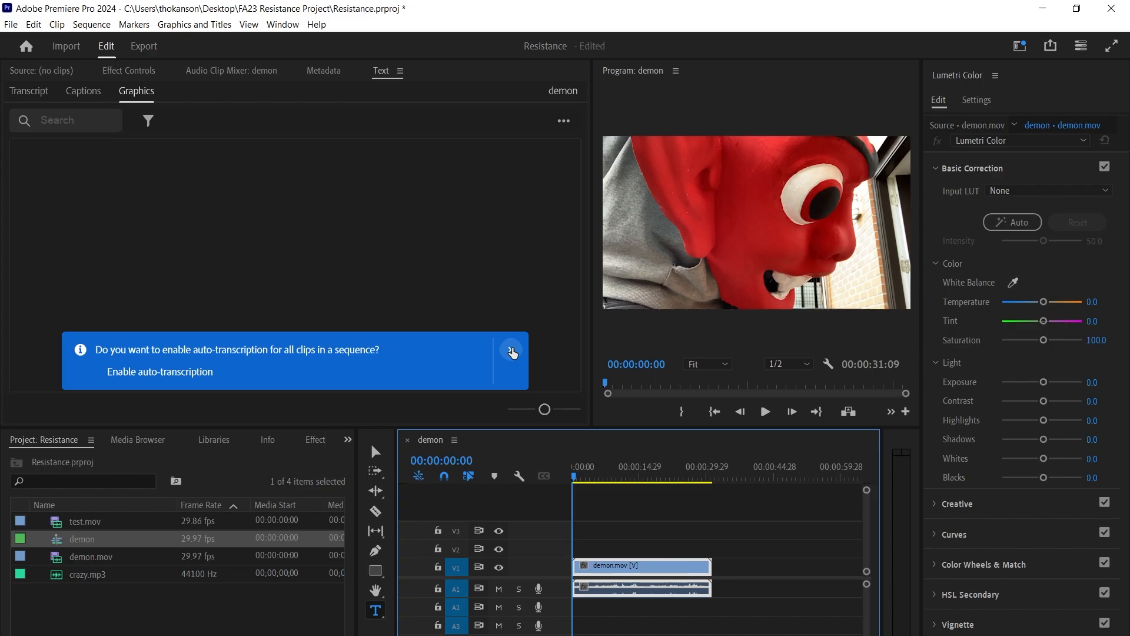
{"action": "left_click", "coordinate": [513, 352]}
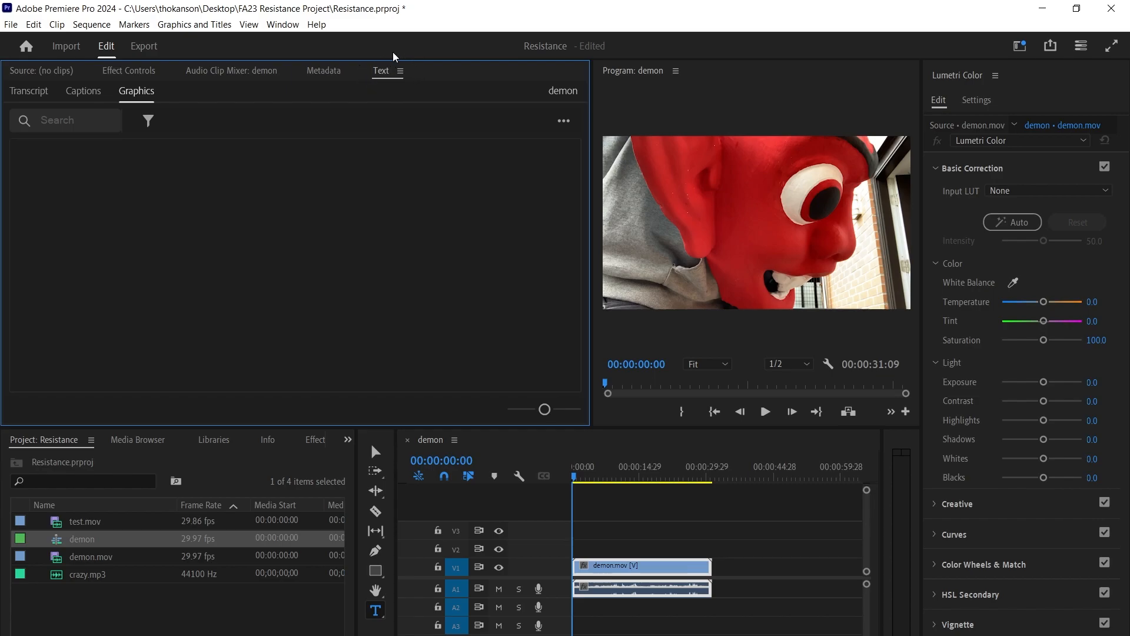
Show the Source monitor in place of the Text panel and widen the Program monitor beside it
{"action": "left_click", "coordinate": [47, 72]}
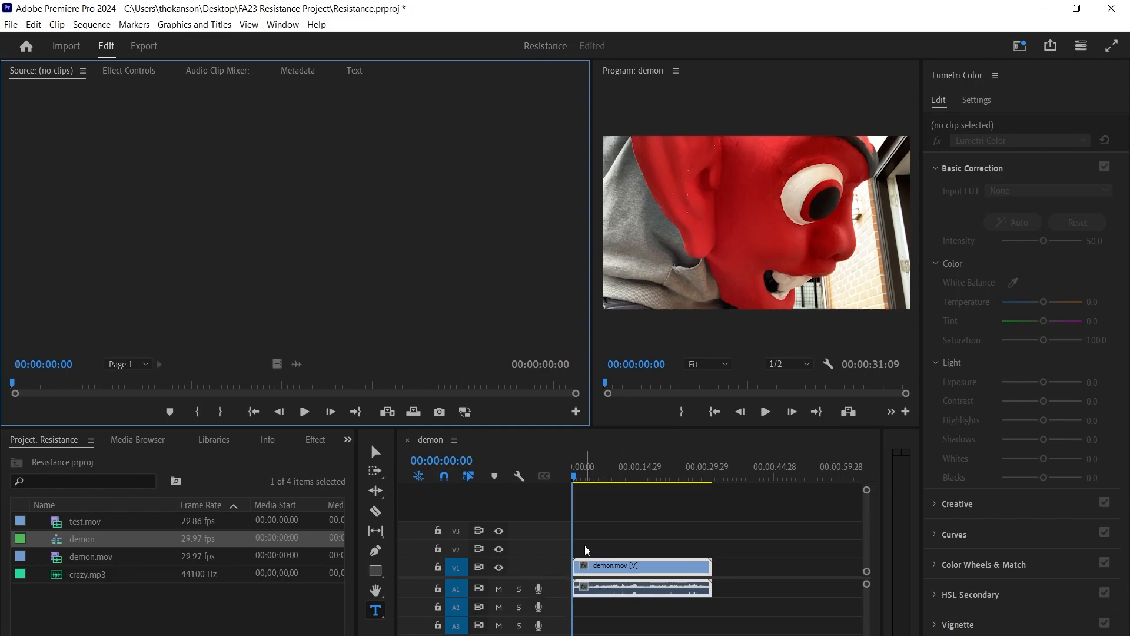
{"action": "left_click", "coordinate": [640, 541]}
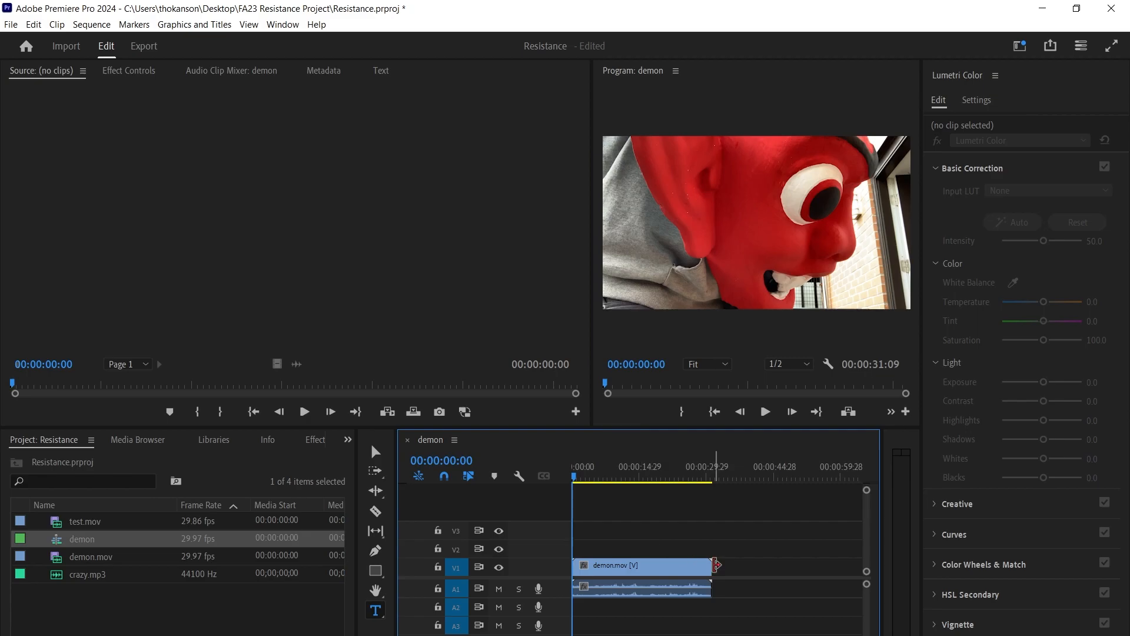
{"action": "left_click", "coordinate": [663, 566]}
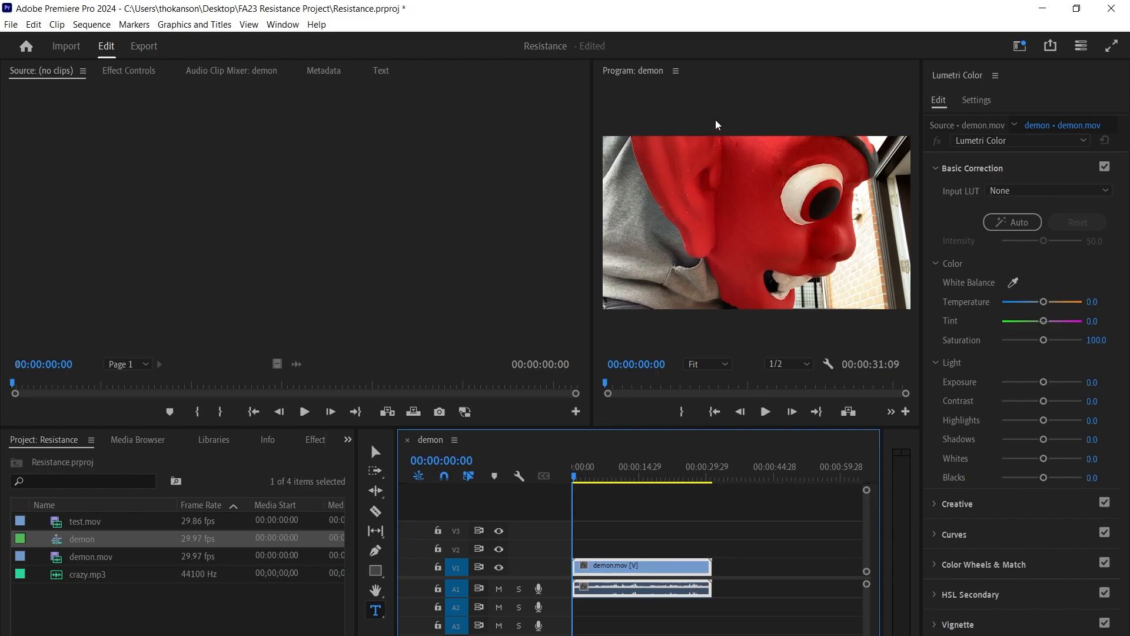
{"action": "left_click_drag", "start_coordinate": [591, 98], "coordinate": [462, 109]}
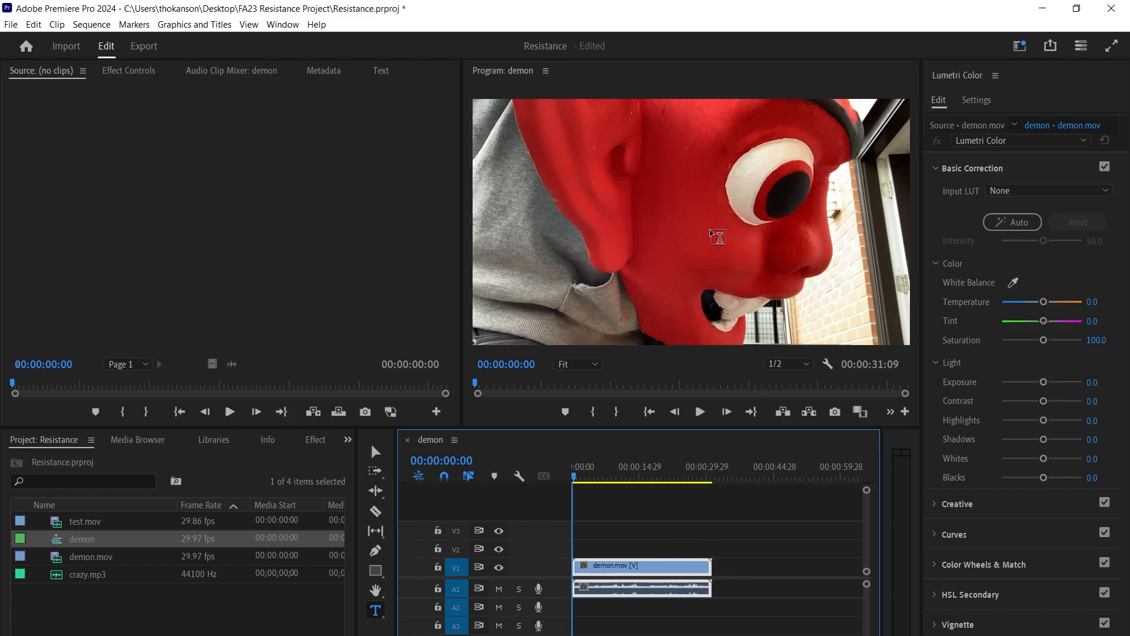
Mute audio track A1 and scrub through demon.mov to 00:00:17:21
{"action": "left_click_drag", "start_coordinate": [577, 480], "coordinate": [627, 489]}
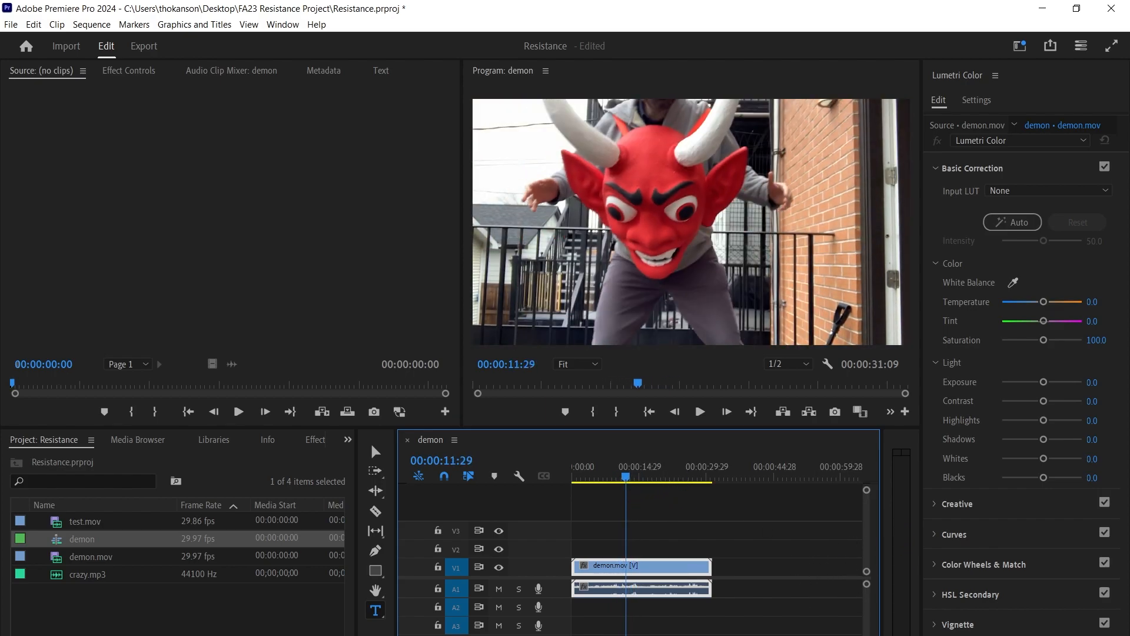
{"action": "left_click", "coordinate": [500, 587]}
{"action": "left_click_drag", "start_coordinate": [626, 477], "coordinate": [652, 477]}
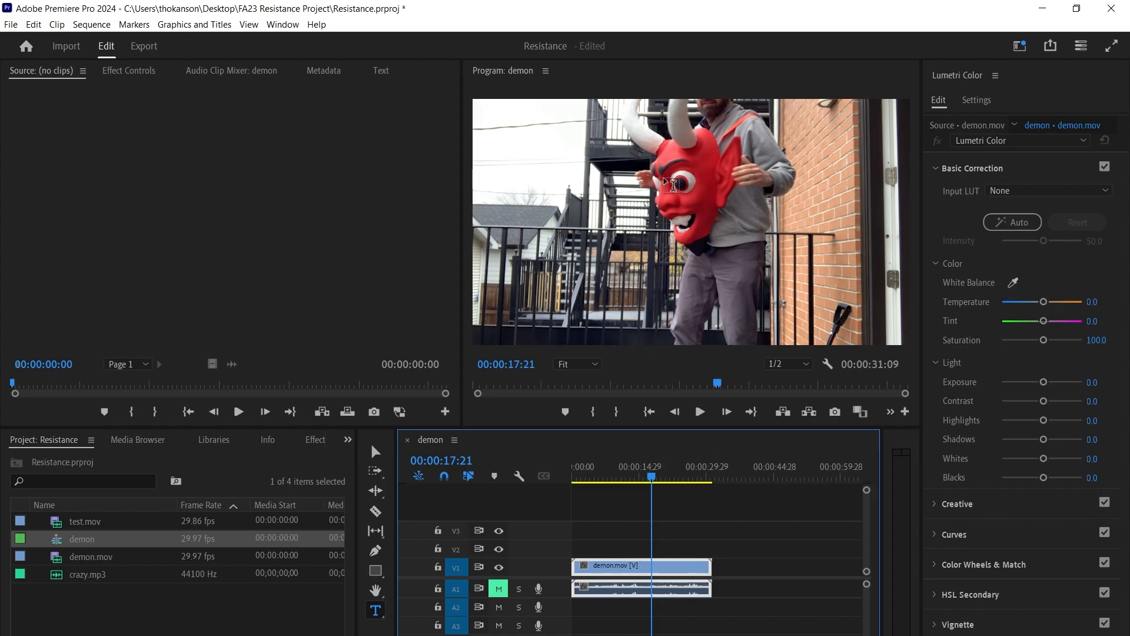
Review the demon sequence's settings, including its timebase, frame size and audio sample rate
{"action": "left_click", "coordinate": [33, 27]}
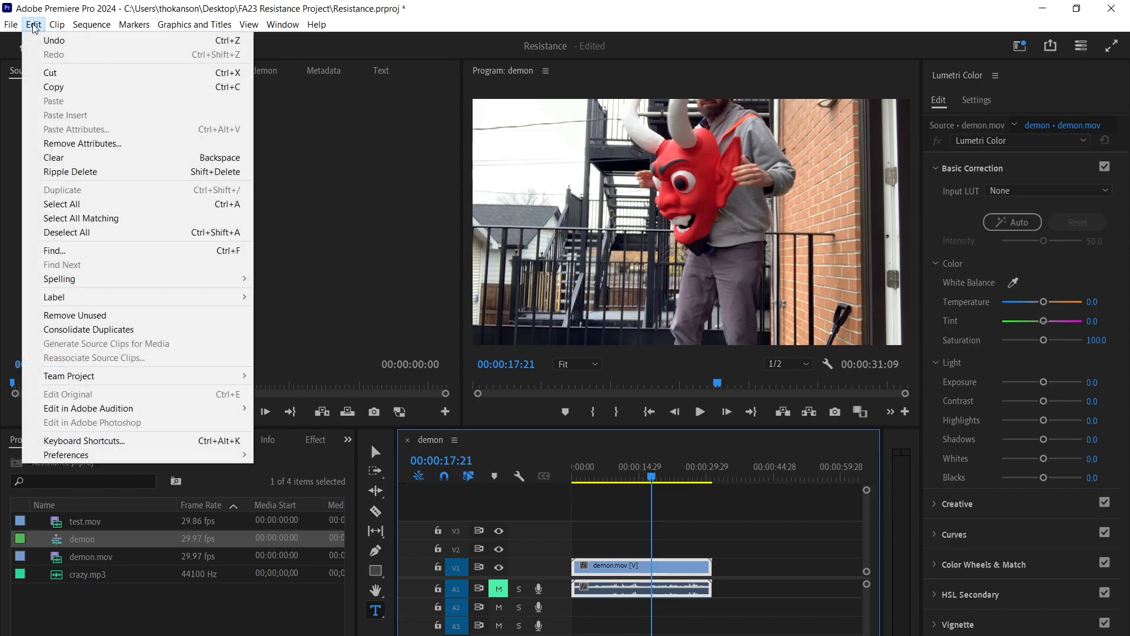
{"action": "mouse_move", "coordinate": [77, 26]}
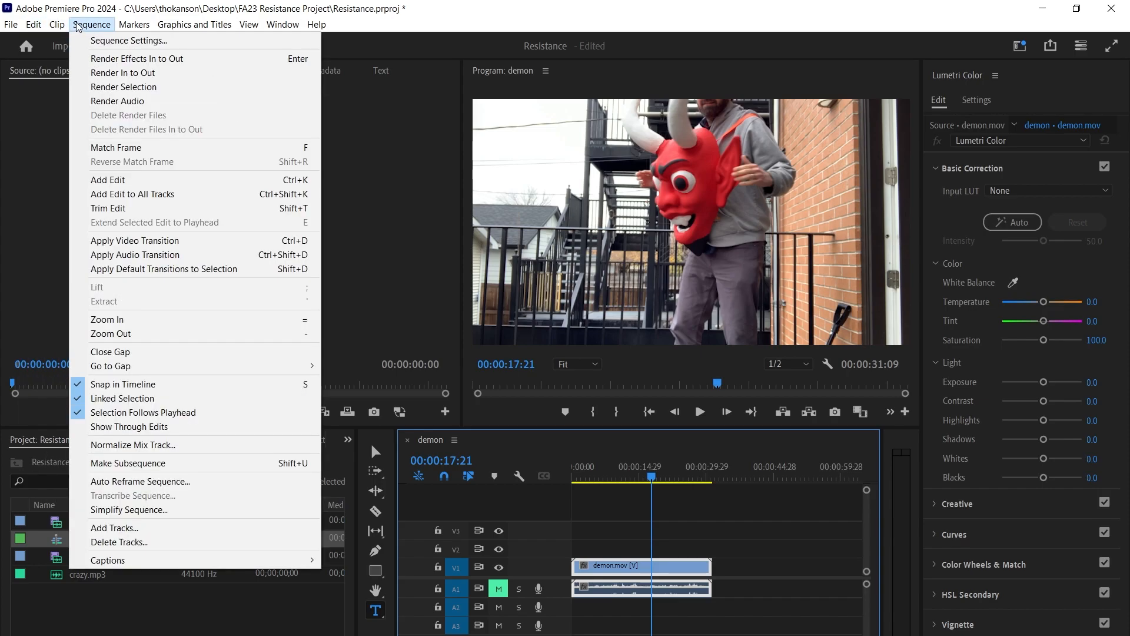
{"action": "left_click", "coordinate": [109, 41]}
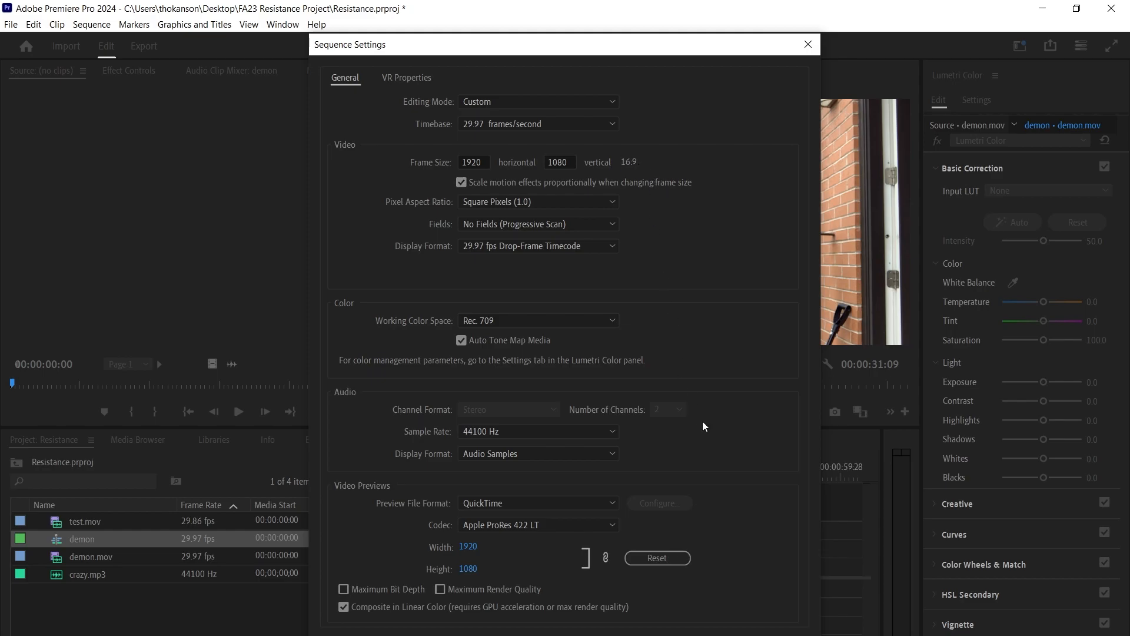
{"action": "left_click", "coordinate": [724, 635]}
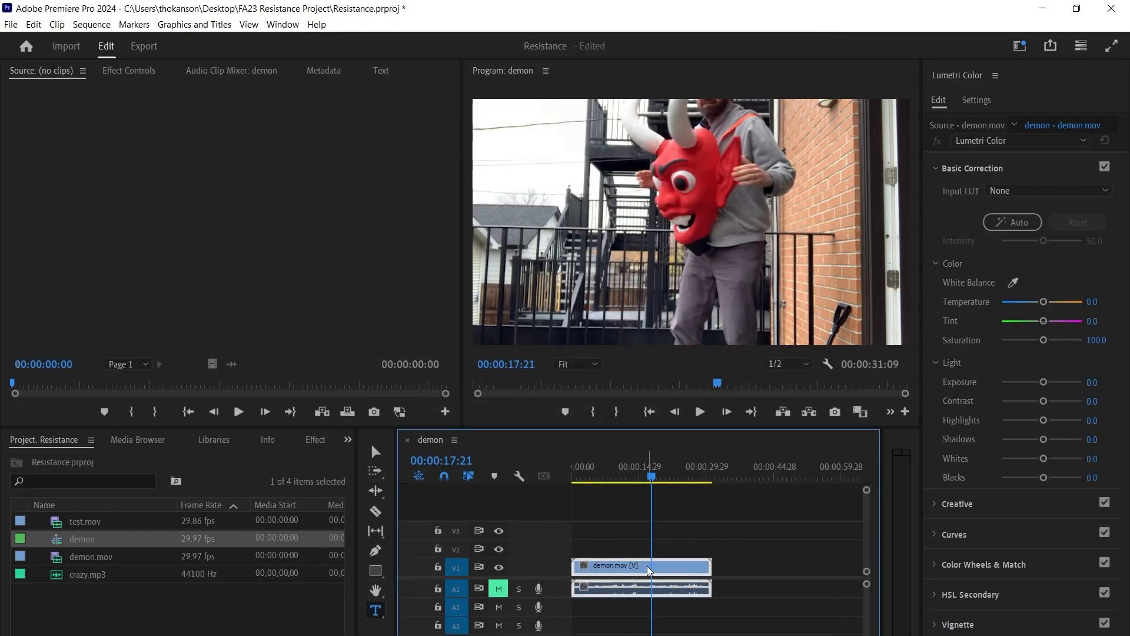
Replace demon.mov on the timeline with test.mov, keeping the existing sequence settings, and place the playhead at 00:00:03:23
{"action": "key", "text": "Delete"}
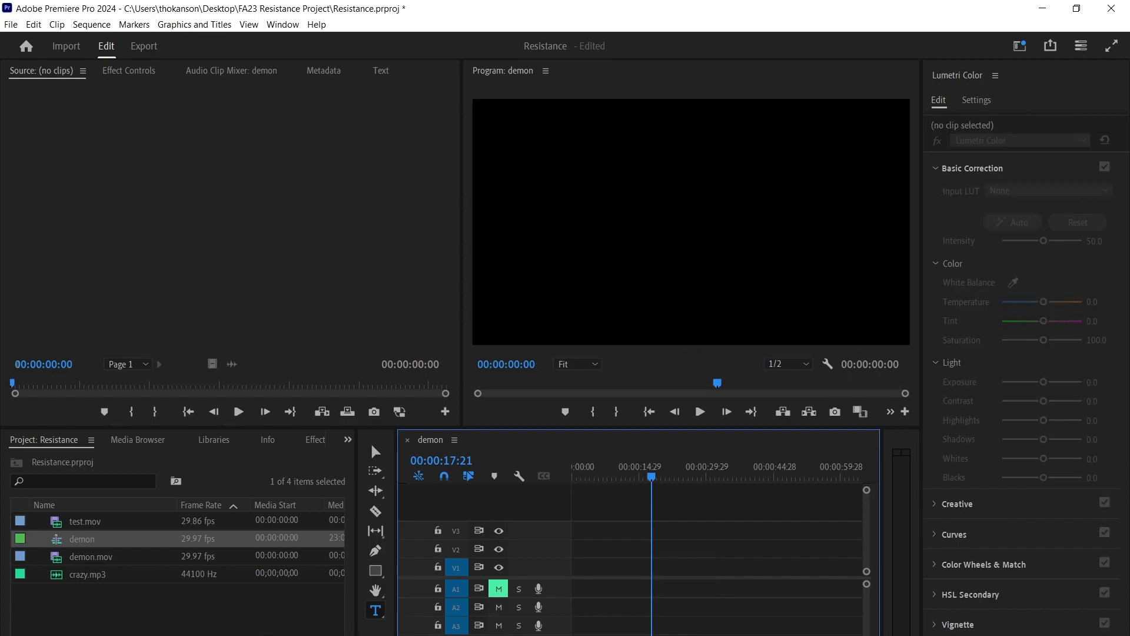
{"action": "left_click", "coordinate": [95, 523]}
{"action": "left_click_drag", "start_coordinate": [84, 521], "coordinate": [570, 565]}
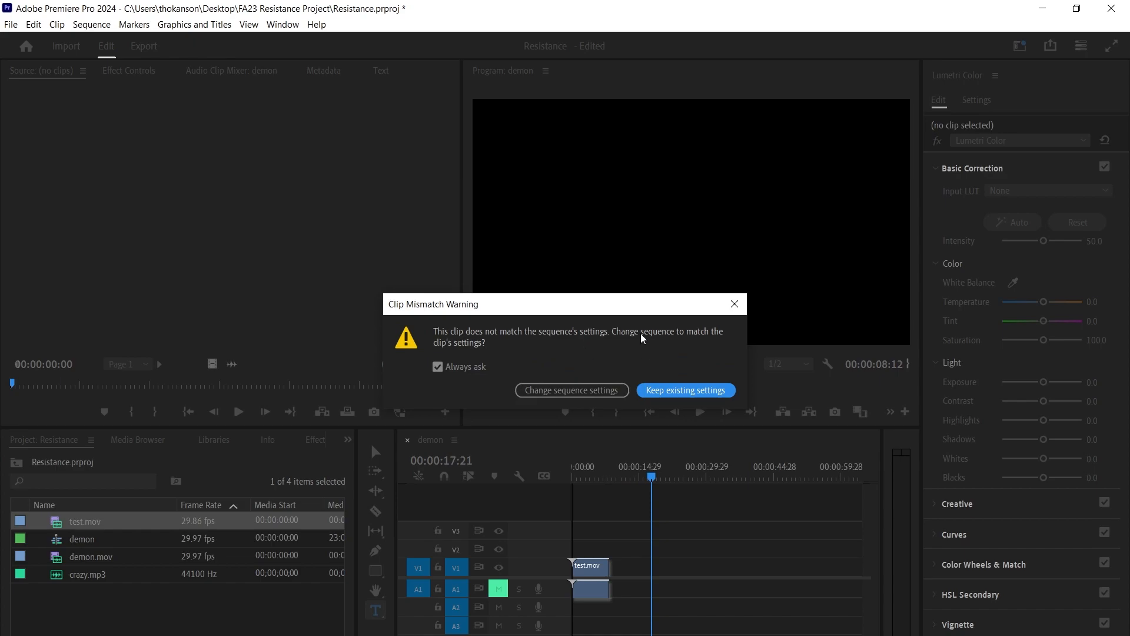
{"action": "left_click", "coordinate": [673, 390]}
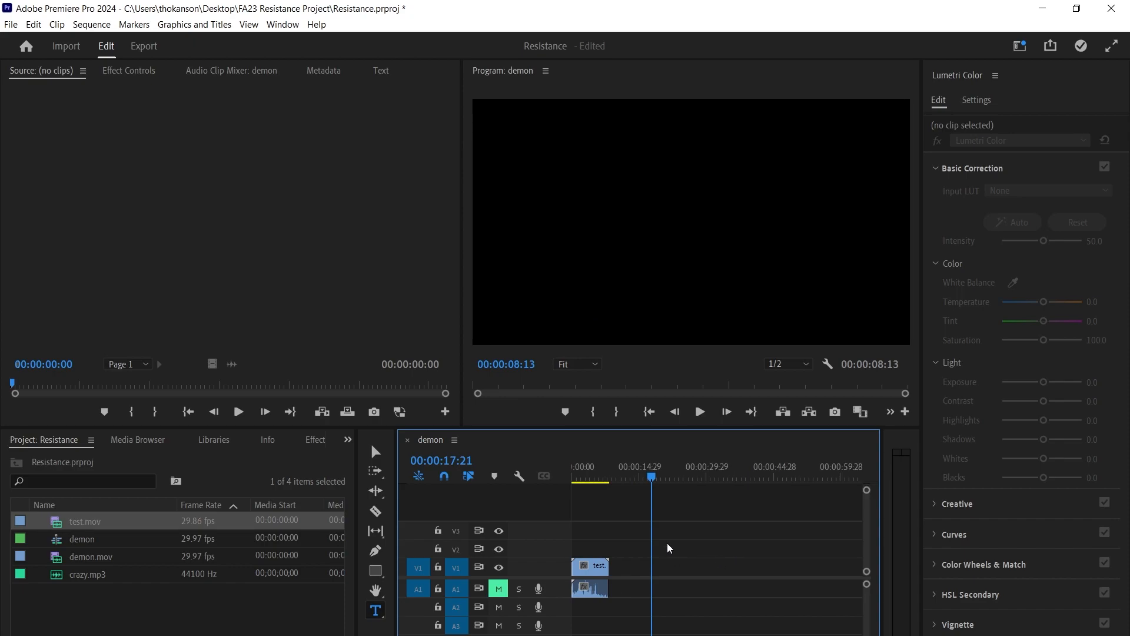
{"action": "left_click_drag", "start_coordinate": [652, 468], "coordinate": [589, 483]}
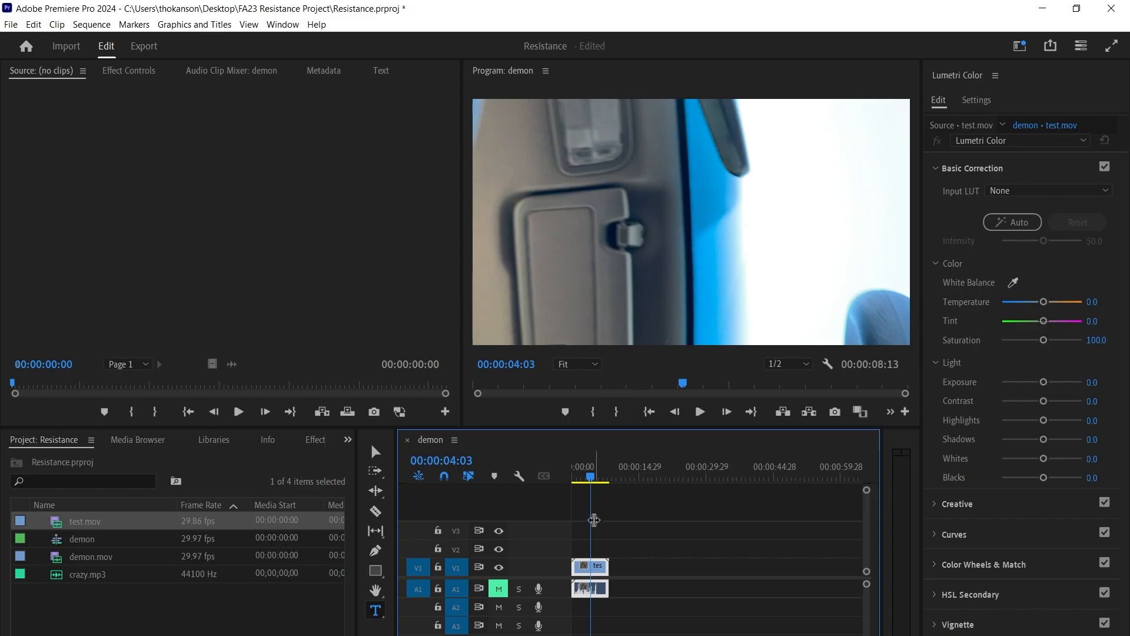
{"action": "left_click_drag", "start_coordinate": [591, 479], "coordinate": [588, 481]}
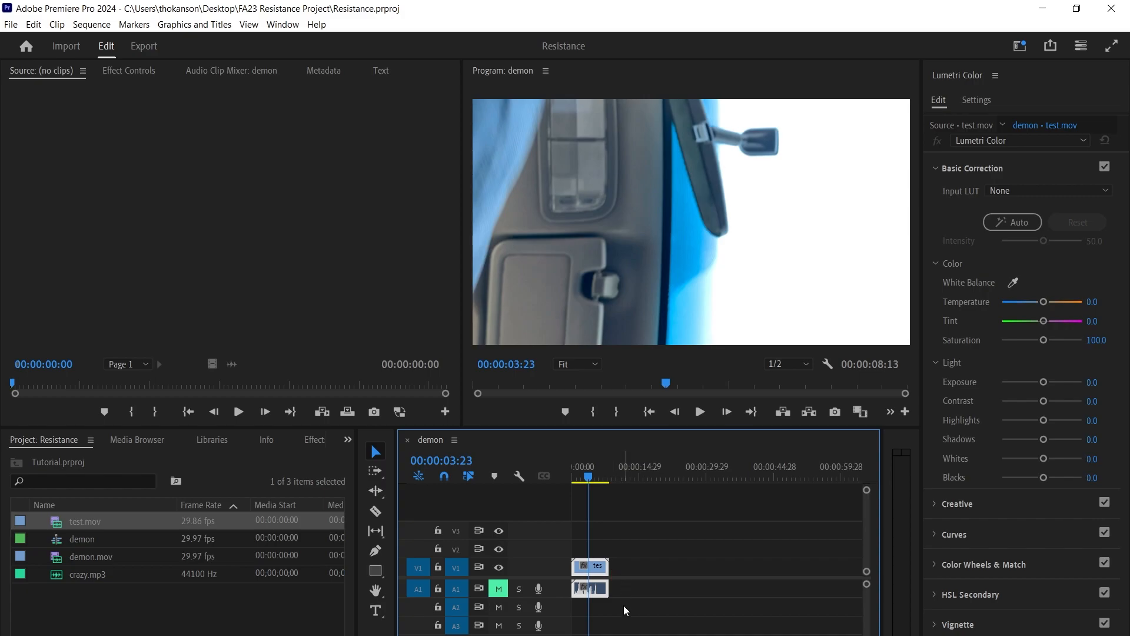
Magnify the timeline so the whole test.mov clip fills most of its width, and make audio track A1 taller
{"action": "key", "text": "equal"}
{"action": "key", "text": "equal"}
{"action": "key", "text": "equal"}
{"action": "key", "text": "minus"}
{"action": "key", "text": "minus"}
{"action": "key", "text": "equal"}
{"action": "key", "text": "equal"}
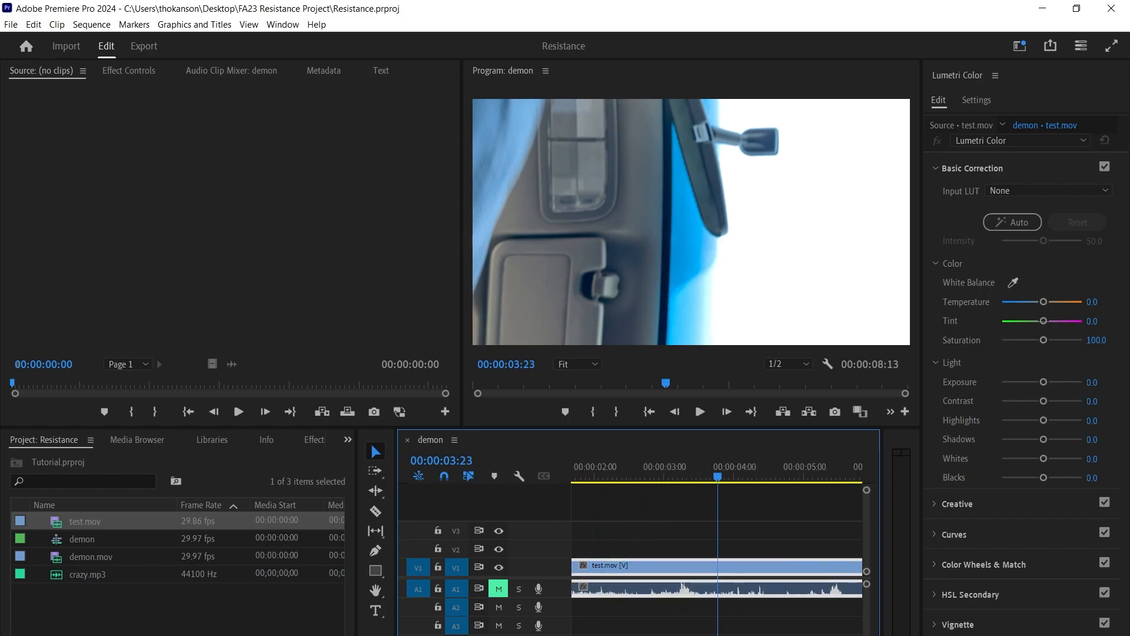
{"action": "key", "text": "minus"}
{"action": "key", "text": "minus"}
{"action": "key", "text": "minus"}
{"action": "key", "text": "equal"}
{"action": "key", "text": "equal"}
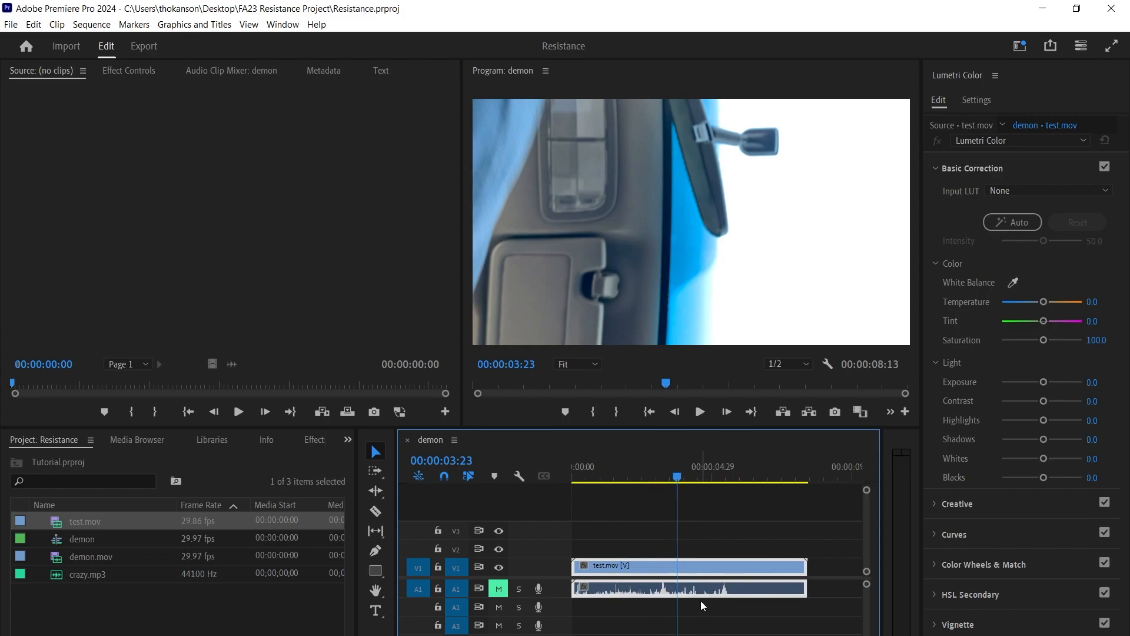
{"action": "left_click_drag", "start_coordinate": [563, 596], "coordinate": [560, 618]}
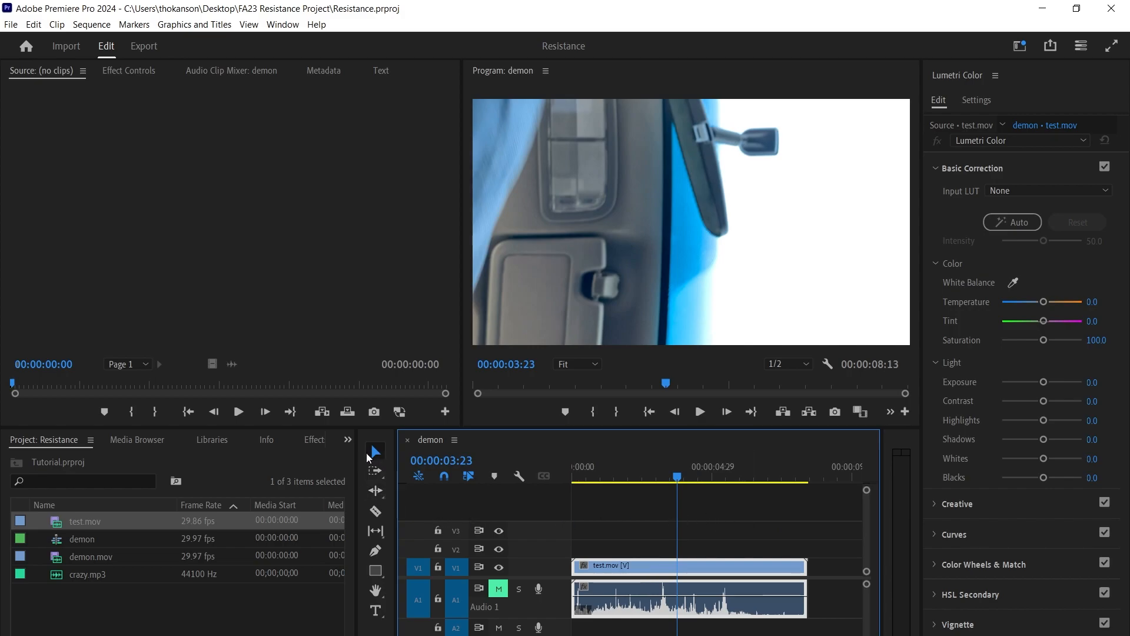
Split test.mov at the playhead with the Razor tool, and switch back to the Selection tool
{"action": "left_click", "coordinate": [376, 511]}
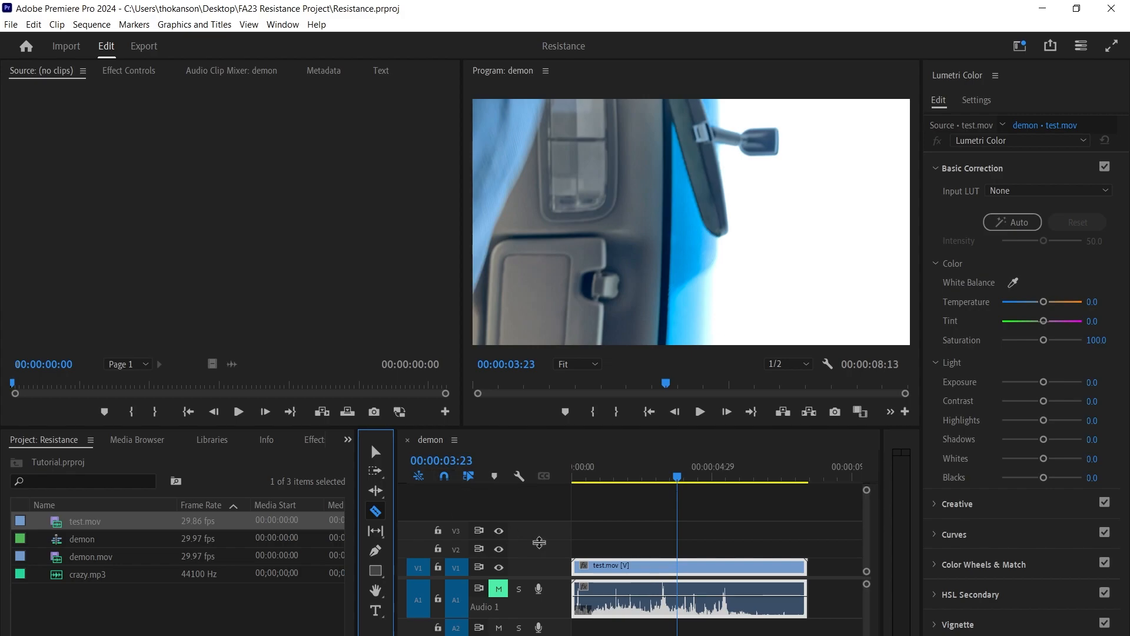
{"action": "left_click", "coordinate": [683, 566]}
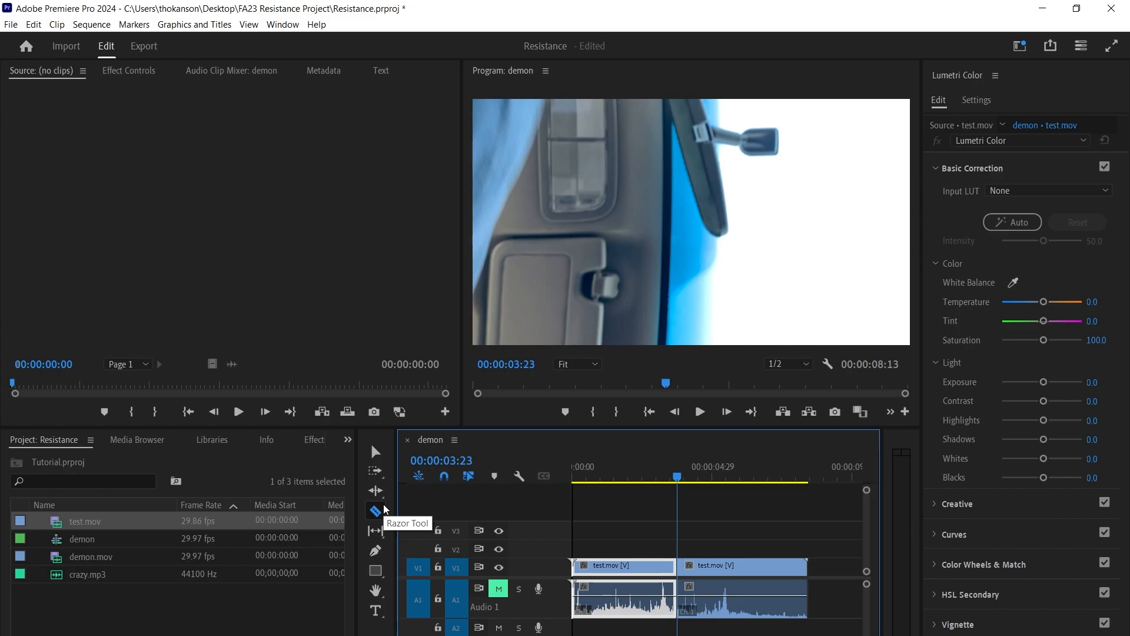
{"action": "left_click", "coordinate": [378, 452]}
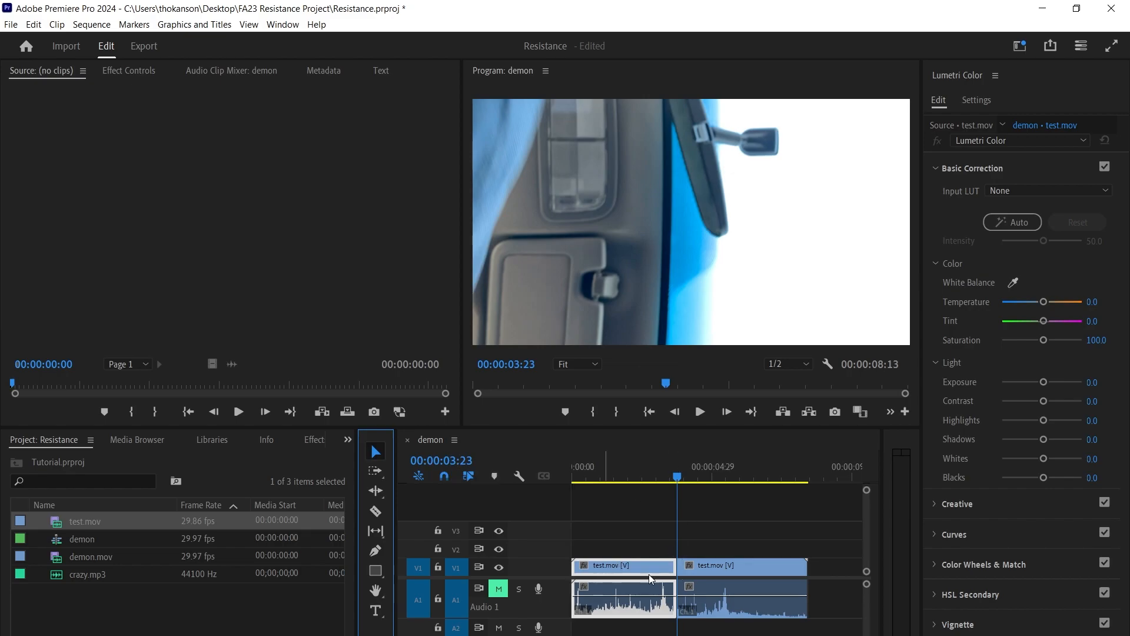
Reorder the two test.mov pieces so the second one plays first, starting at the beginning of the sequence without a gap
{"action": "left_click_drag", "start_coordinate": [602, 564], "coordinate": [835, 588]}
{"action": "left_click_drag", "start_coordinate": [827, 531], "coordinate": [658, 573]}
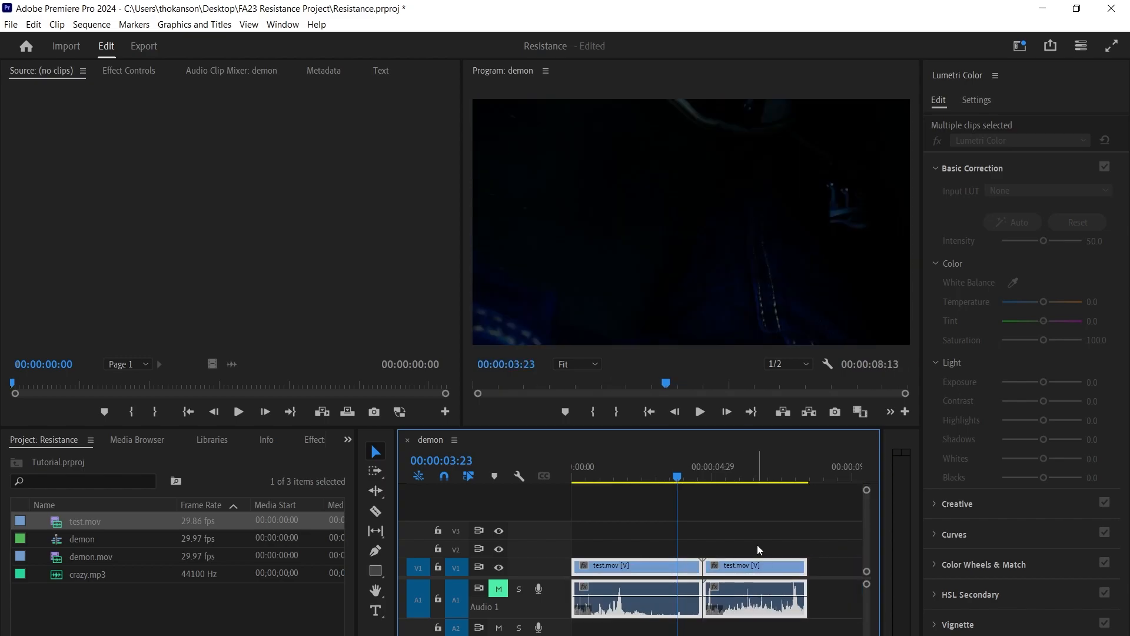
{"action": "mouse_move", "coordinate": [677, 481]}
{"action": "left_mouse_down"}
{"action": "mouse_move", "coordinate": [727, 483]}
{"action": "mouse_move", "coordinate": [683, 483]}
{"action": "left_mouse_up"}
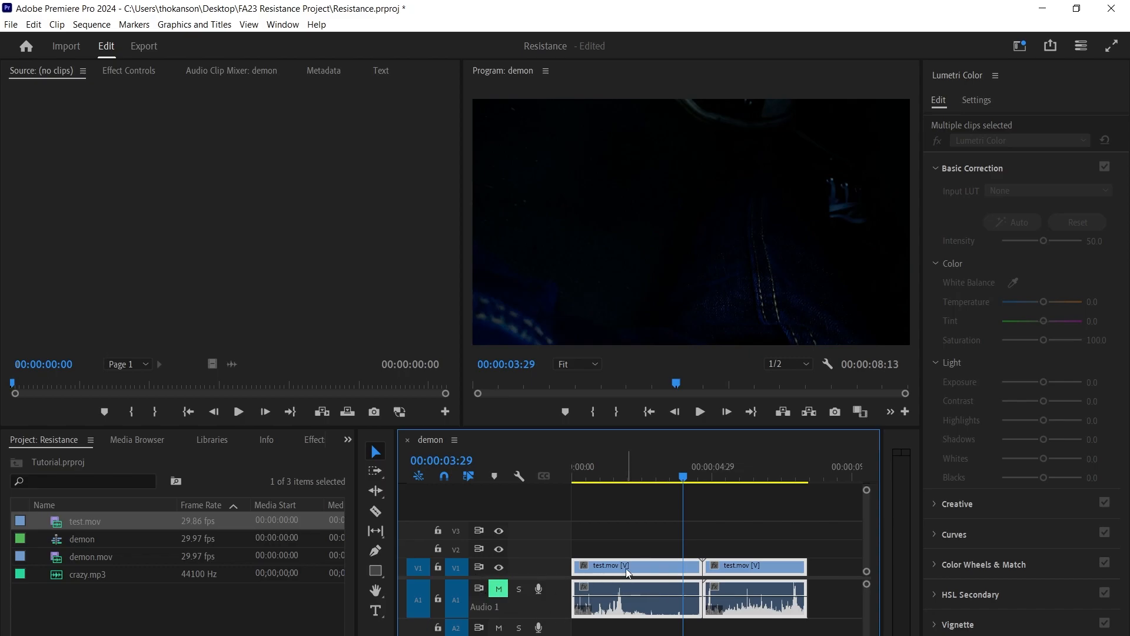
Unmute audio track A1, play the sequence across the cut, and park the playhead at 00:00:03:24
{"action": "left_click", "coordinate": [502, 591]}
{"action": "left_click_drag", "start_coordinate": [684, 476], "coordinate": [657, 476]}
{"action": "key", "text": "space"}
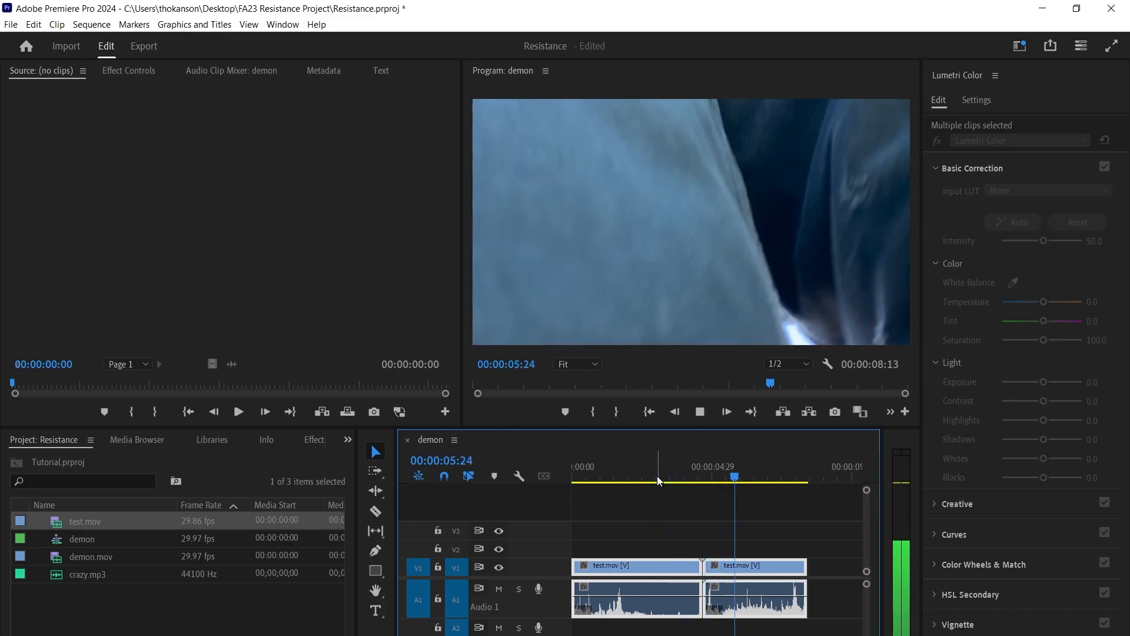
{"action": "key", "text": "space"}
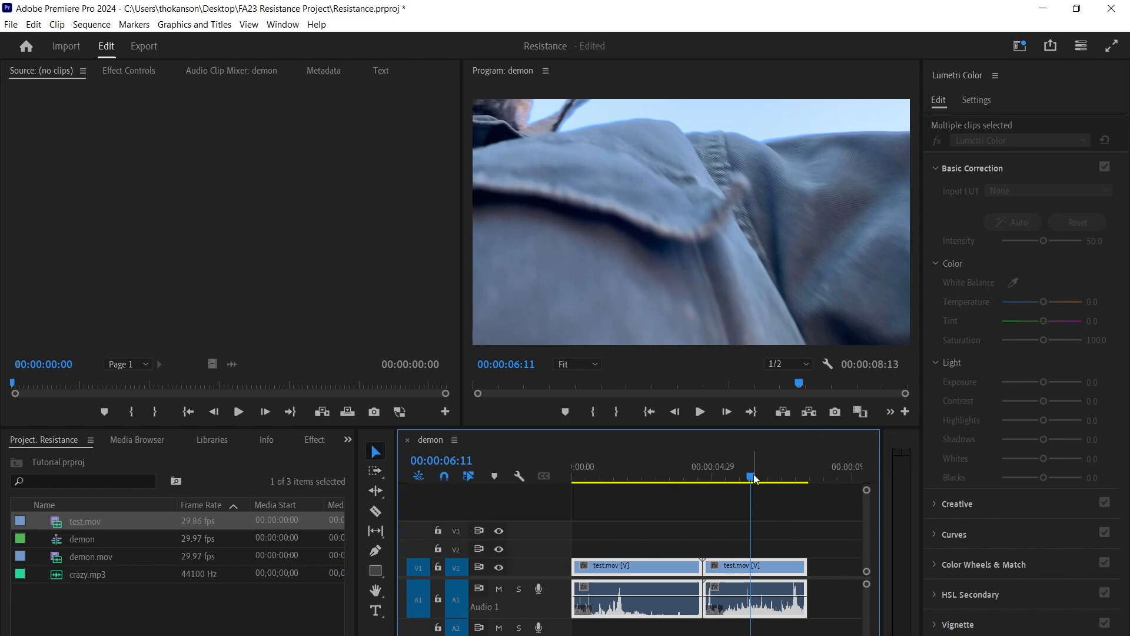
{"action": "left_click_drag", "start_coordinate": [751, 477], "coordinate": [680, 479]}
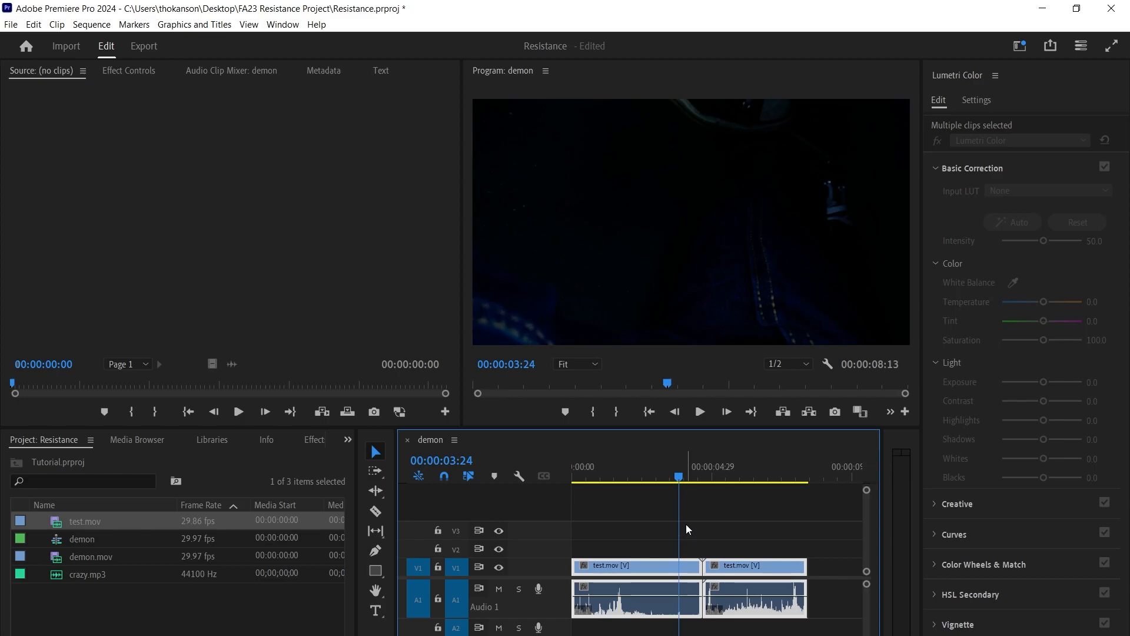
Unlink the video and audio of both test.mov pieces, and select the first piece's audio and video separately
{"action": "right_click", "coordinate": [647, 567]}
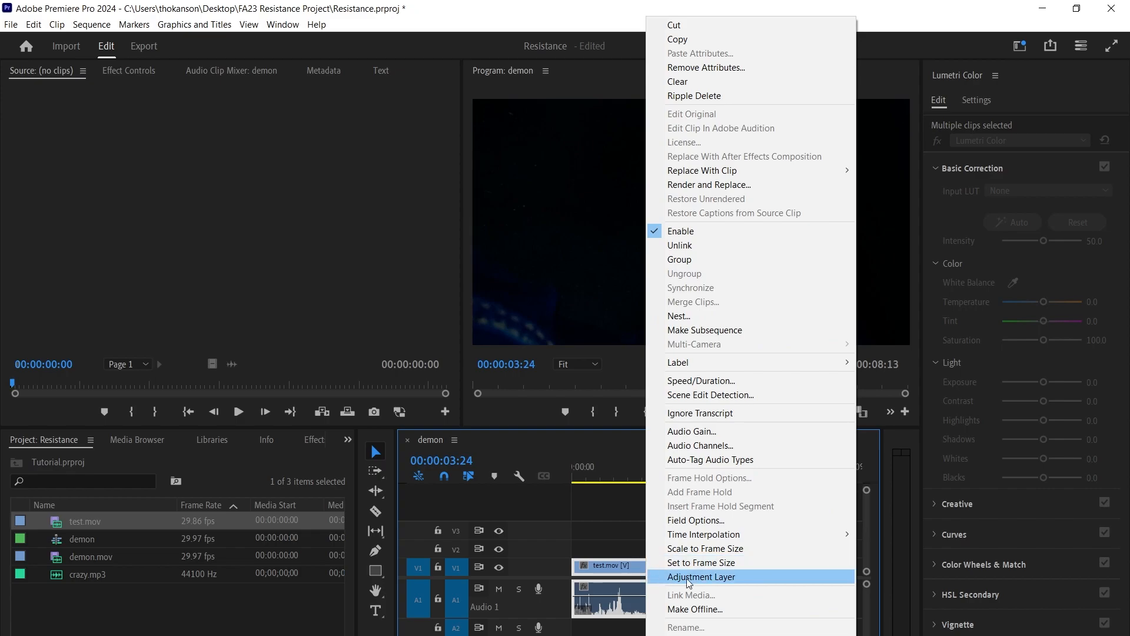
{"action": "left_click", "coordinate": [683, 245]}
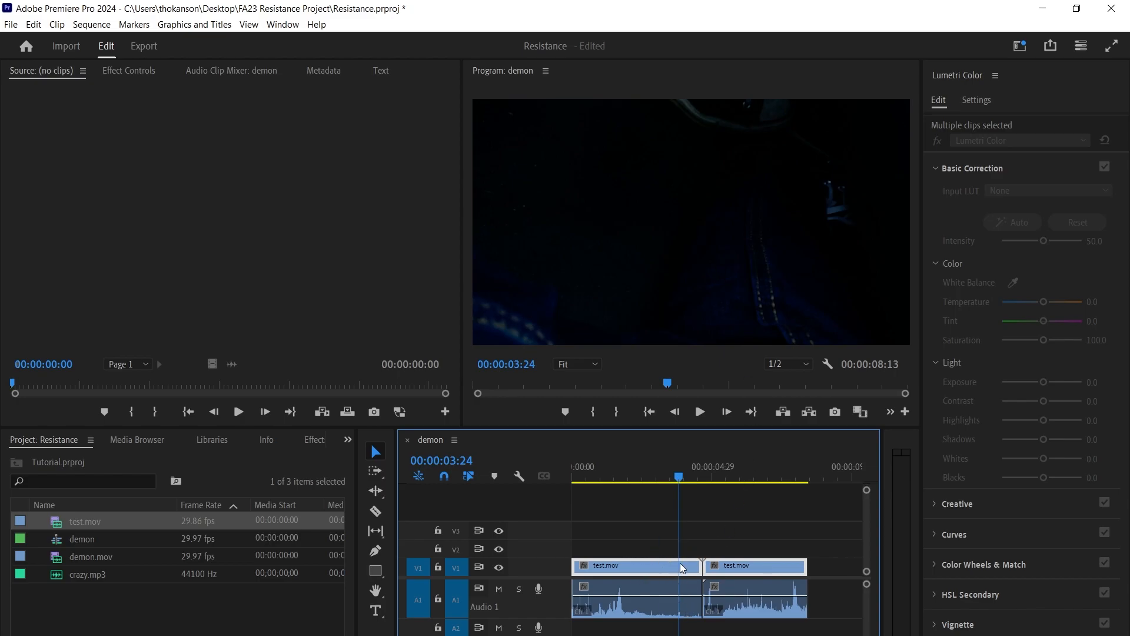
{"action": "left_click", "coordinate": [636, 534]}
{"action": "left_click", "coordinate": [658, 600]}
{"action": "left_click", "coordinate": [653, 567]}
{"action": "left_click", "coordinate": [657, 600]}
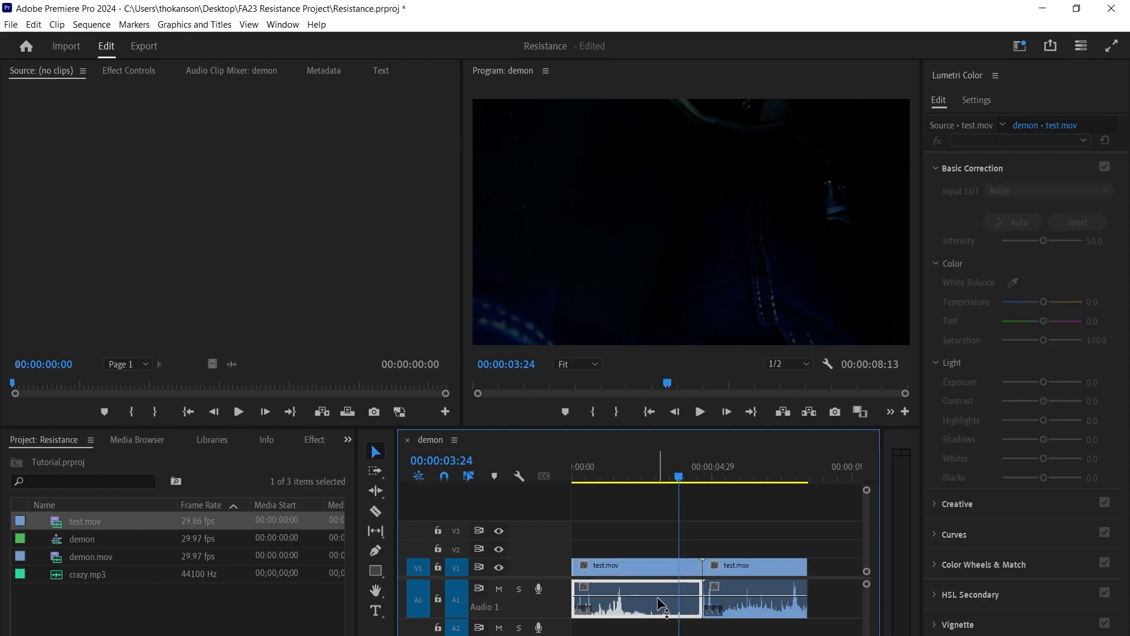
{"action": "left_click", "coordinate": [651, 567]}
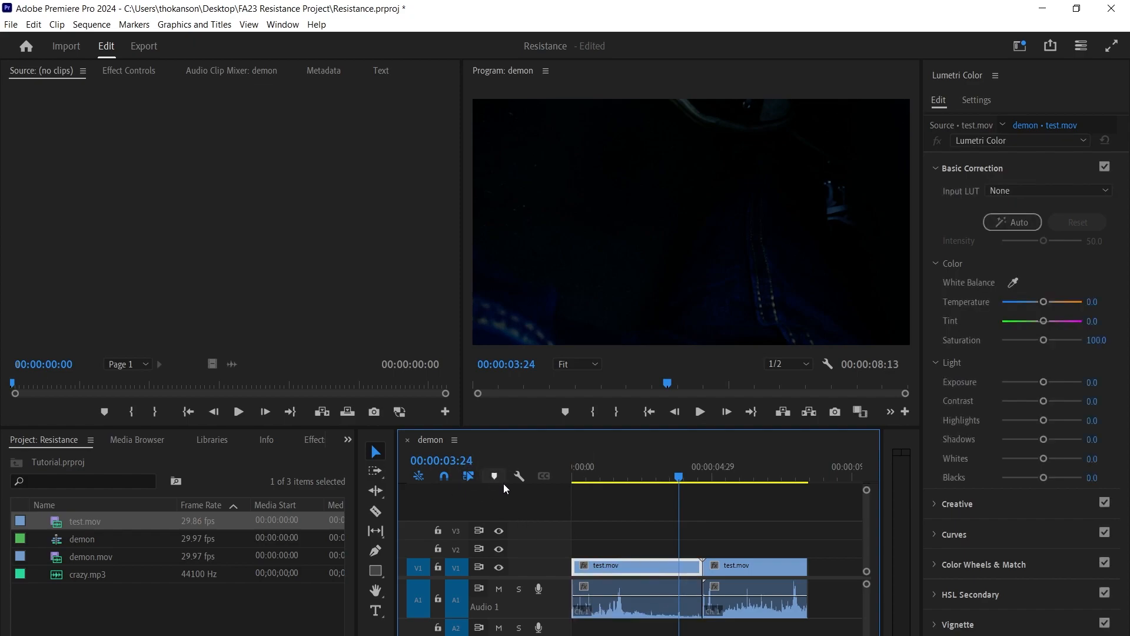
Delete only the audio of the first test.mov piece, and undo back past the unlinking
{"action": "left_click", "coordinate": [654, 604]}
{"action": "key", "text": "Delete"}
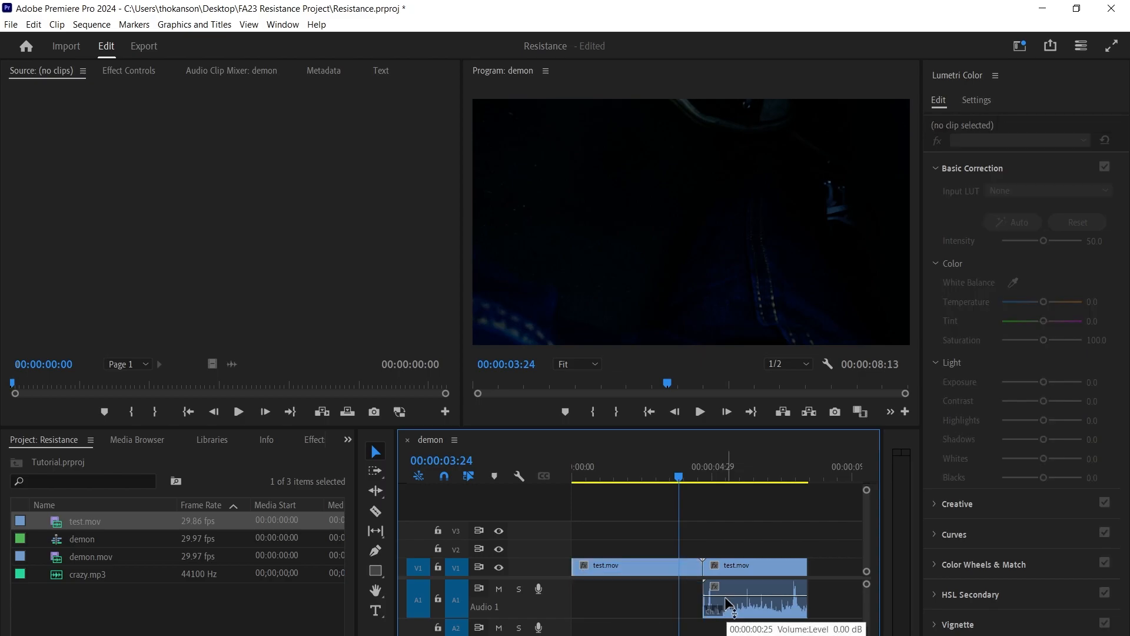
{"action": "key", "text": "ctrl+z"}
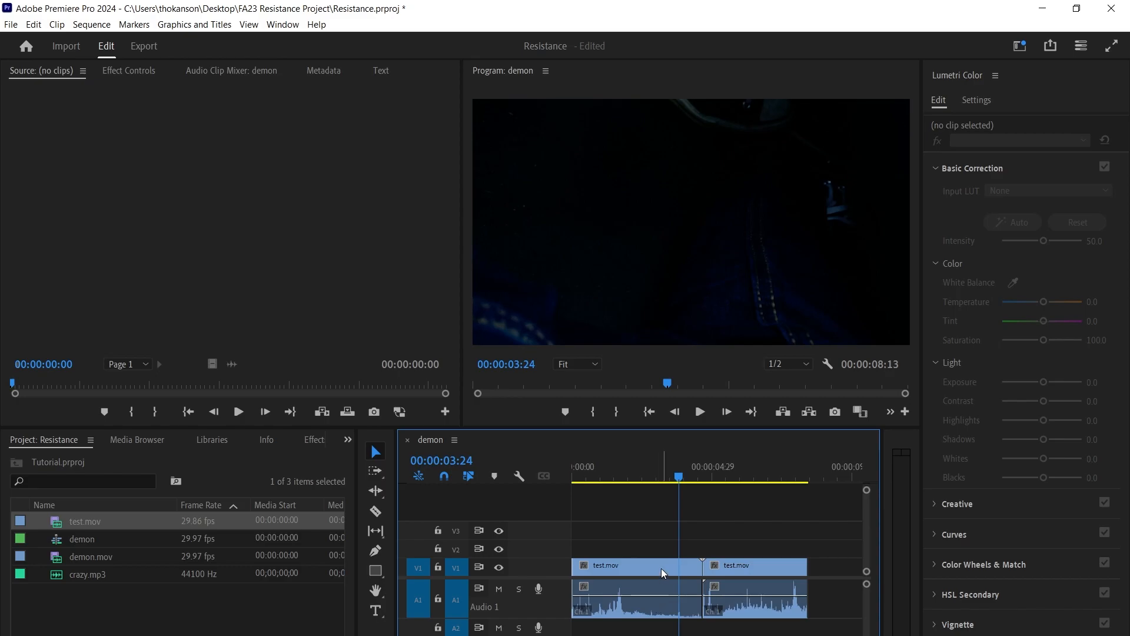
Delete both test.mov pieces from the timeline and place demon.mov at the sequence start on V1 and A1
{"action": "left_click_drag", "start_coordinate": [727, 634], "coordinate": [630, 548]}
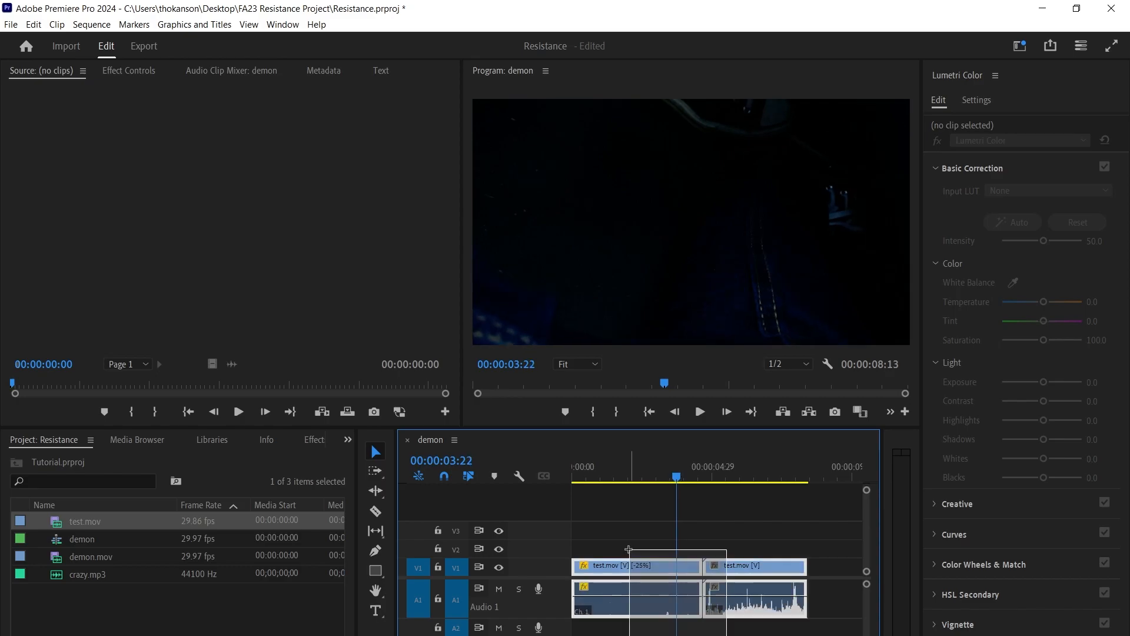
{"action": "key", "text": "Delete"}
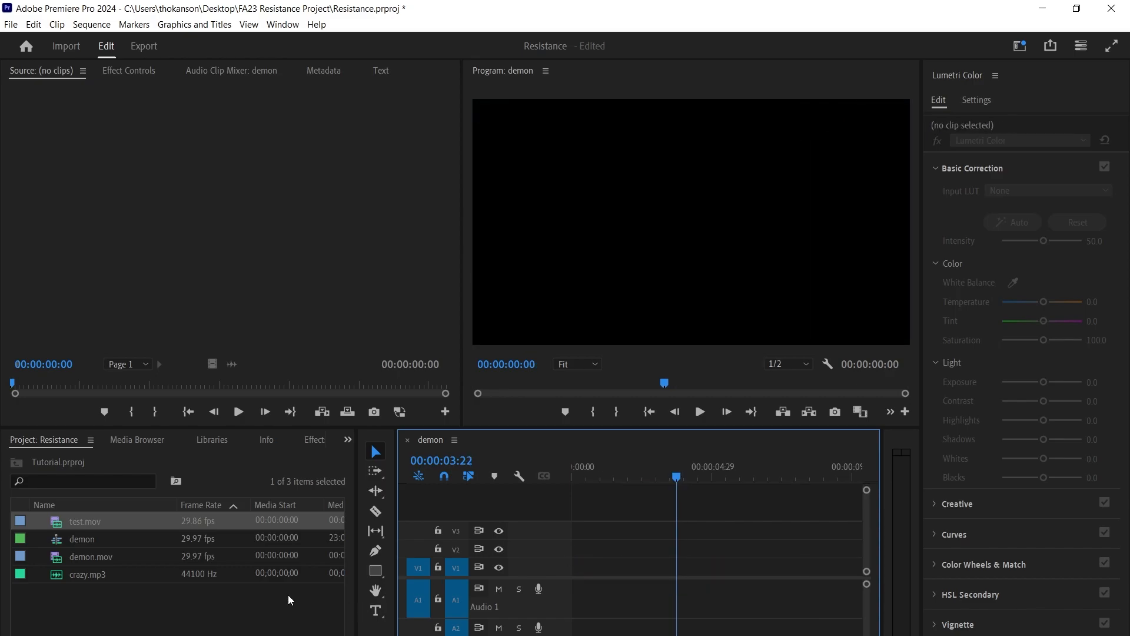
{"action": "left_click", "coordinate": [91, 542]}
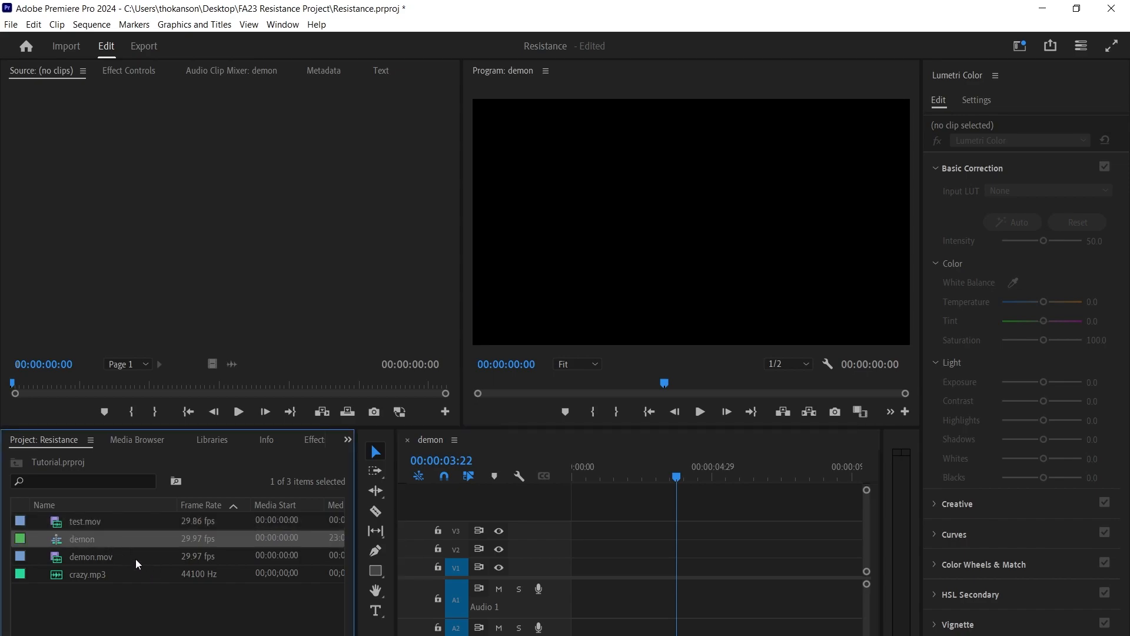
{"action": "left_click", "coordinate": [79, 557]}
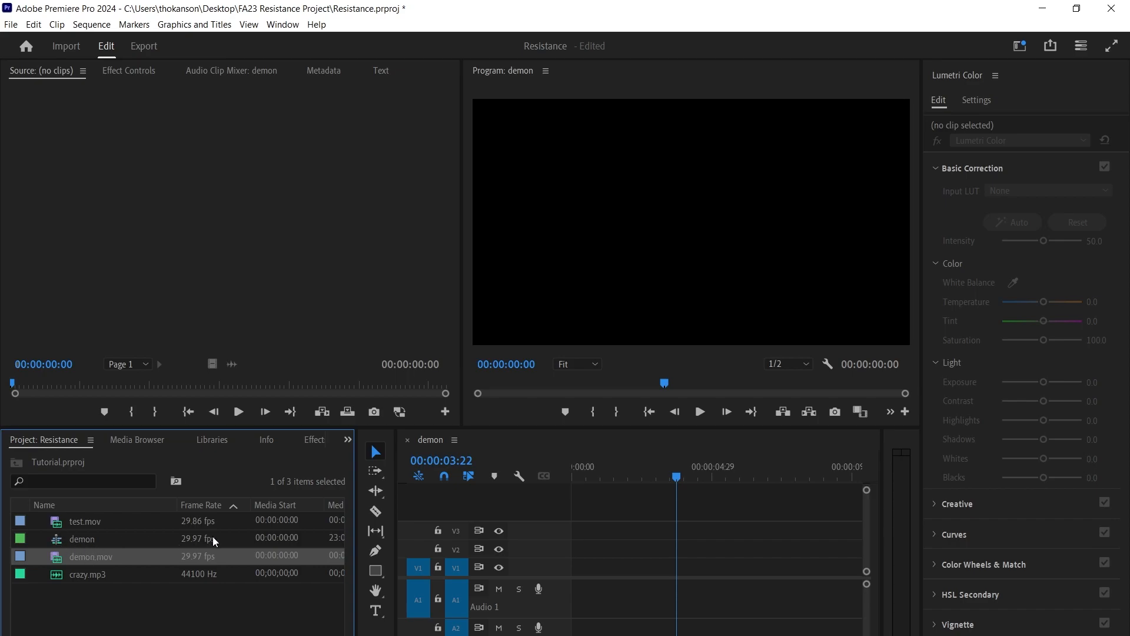
{"action": "left_click_drag", "start_coordinate": [48, 559], "coordinate": [577, 569]}
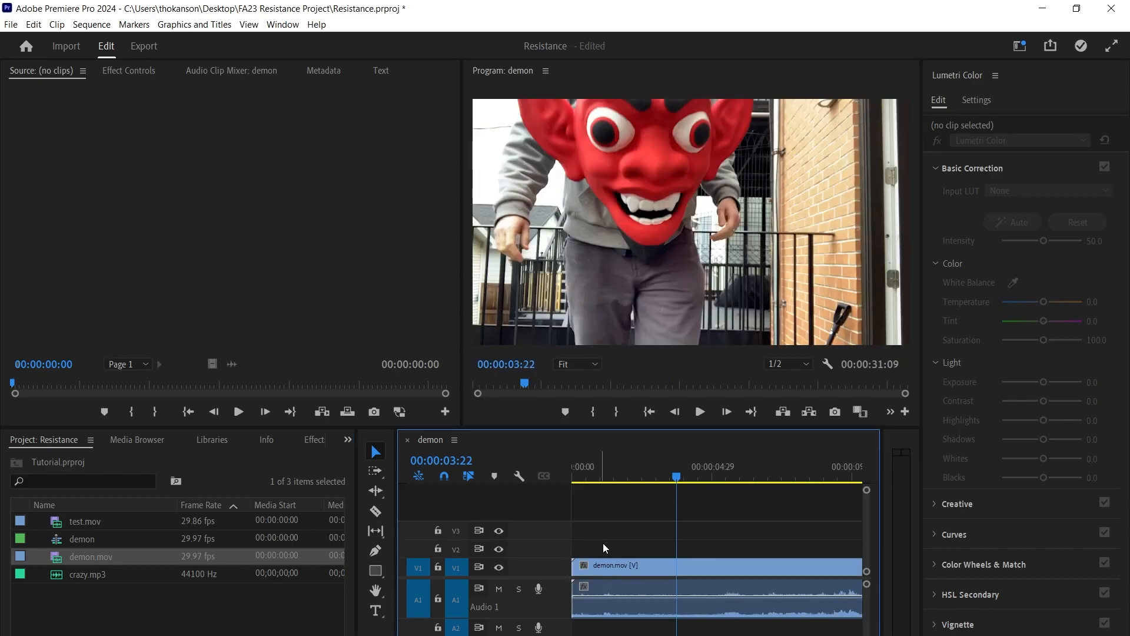
Trim the end of demon.mov to a duration of 00:00:12:03, and place the playhead at 00:00:06:02
{"action": "left_click_drag", "start_coordinate": [681, 475], "coordinate": [681, 498]}
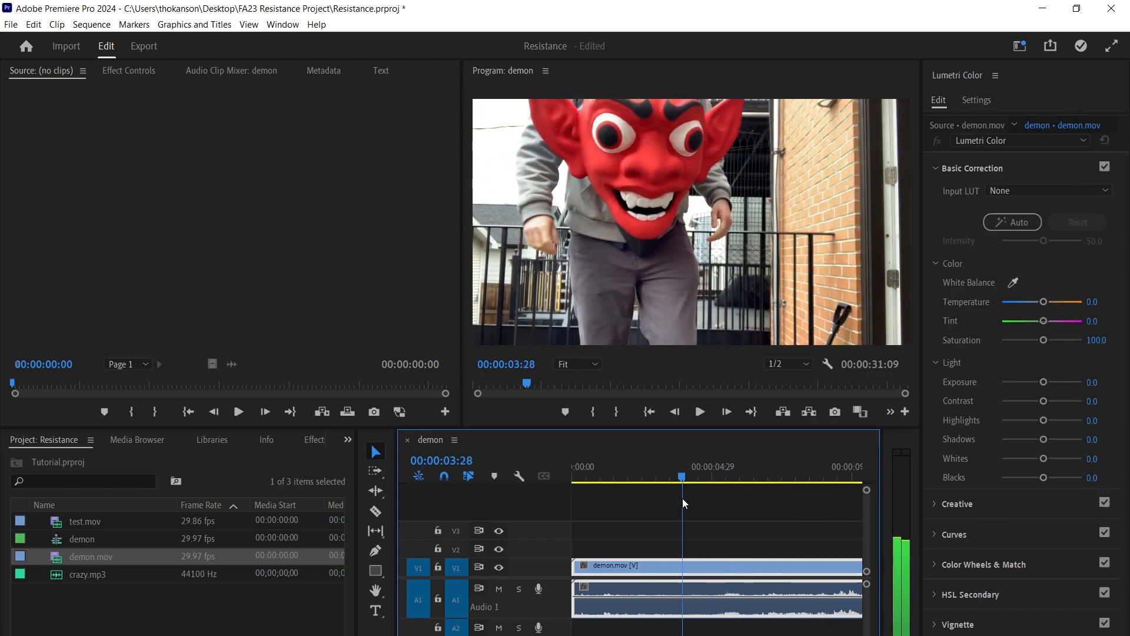
{"action": "left_click_drag", "start_coordinate": [494, 634], "coordinate": [696, 634]}
{"action": "left_click_drag", "start_coordinate": [707, 565], "coordinate": [615, 557]}
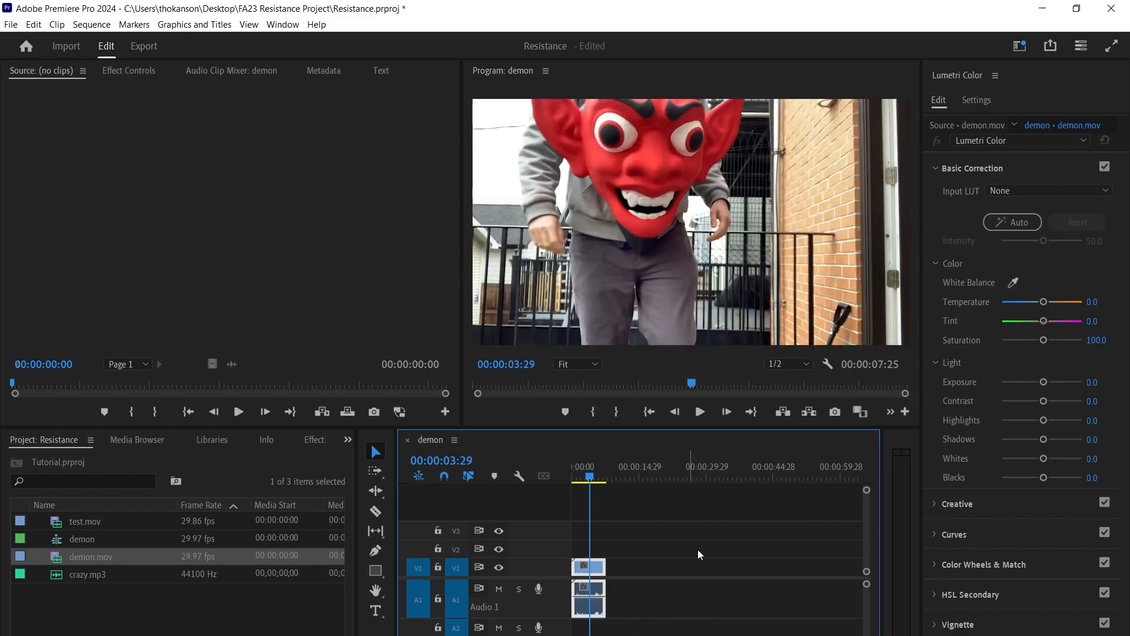
{"action": "left_click_drag", "start_coordinate": [606, 566], "coordinate": [628, 567]}
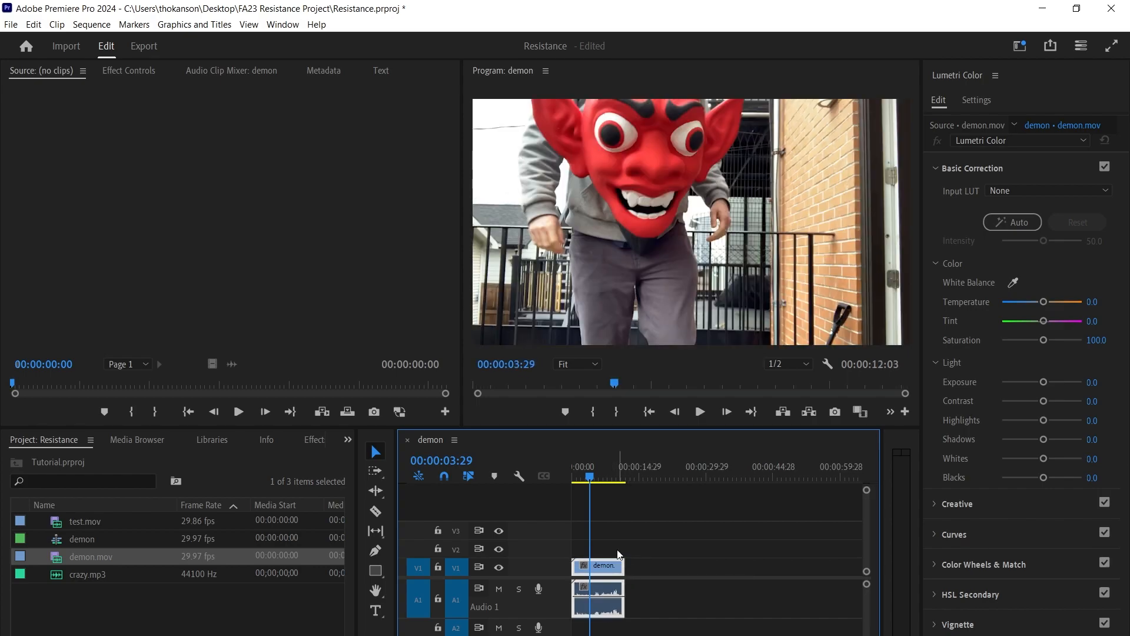
{"action": "left_click_drag", "start_coordinate": [590, 479], "coordinate": [599, 480]}
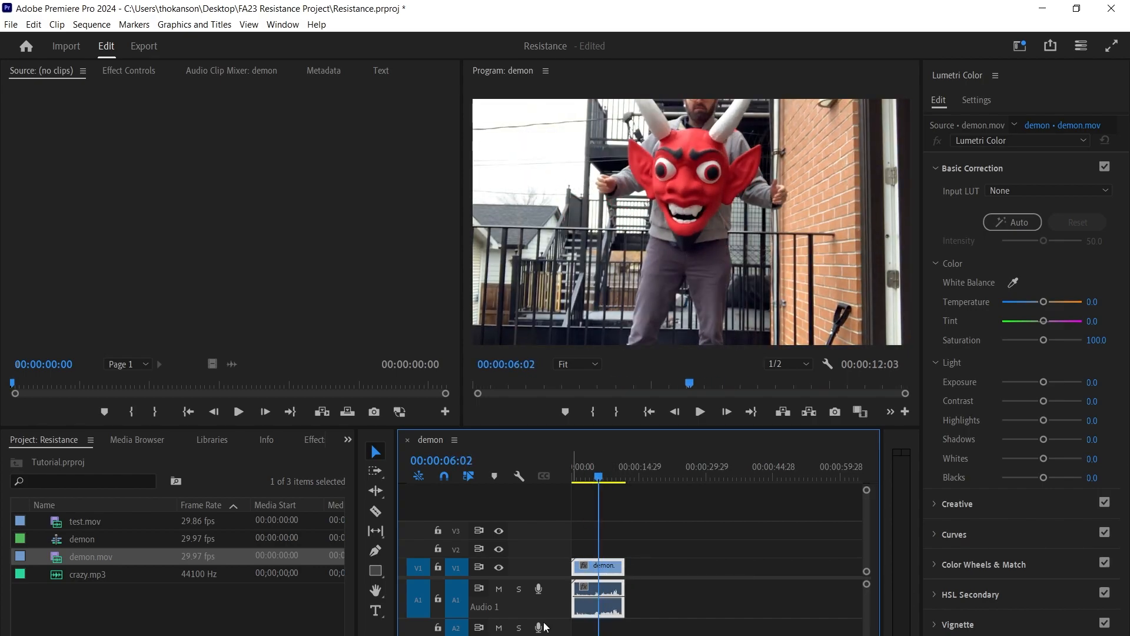
{"action": "left_click_drag", "start_coordinate": [695, 635], "coordinate": [644, 635]}
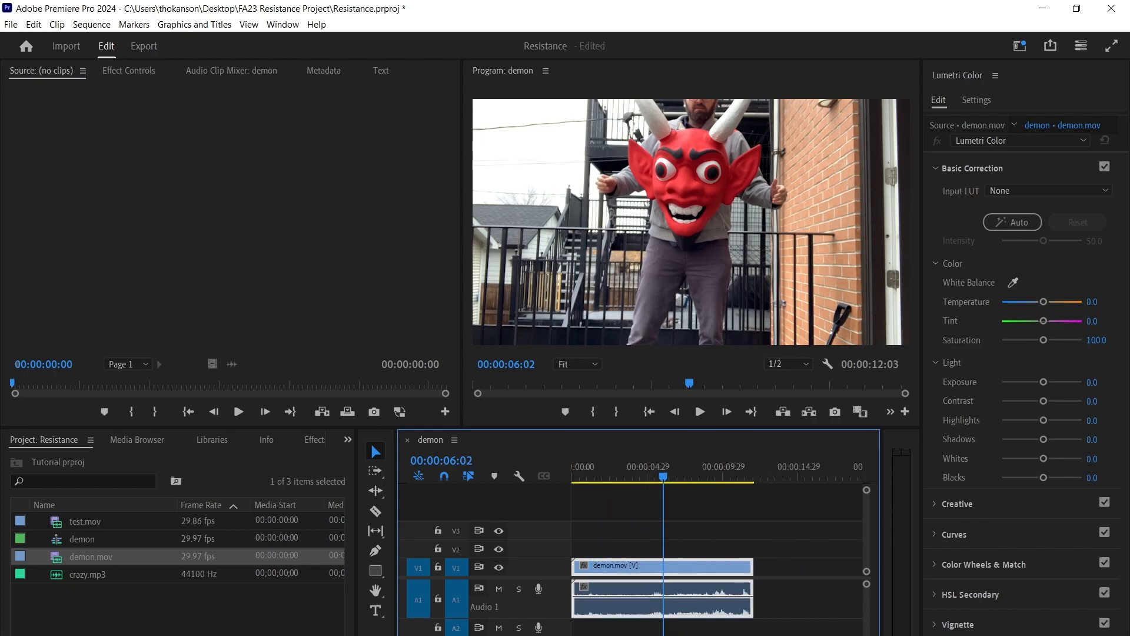
Set the demon.mov clip's speed to 25%
{"action": "right_click", "coordinate": [645, 568]}
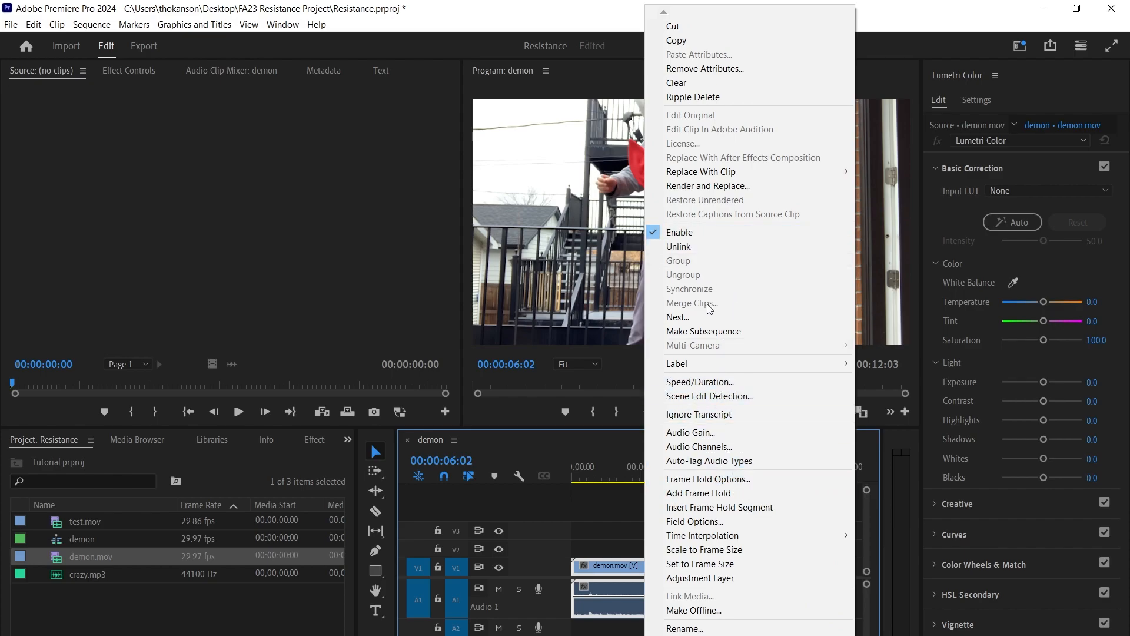
{"action": "left_click", "coordinate": [717, 383]}
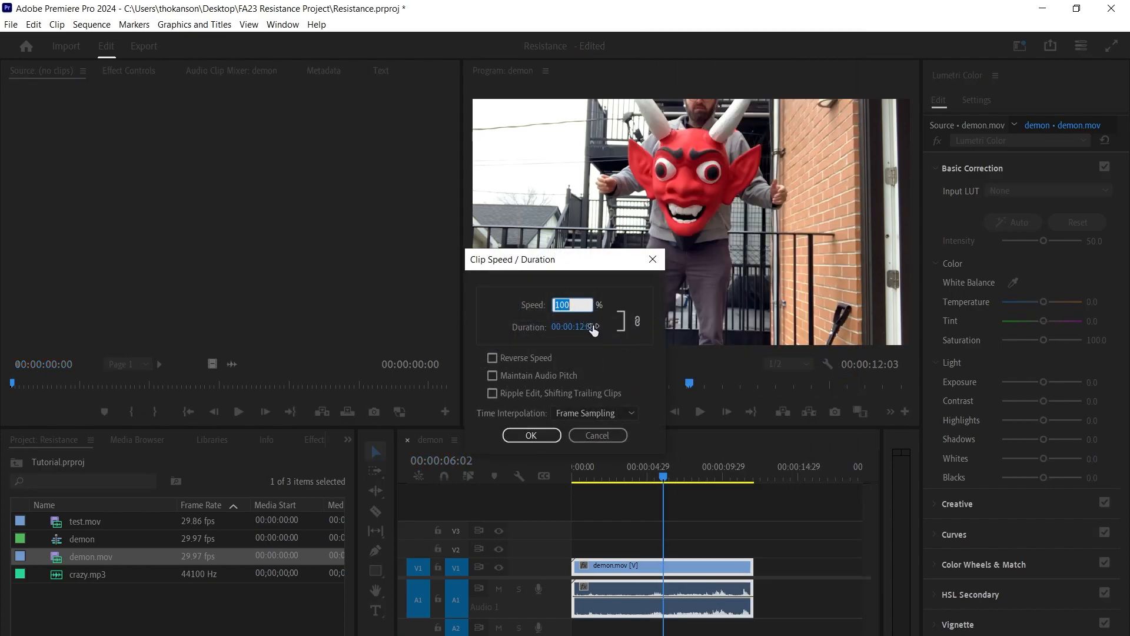
{"action": "type", "text": "25"}
{"action": "left_click", "coordinate": [530, 435]}
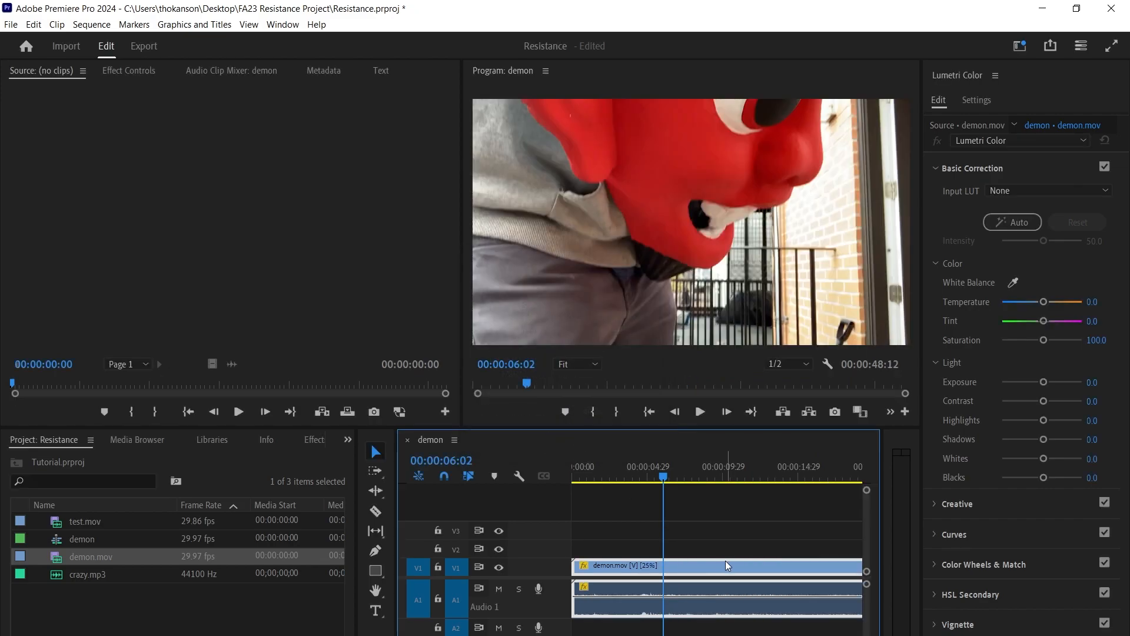
Play the slowed demon.mov clip from the playhead and again near its end to check the slow motion
{"action": "key", "text": "space"}
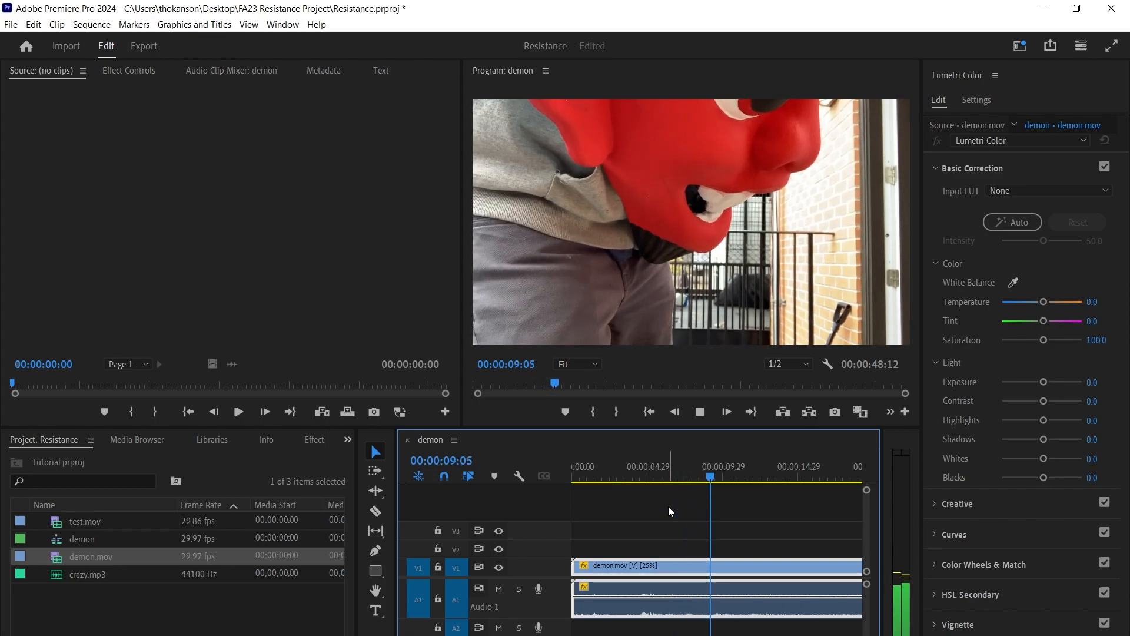
{"action": "key", "text": "space"}
{"action": "left_click_drag", "start_coordinate": [580, 635], "coordinate": [693, 635]}
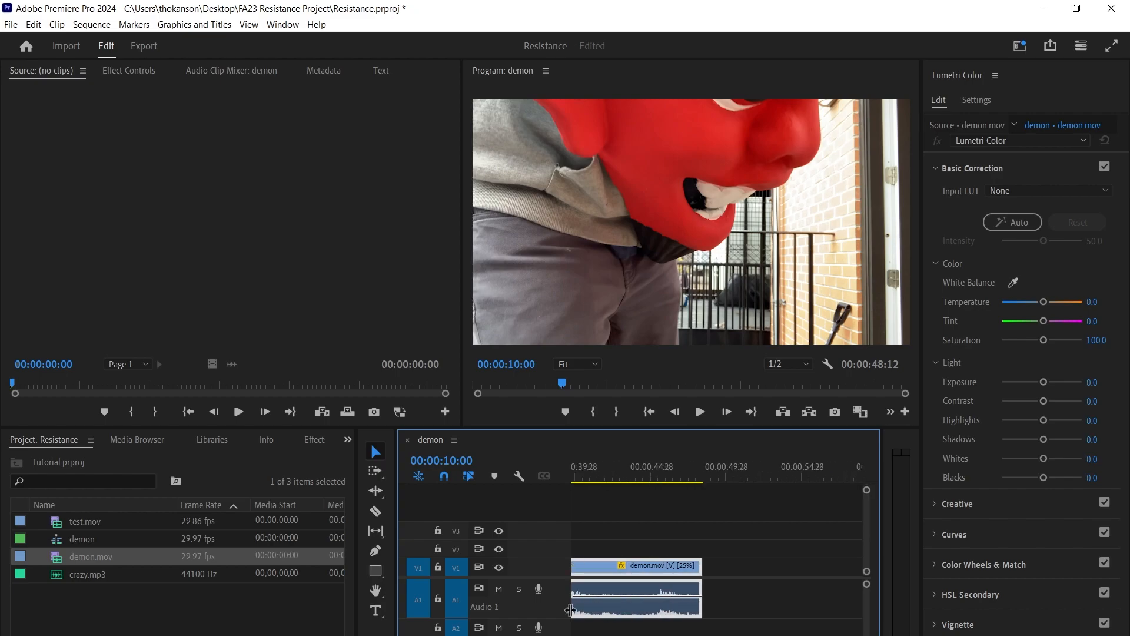
{"action": "left_click", "coordinate": [622, 465]}
{"action": "key", "text": "space"}
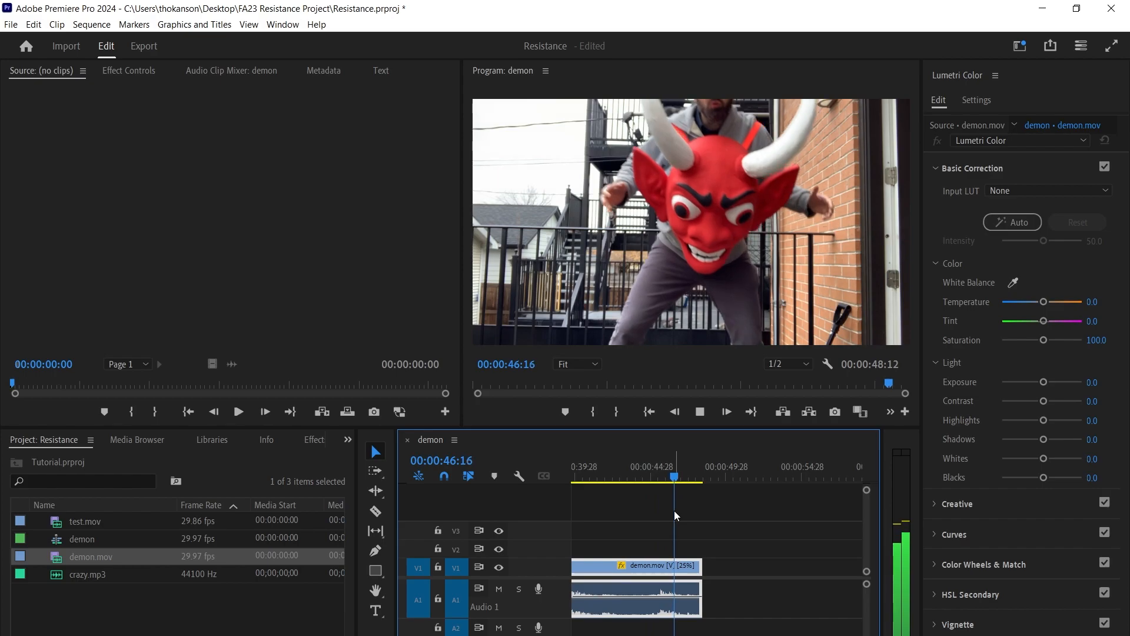
{"action": "key", "text": "space"}
{"action": "scroll", "coordinate": [651, 494], "scroll_direction": "down", "scroll_amount": 5}
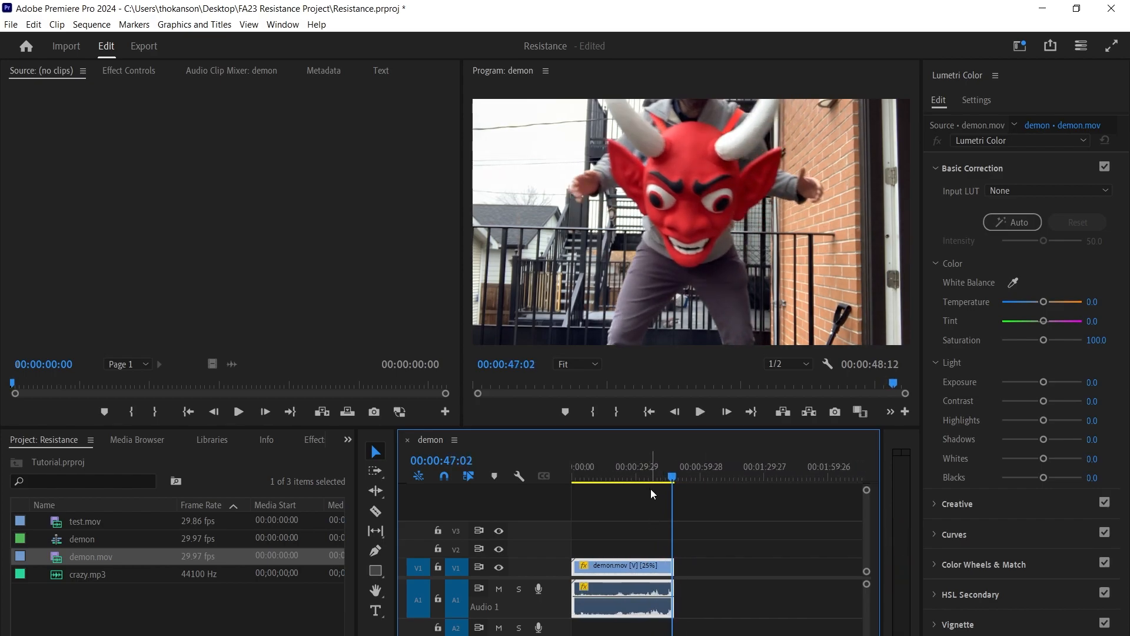
Undo the 25% speed change on demon.mov, and move the playhead to 00:00:02:12
{"action": "key", "text": "ctrl+z"}
{"action": "left_click_drag", "start_coordinate": [673, 479], "coordinate": [659, 480]}
{"action": "left_click_drag", "start_coordinate": [660, 481], "coordinate": [615, 480]}
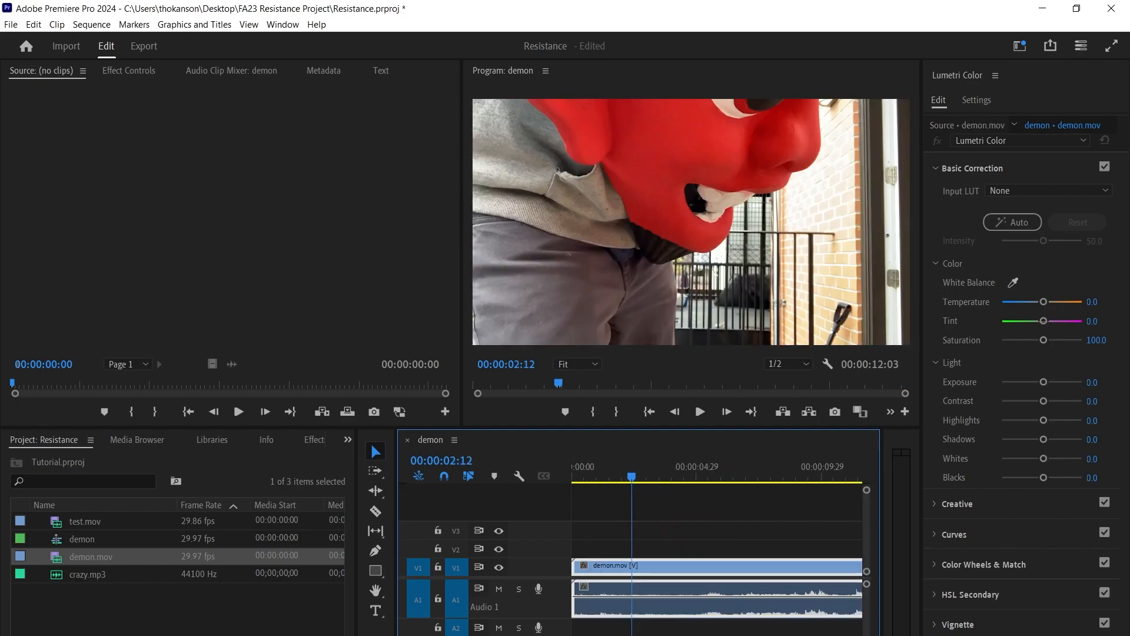
Insert a frame hold segment in demon.mov at 00:00:07:19, and move the playhead to 00:00:08:24 within the held frame
{"action": "scroll", "coordinate": [613, 605], "scroll_direction": "right", "scroll_amount": 1}
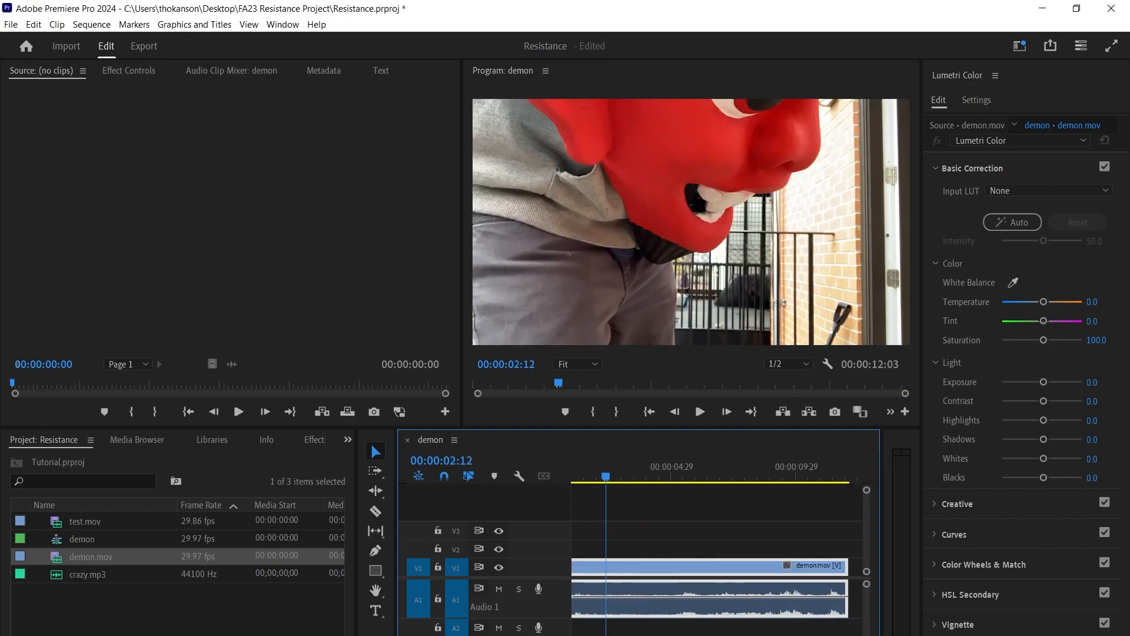
{"action": "left_click_drag", "start_coordinate": [613, 478], "coordinate": [735, 493]}
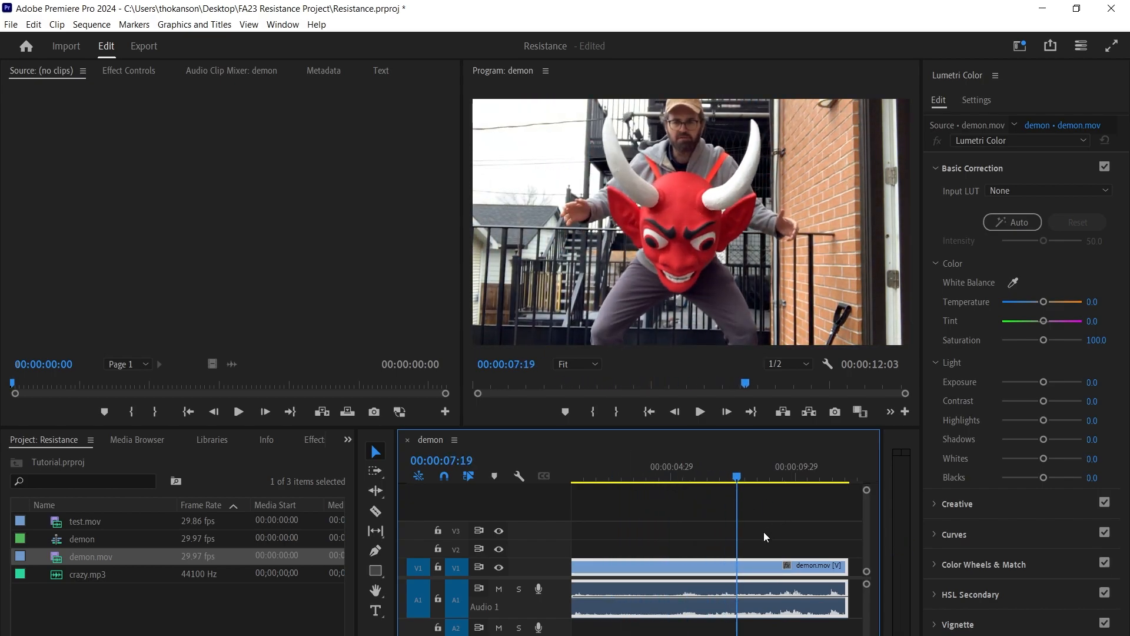
{"action": "right_click", "coordinate": [737, 570]}
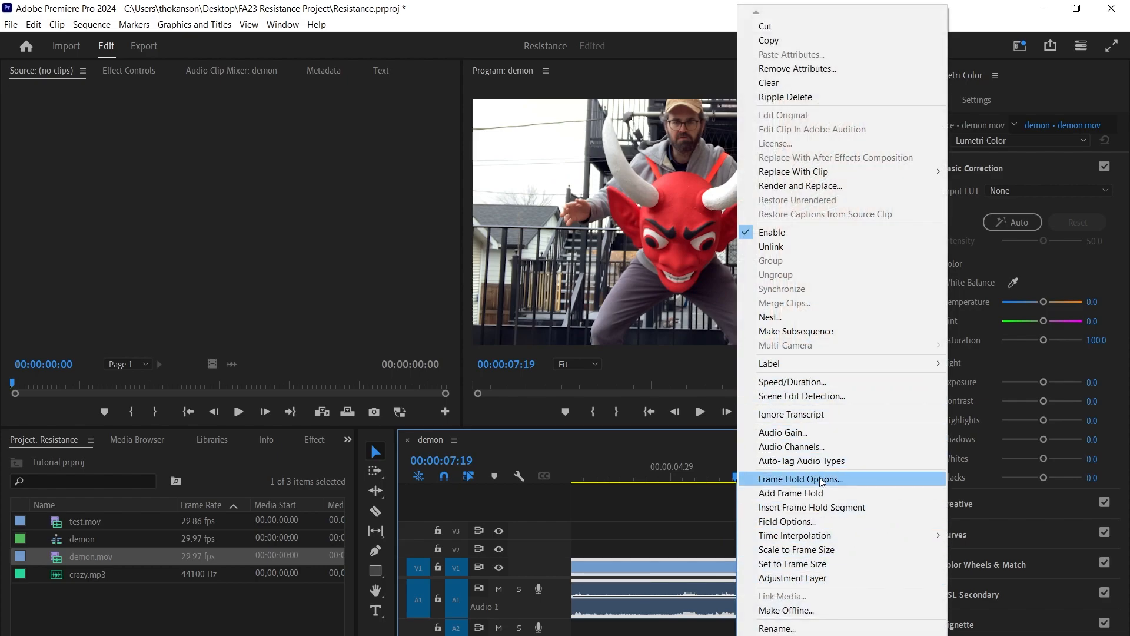
{"action": "left_click", "coordinate": [817, 507]}
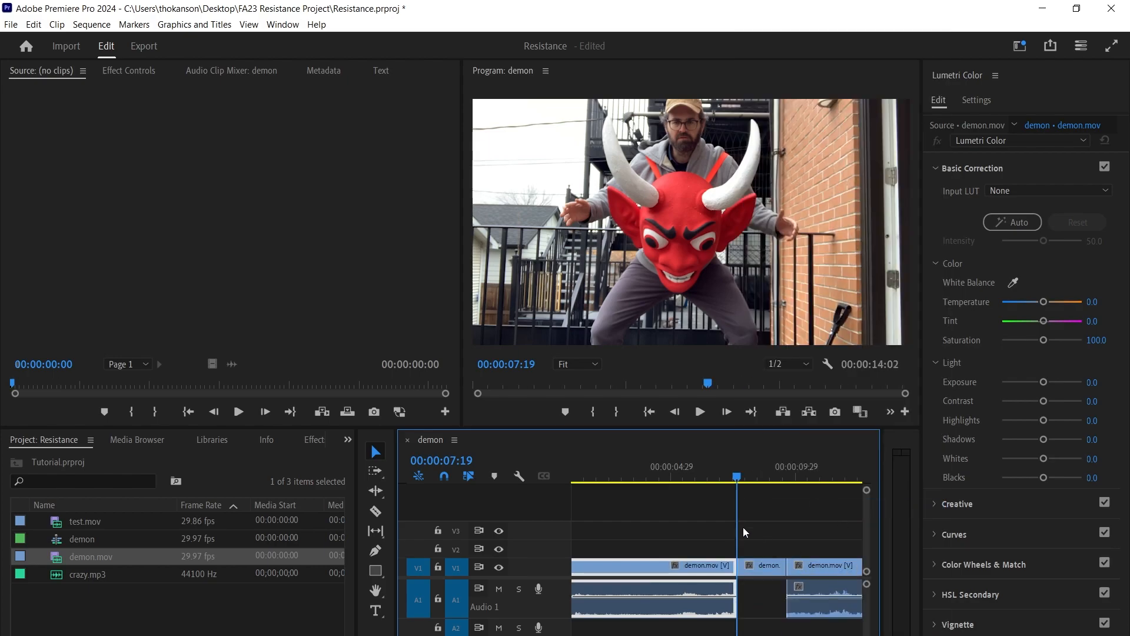
{"action": "left_click_drag", "start_coordinate": [736, 482], "coordinate": [765, 486]}
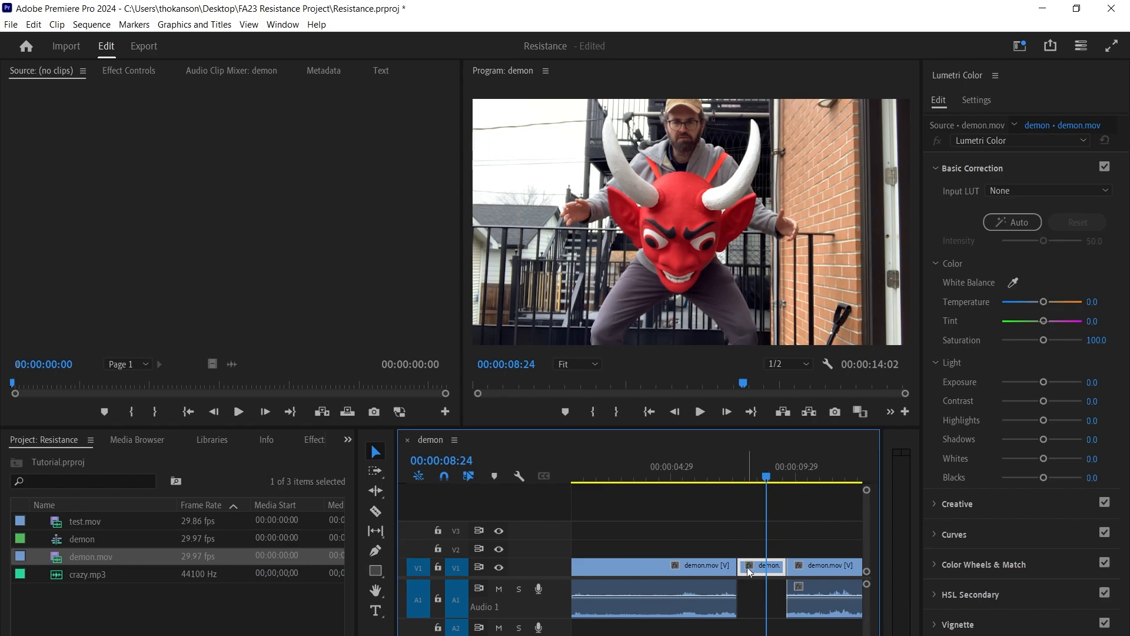
Normalize the max peak of the first demon.mov clip's audio to -1 dB
{"action": "left_click", "coordinate": [710, 593]}
{"action": "right_click", "coordinate": [700, 608]}
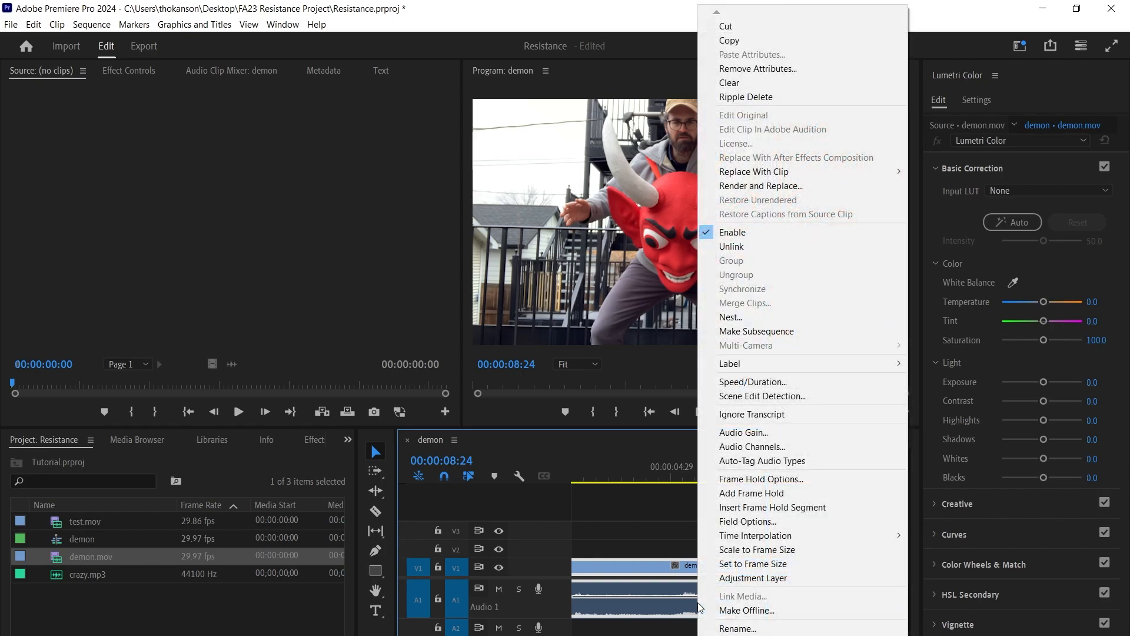
{"action": "left_click", "coordinate": [750, 436]}
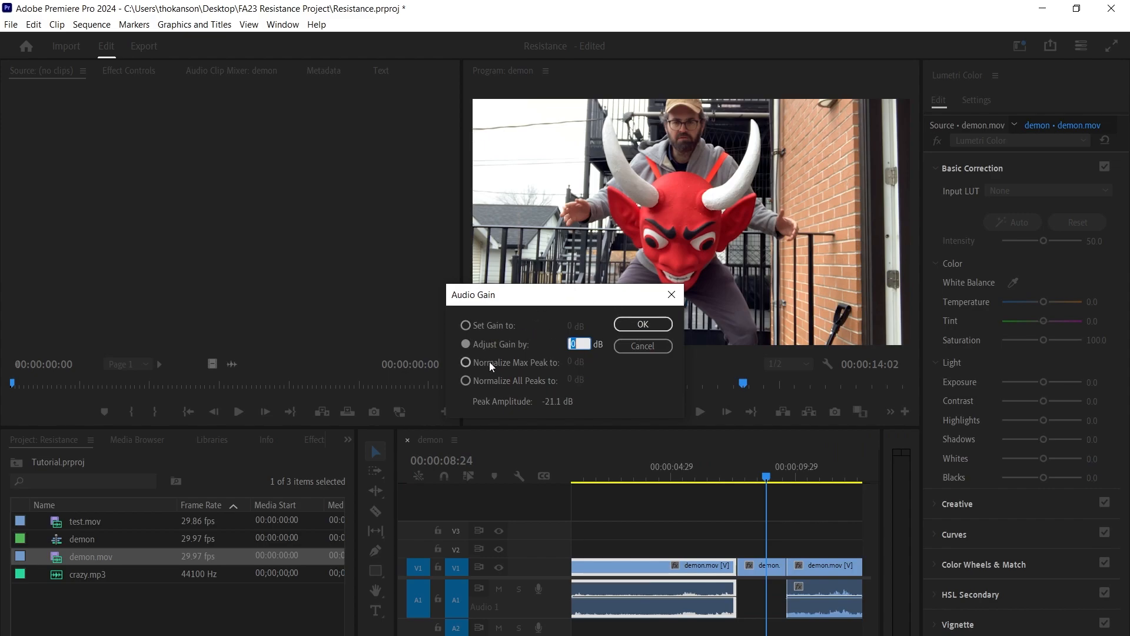
{"action": "left_click", "coordinate": [465, 363]}
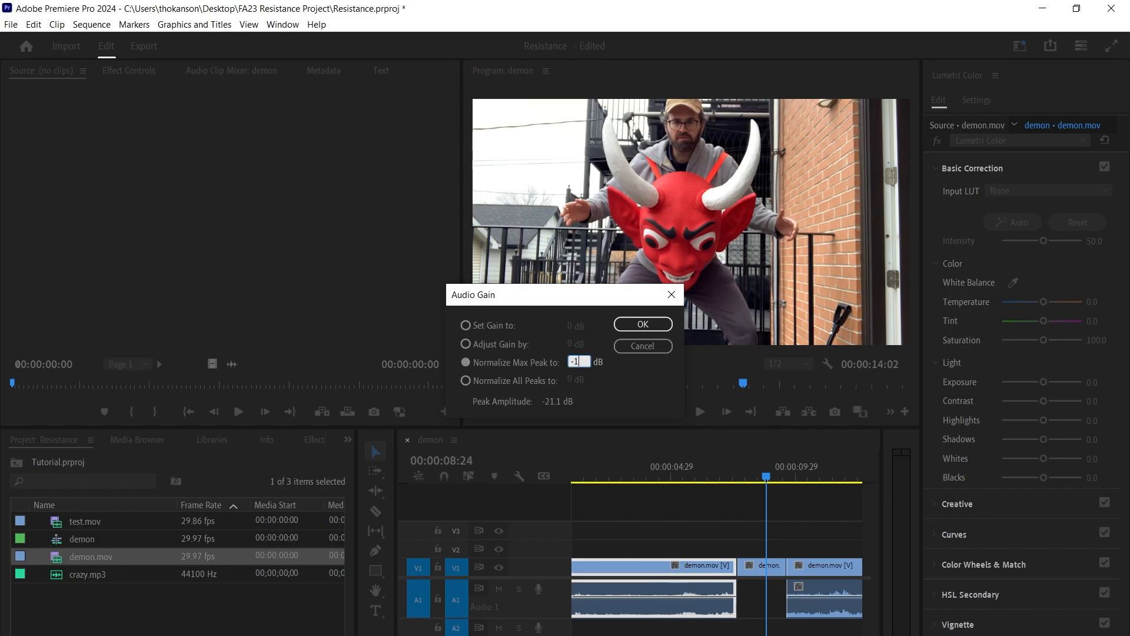
{"action": "left_click", "coordinate": [657, 328]}
Play the sequence from the latter part of the first demon.mov clip through the held frame to check the audio levels
{"action": "left_click_drag", "start_coordinate": [767, 480], "coordinate": [656, 475]}
{"action": "key", "text": "space"}
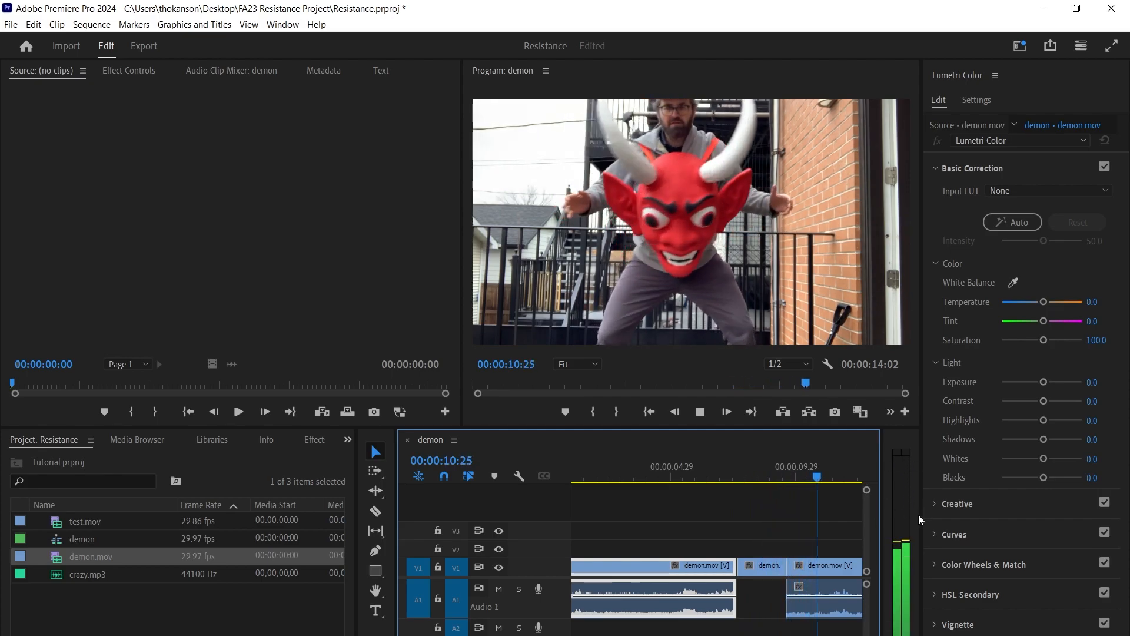
{"action": "key", "text": "space"}
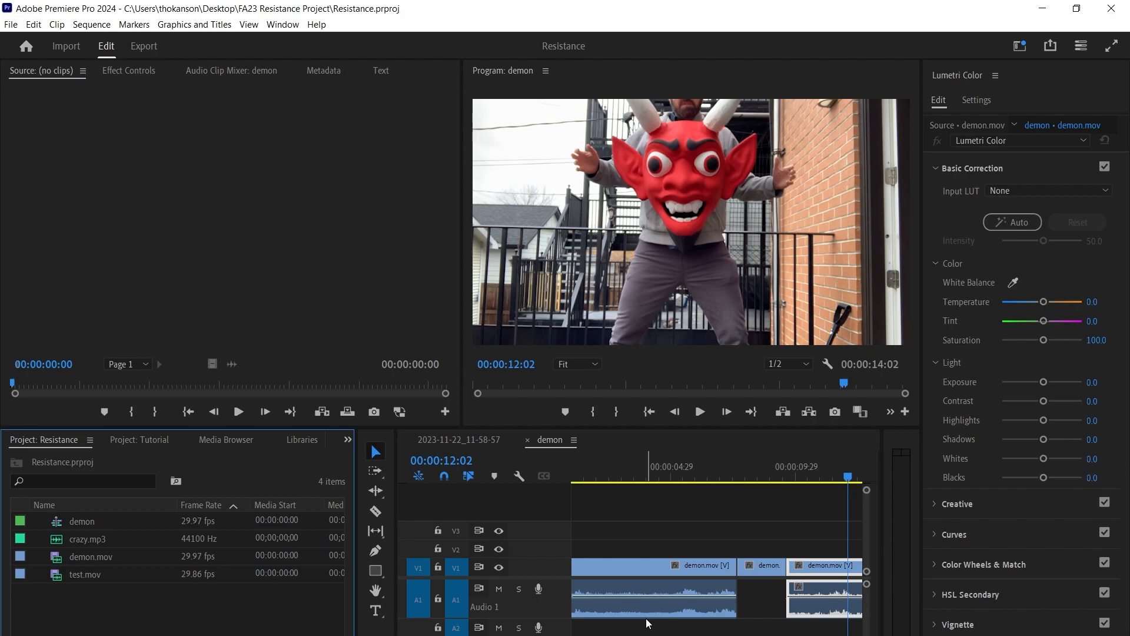
Clear all clips from the demon sequence and place demon.mov on V1 at the start of the timeline
{"action": "left_click", "coordinate": [712, 635]}
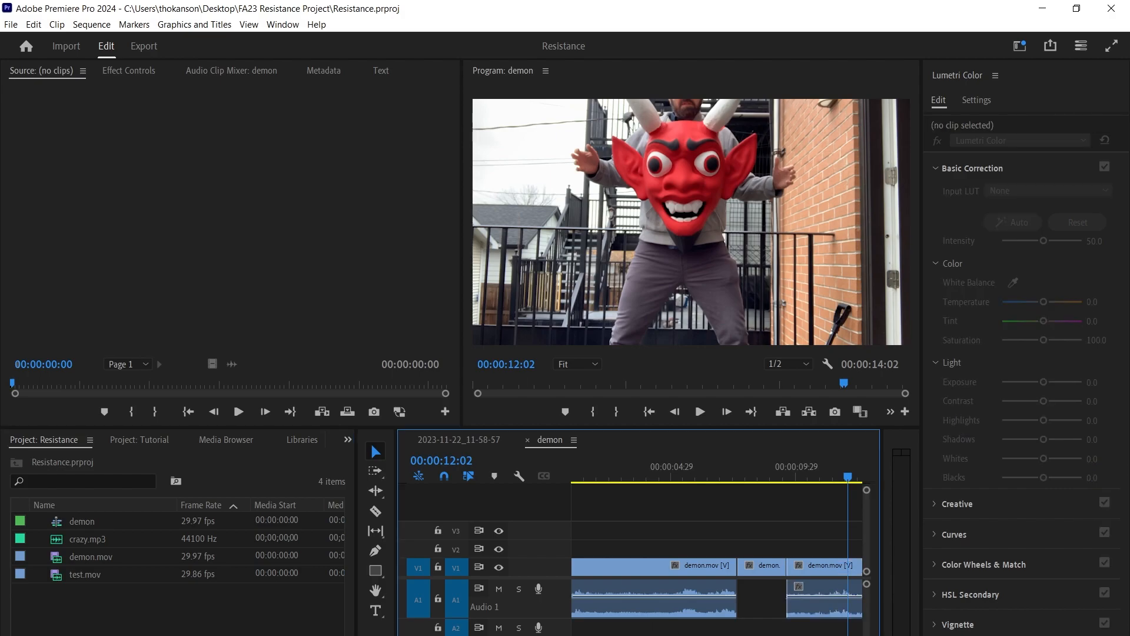
{"action": "key", "text": "ctrl+a"}
{"action": "key", "text": "Delete"}
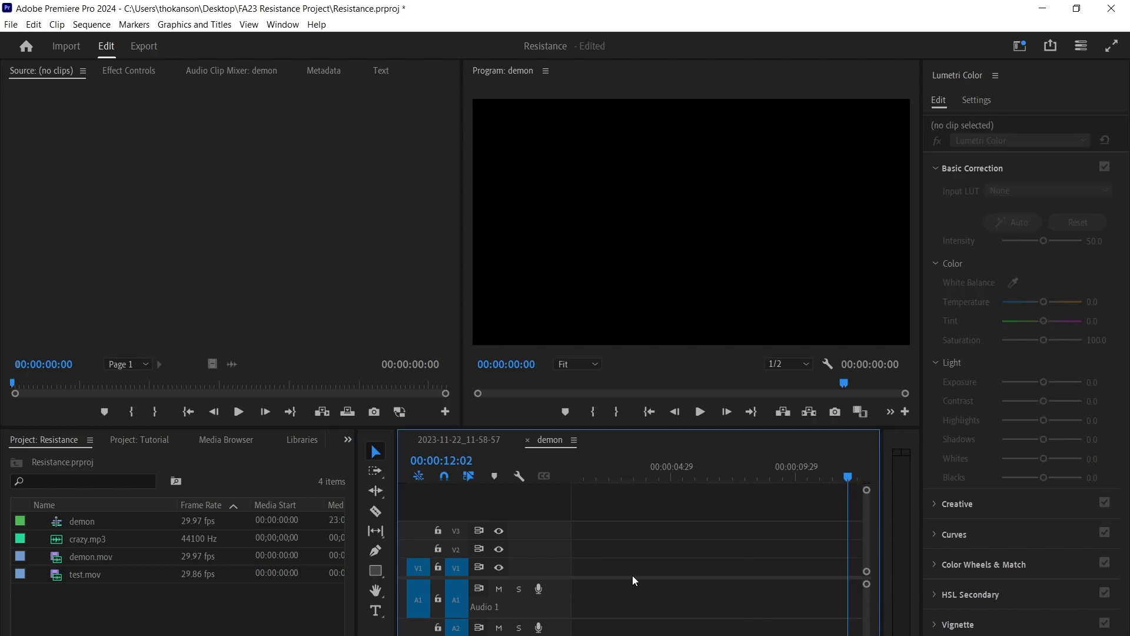
{"action": "left_click_drag", "start_coordinate": [83, 560], "coordinate": [565, 567]}
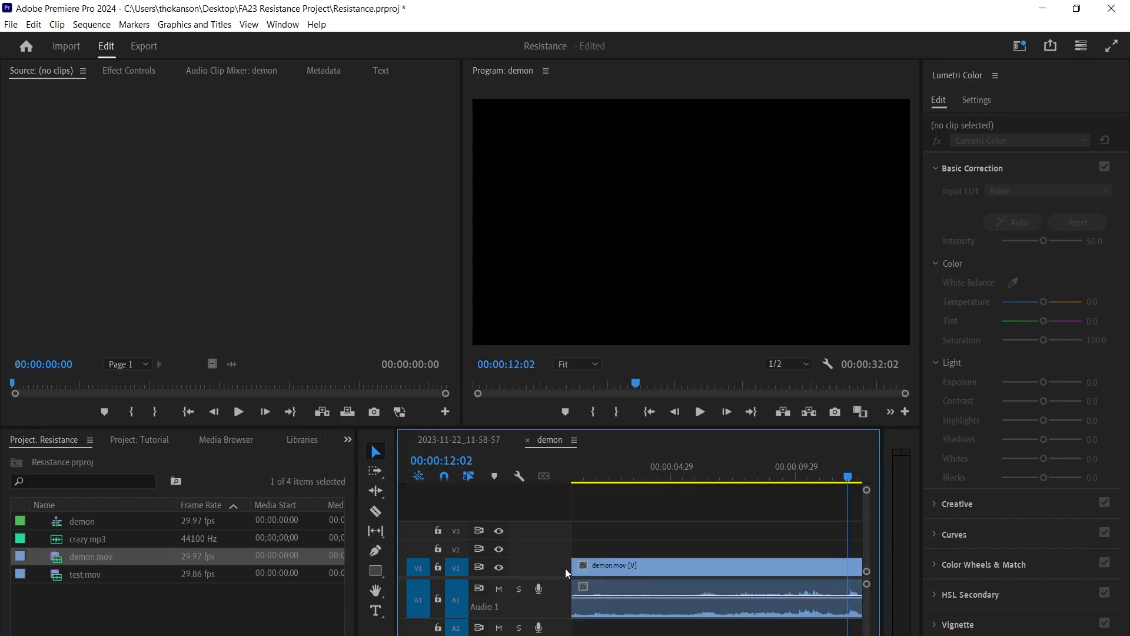
Place test.mov on V2 above demon.mov at the start of the sequence, and move the playhead to 00:00:04:27
{"action": "left_click", "coordinate": [101, 539]}
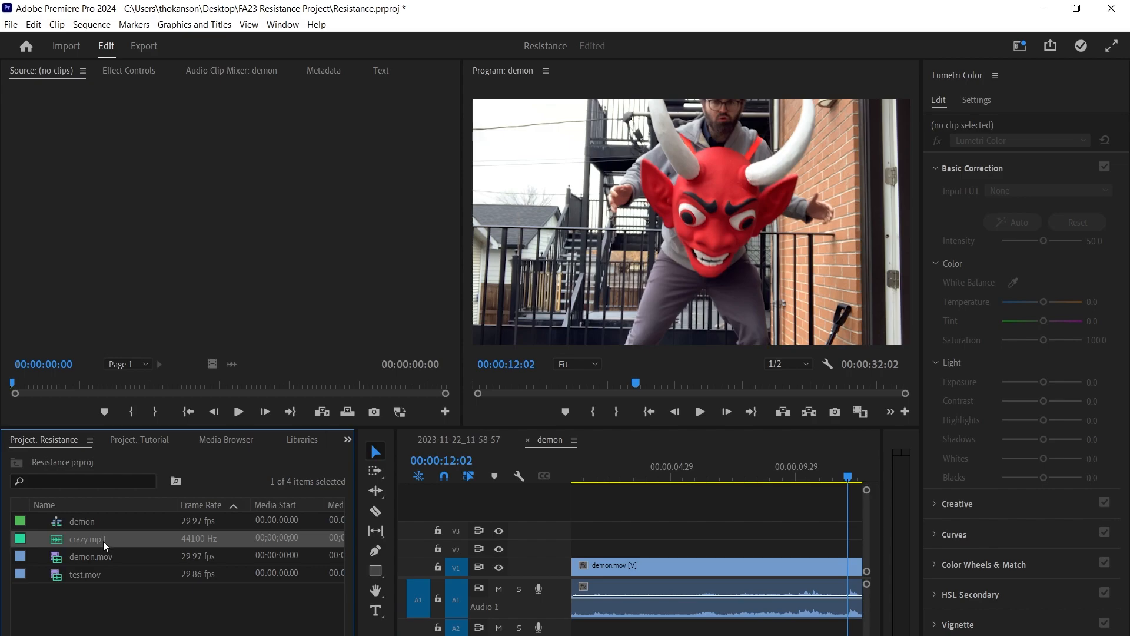
{"action": "left_click", "coordinate": [94, 581]}
{"action": "left_click_drag", "start_coordinate": [84, 574], "coordinate": [708, 550]}
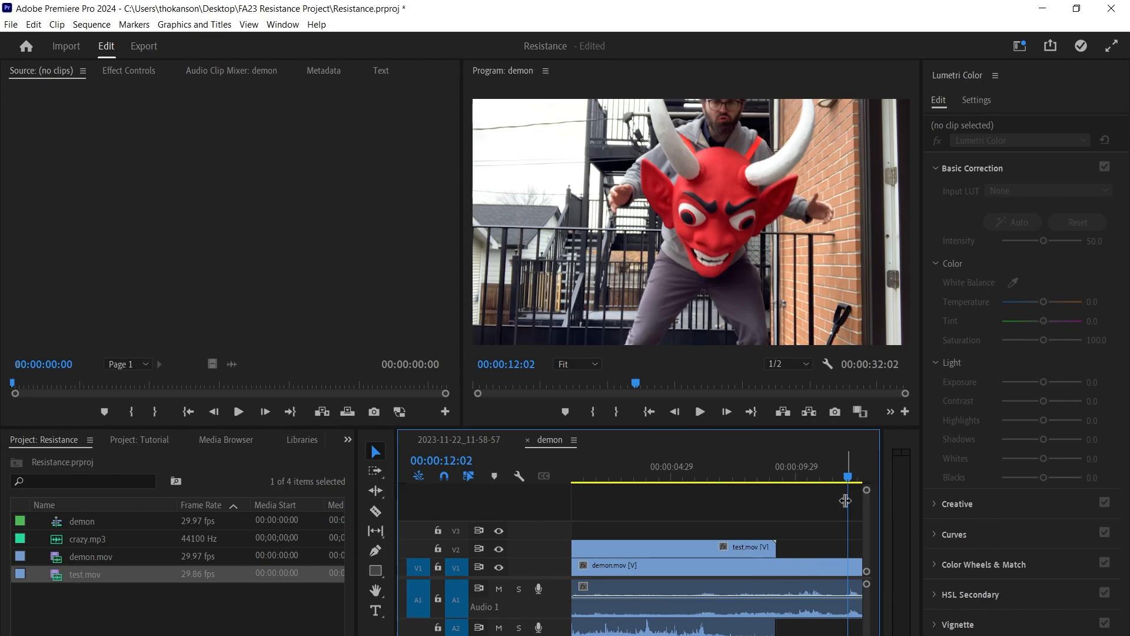
{"action": "left_click_drag", "start_coordinate": [850, 483], "coordinate": [668, 498]}
{"action": "left_click_drag", "start_coordinate": [669, 494], "coordinate": [668, 493]}
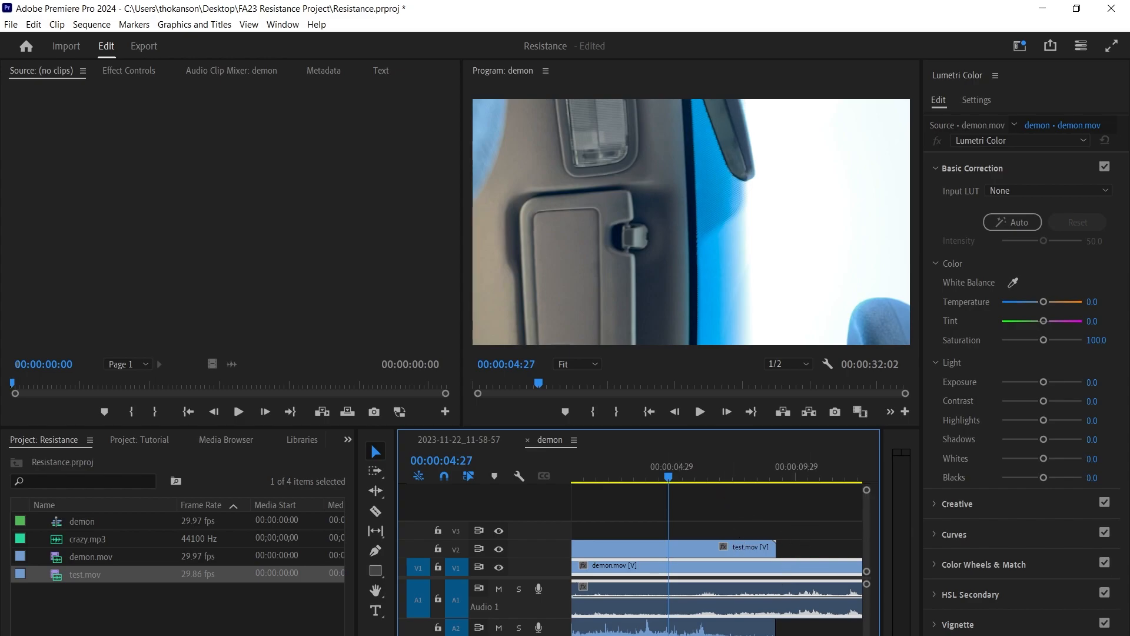
Unlink the audio of demon.mov and test.mov from their video and delete both audio clips
{"action": "right_click", "coordinate": [638, 610]}
{"action": "left_click", "coordinate": [670, 246]}
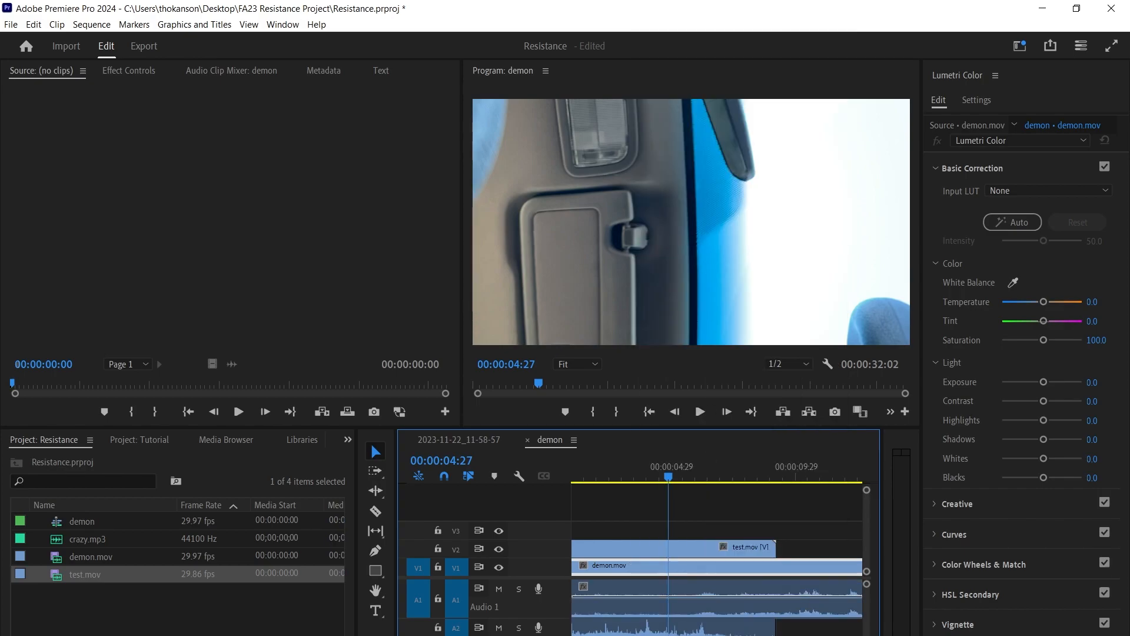
{"action": "left_click", "coordinate": [648, 631]}
{"action": "right_click", "coordinate": [647, 631]}
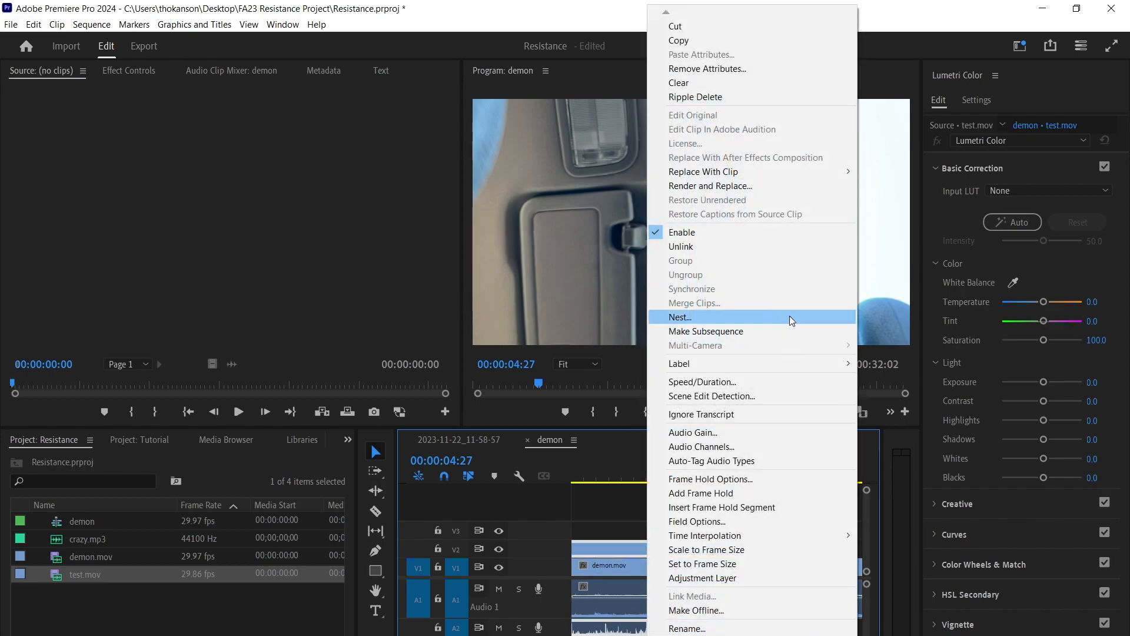
{"action": "left_click", "coordinate": [736, 247]}
{"action": "left_click", "coordinate": [764, 630]}
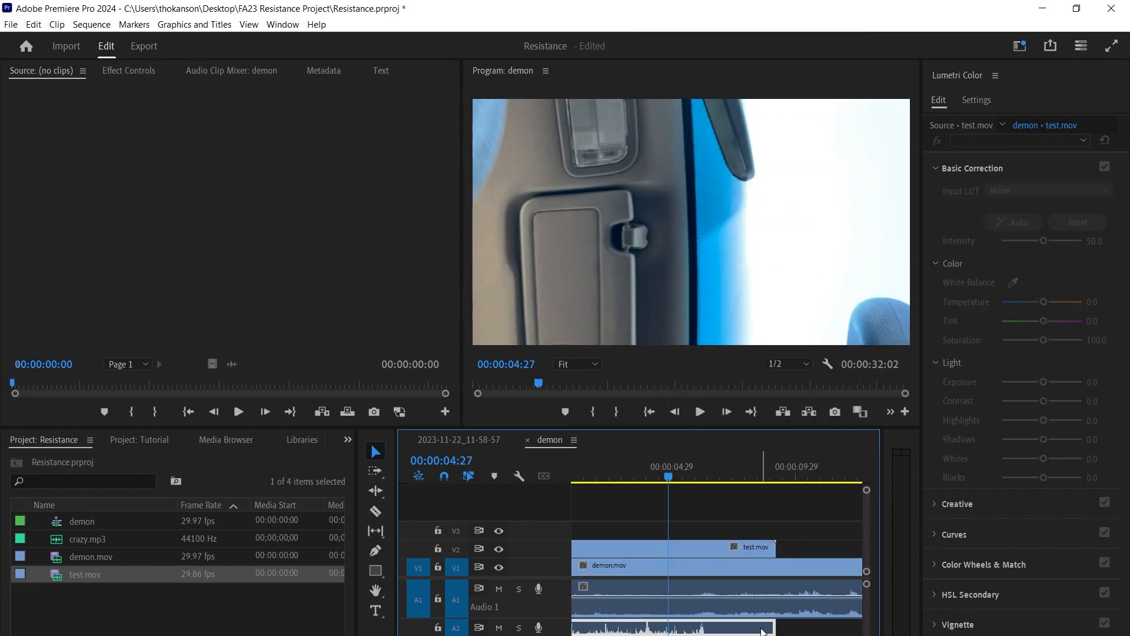
{"action": "key", "text": "Delete"}
{"action": "left_click", "coordinate": [754, 614]}
{"action": "key", "text": "Delete"}
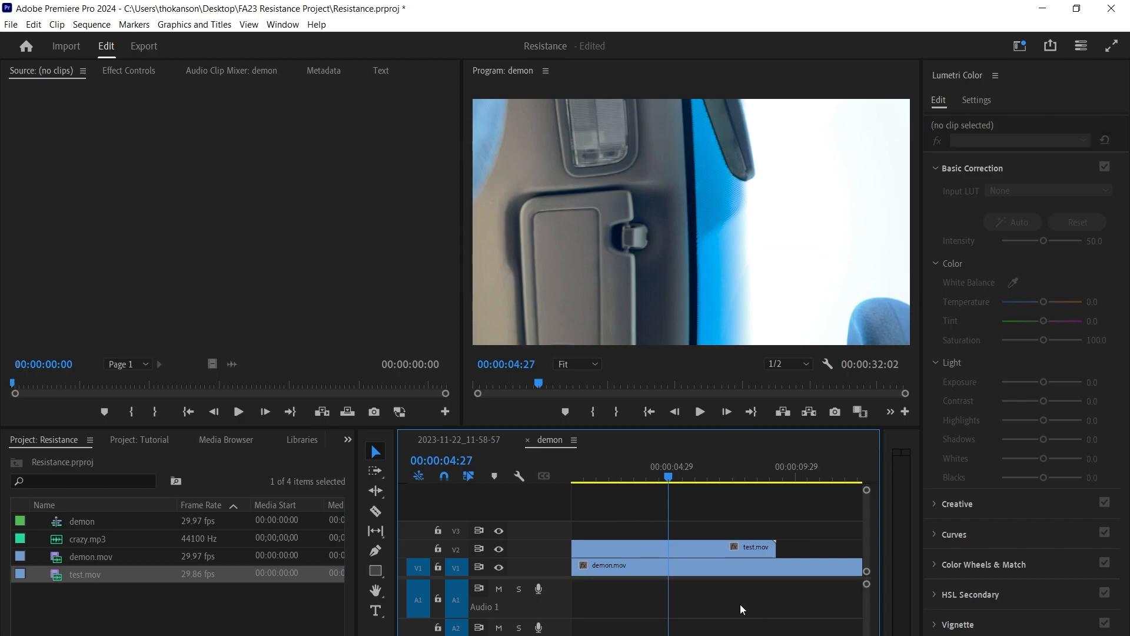
Cut demon.mov at the end of test.mov and delete the excess part after the cut
{"action": "left_click", "coordinate": [785, 568]}
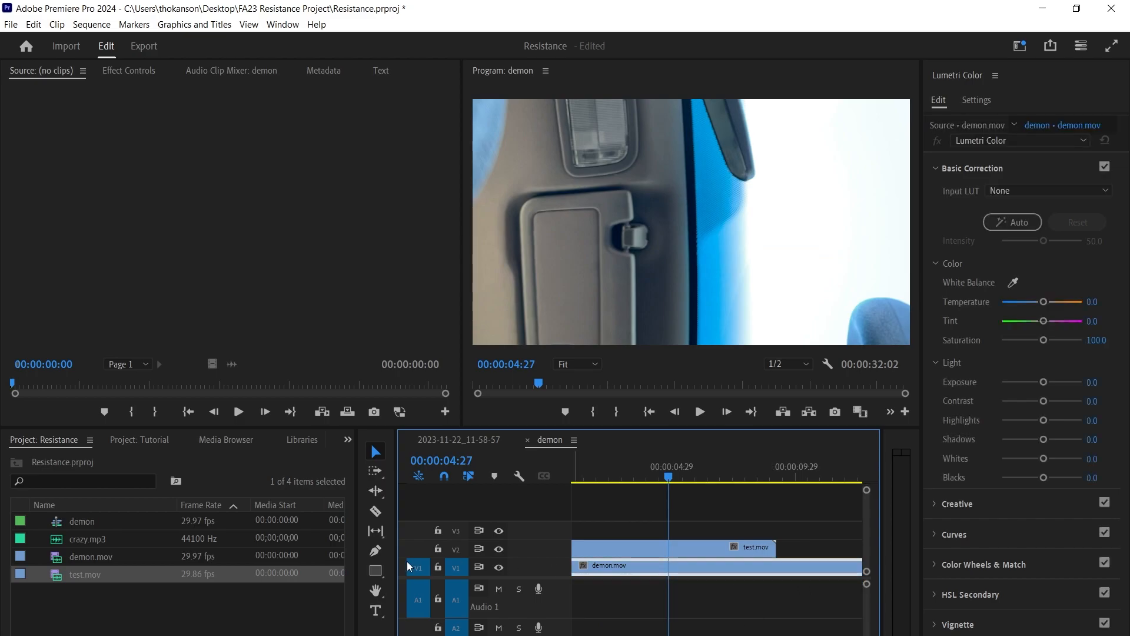
{"action": "left_click", "coordinate": [375, 511]}
{"action": "left_click", "coordinate": [777, 569]}
{"action": "key", "text": "v"}
{"action": "left_click", "coordinate": [812, 570]}
{"action": "key", "text": "Delete"}
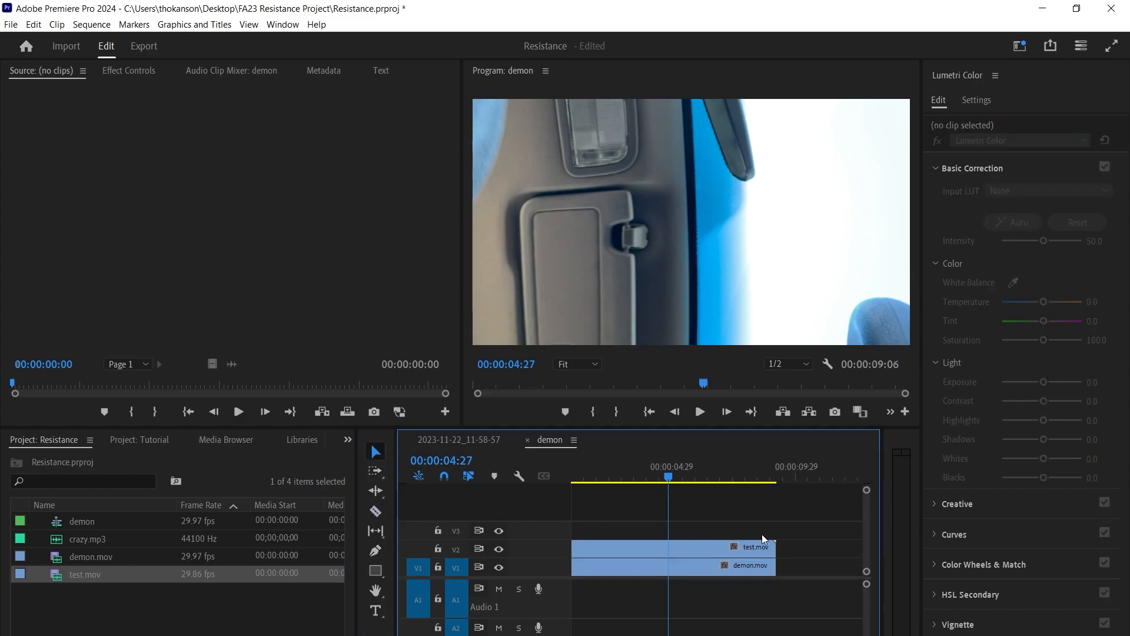
Open the test.mov clip from V2 in the source monitor and move the sequence playhead to 00:00:03:25
{"action": "left_click_drag", "start_coordinate": [668, 474], "coordinate": [631, 508]}
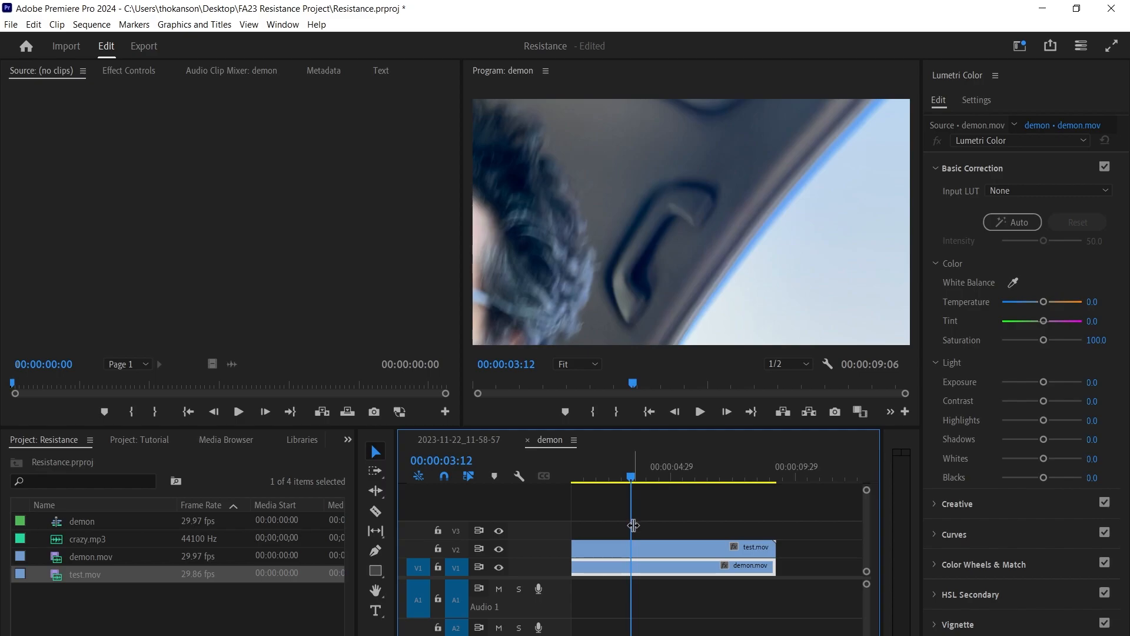
{"action": "left_click", "coordinate": [699, 595]}
{"action": "left_click", "coordinate": [671, 554]}
{"action": "left_click", "coordinate": [669, 572]}
{"action": "left_click", "coordinate": [668, 551]}
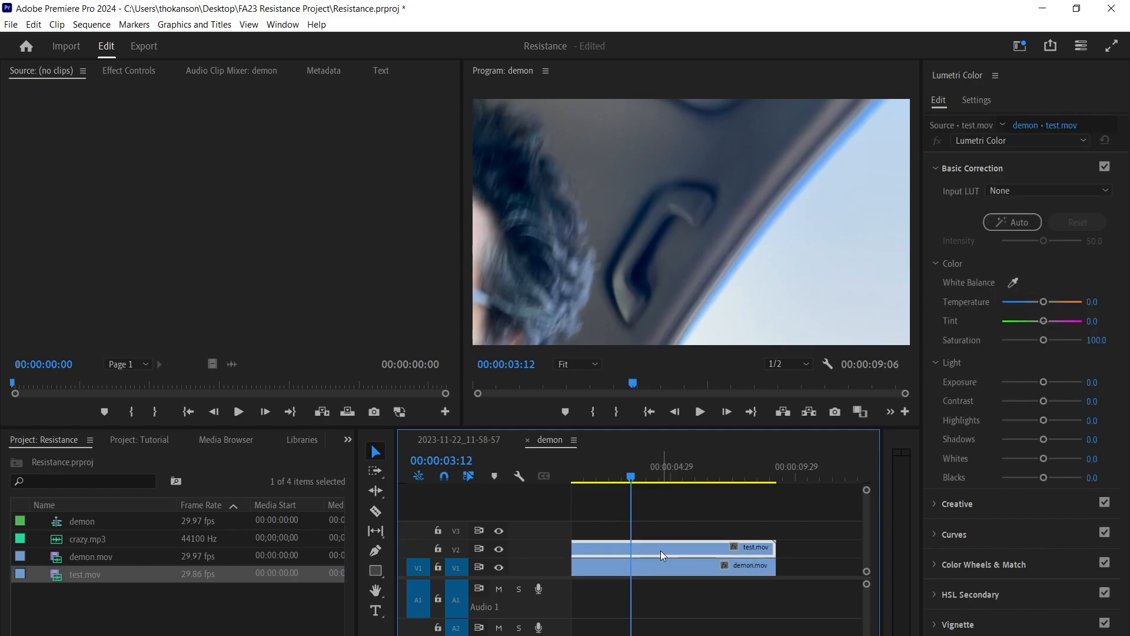
{"action": "double_click", "coordinate": [670, 546]}
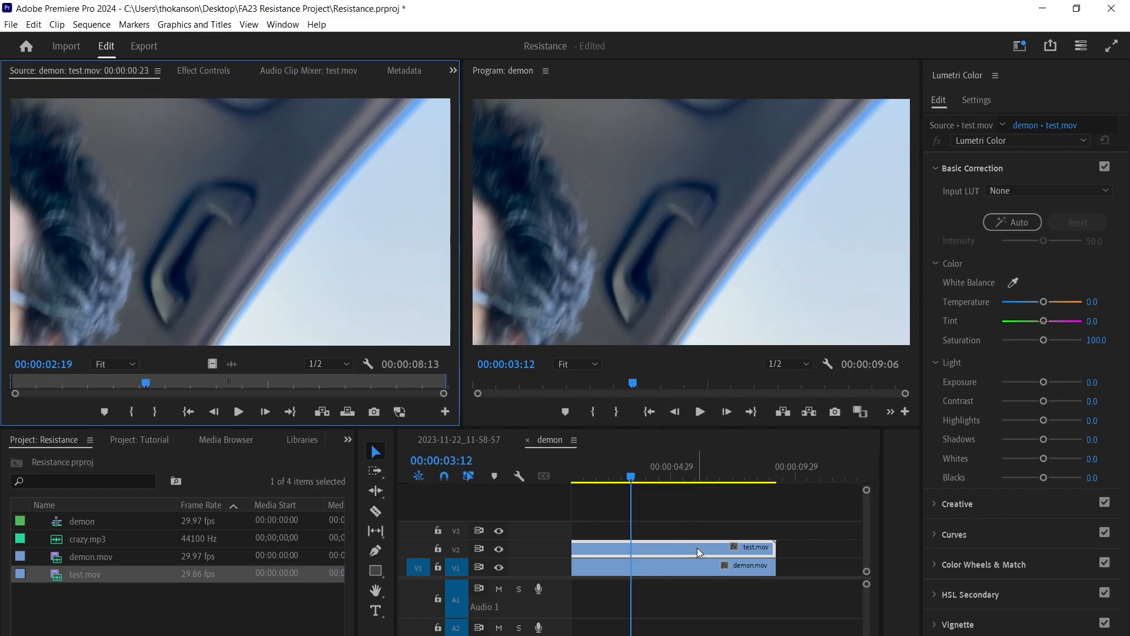
{"action": "mouse_move", "coordinate": [633, 480]}
{"action": "left_mouse_down"}
{"action": "mouse_move", "coordinate": [661, 478]}
{"action": "mouse_move", "coordinate": [641, 478]}
{"action": "left_mouse_up"}
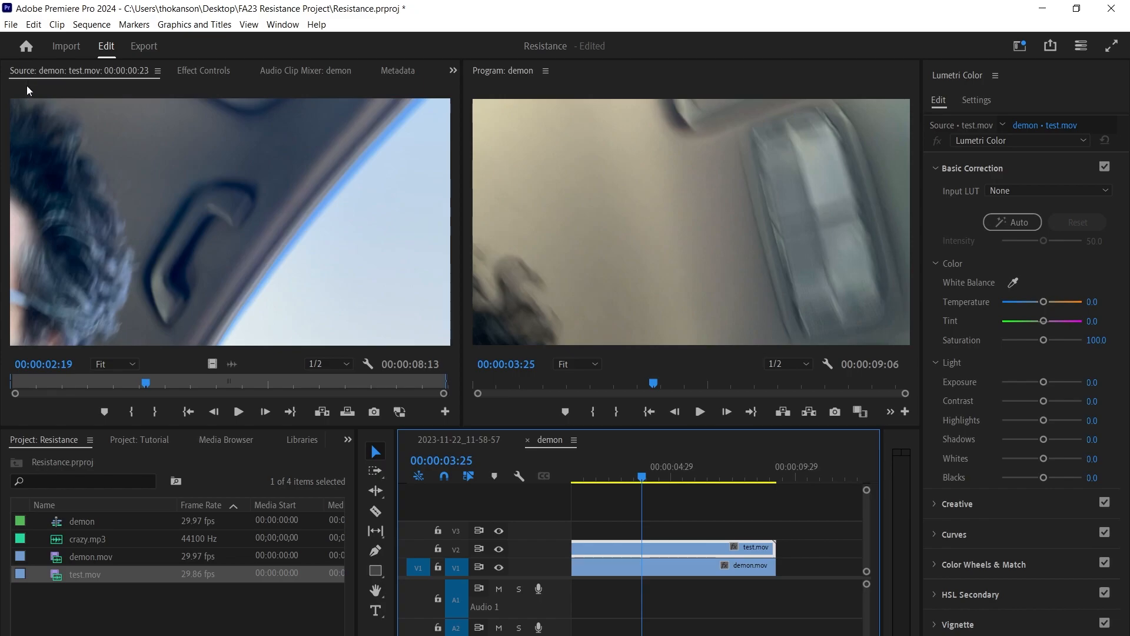
Scale test.mov to 37 and set its position to 1435, 752 as a picture-in-picture over demon.mov
{"action": "left_click", "coordinate": [209, 72]}
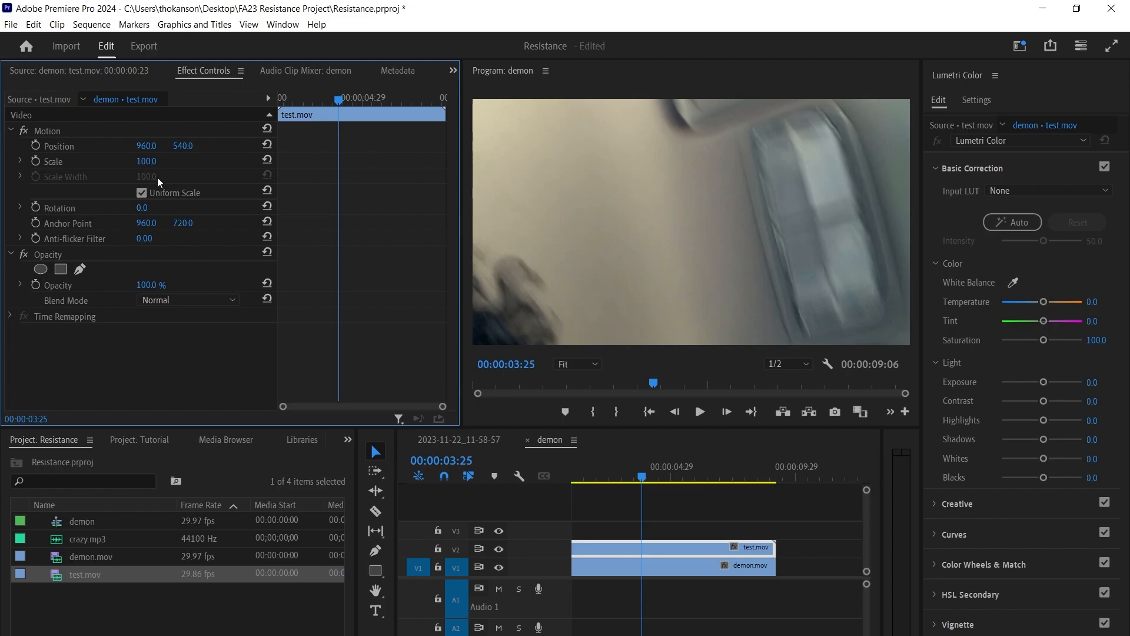
{"action": "left_click_drag", "start_coordinate": [153, 166], "coordinate": [116, 167]}
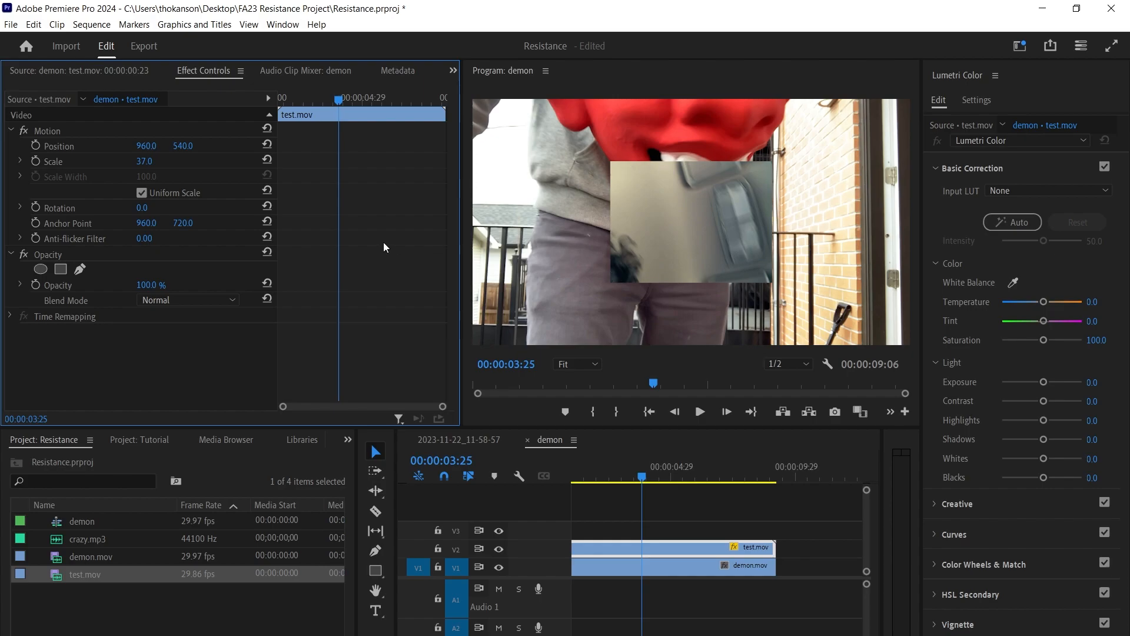
{"action": "left_click_drag", "start_coordinate": [147, 146], "coordinate": [221, 146]}
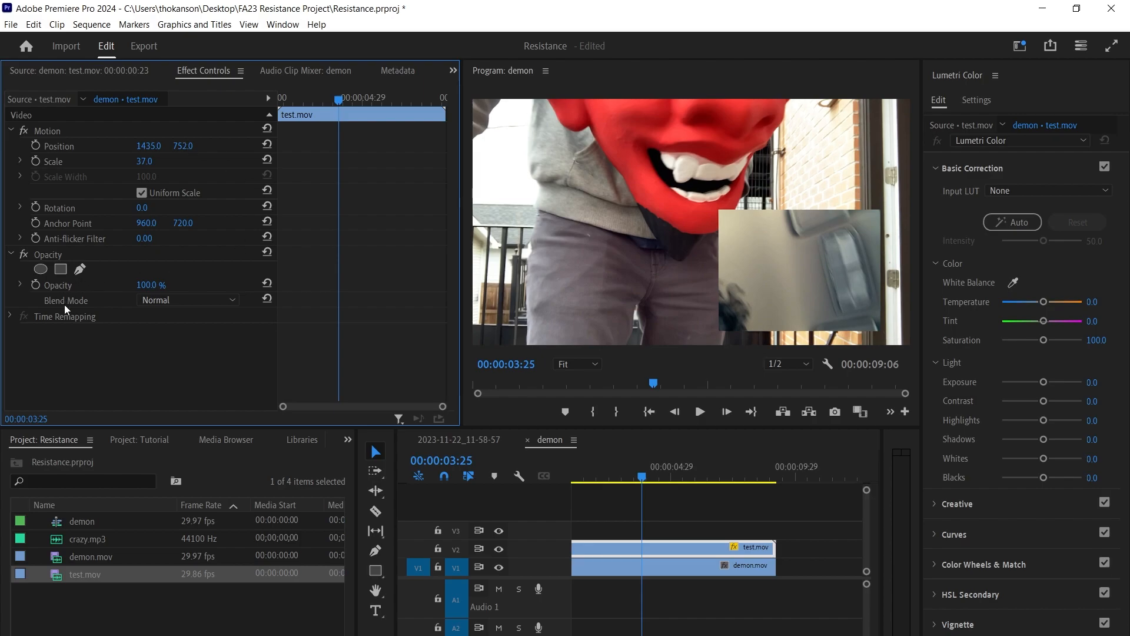
Set the test.mov overlay's rotation to 0 and its opacity to 85%
{"action": "mouse_move", "coordinate": [144, 210]}
{"action": "left_mouse_down"}
{"action": "mouse_move", "coordinate": [112, 209]}
{"action": "mouse_move", "coordinate": [148, 209]}
{"action": "left_mouse_up"}
{"action": "left_click", "coordinate": [144, 208]}
{"action": "type", "text": "0"}
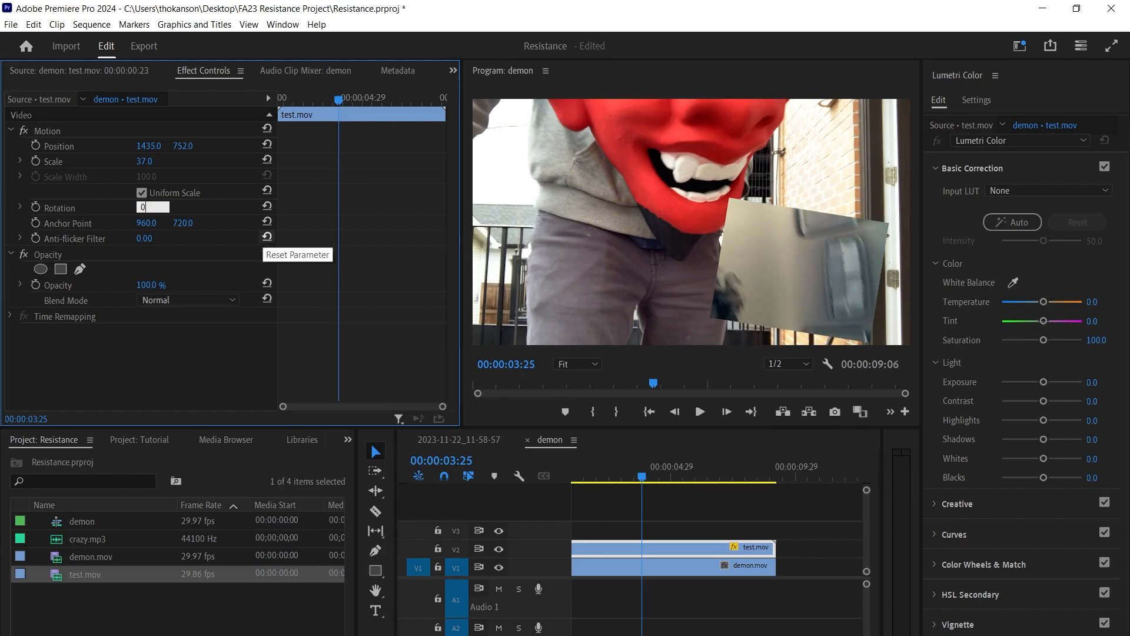
{"action": "key", "text": "Return"}
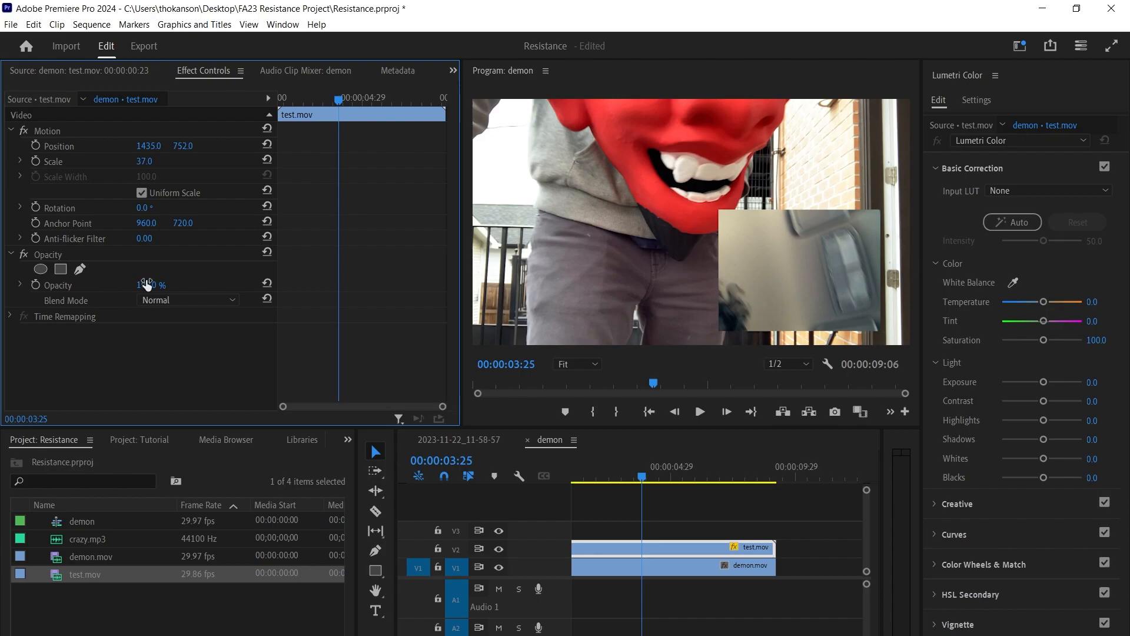
{"action": "mouse_move", "coordinate": [160, 292]}
{"action": "left_mouse_down"}
{"action": "mouse_move", "coordinate": [131, 293]}
{"action": "mouse_move", "coordinate": [152, 293]}
{"action": "left_mouse_up"}
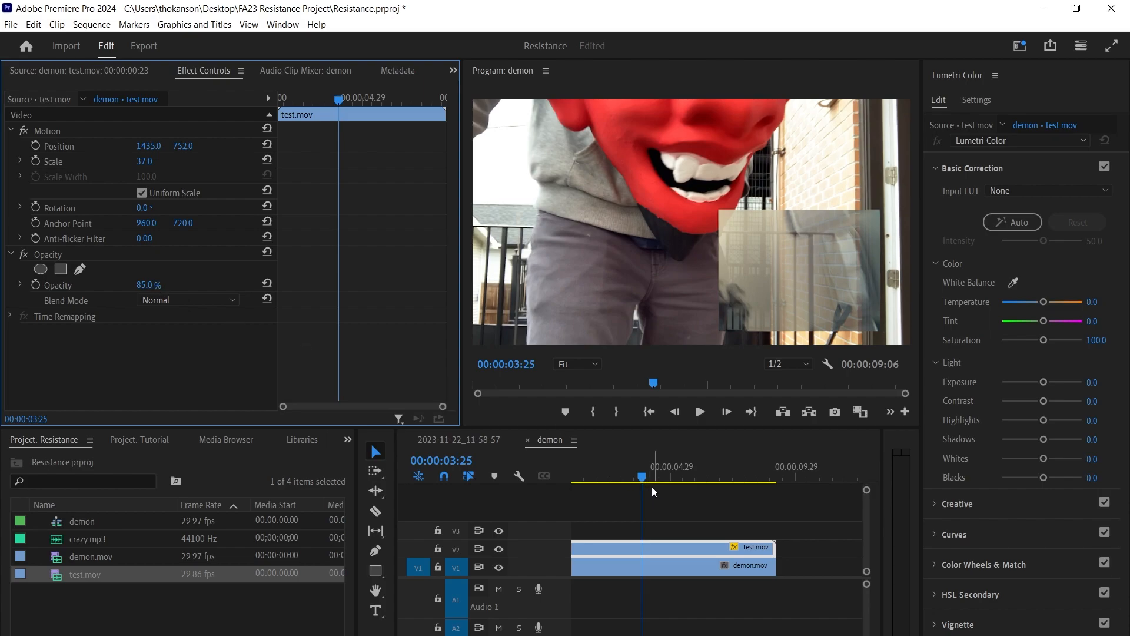
Move both clips together to the start of the sequence and play it to check the overlay
{"action": "left_click_drag", "start_coordinate": [643, 477], "coordinate": [564, 495]}
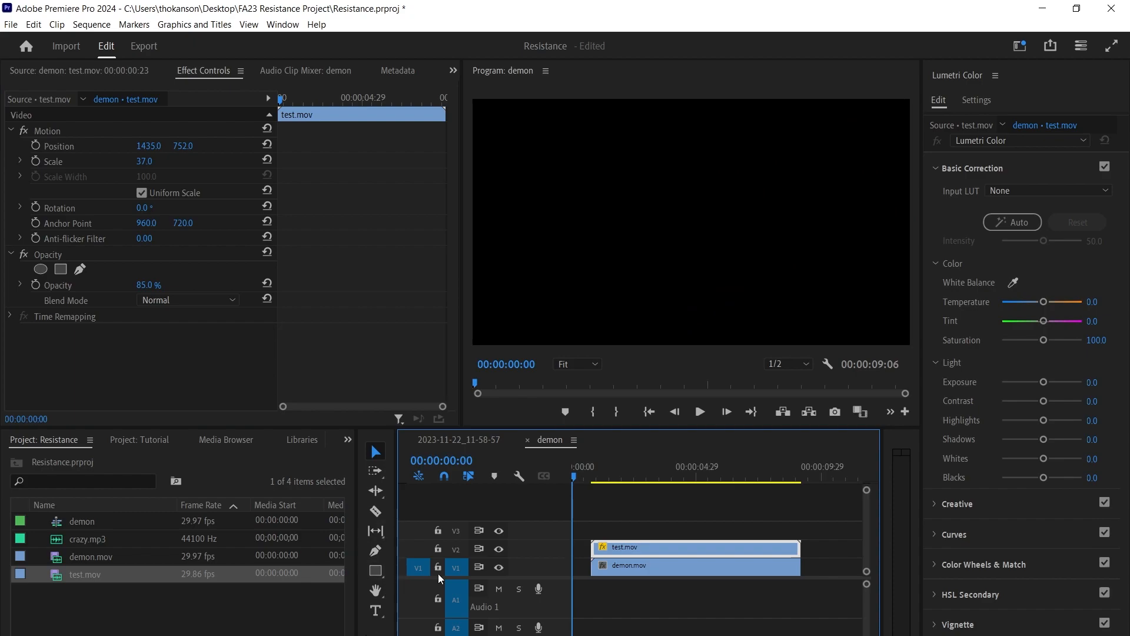
{"action": "left_click_drag", "start_coordinate": [687, 594], "coordinate": [584, 541]}
{"action": "key", "text": "space"}
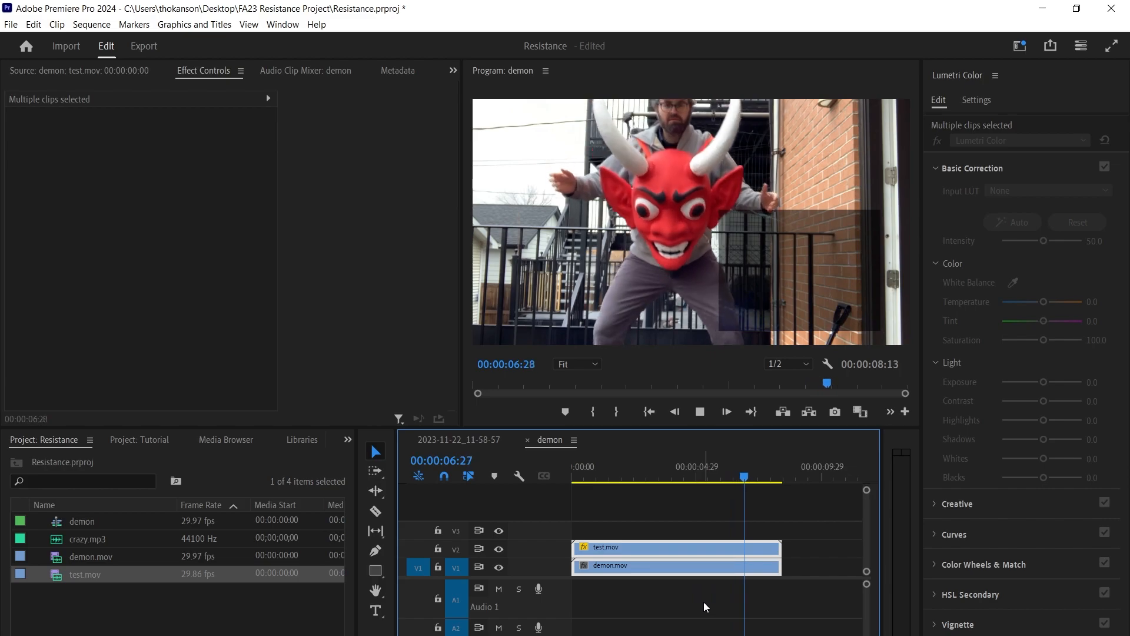
{"action": "key", "text": "space"}
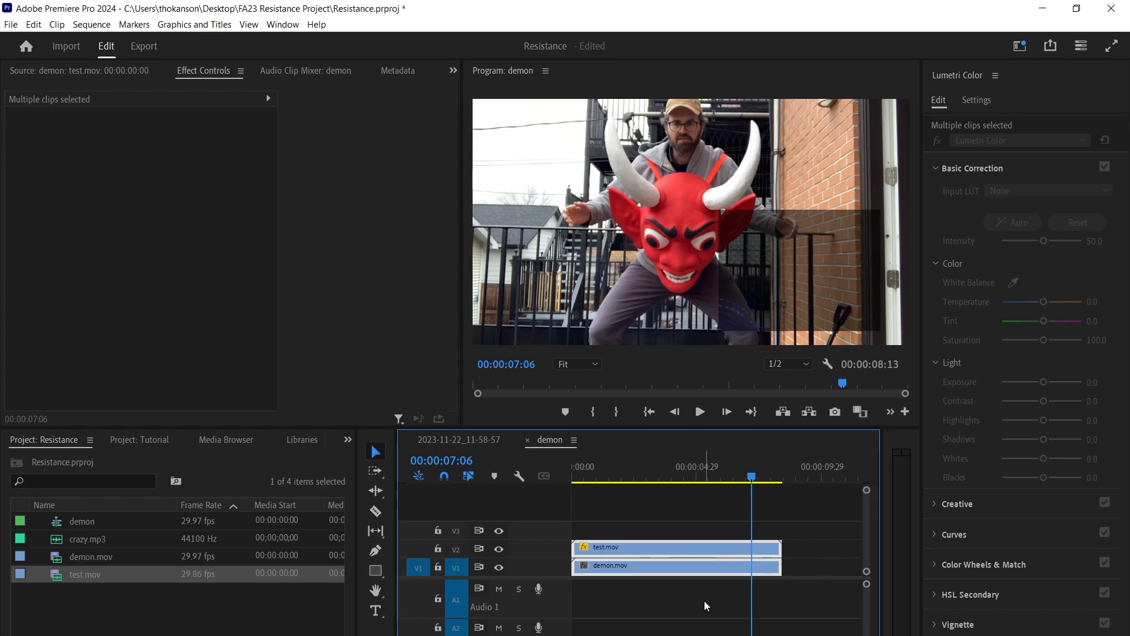
Show the effect settings of the test.mov overlay and return the playhead to the start of the sequence
{"action": "left_click", "coordinate": [637, 631]}
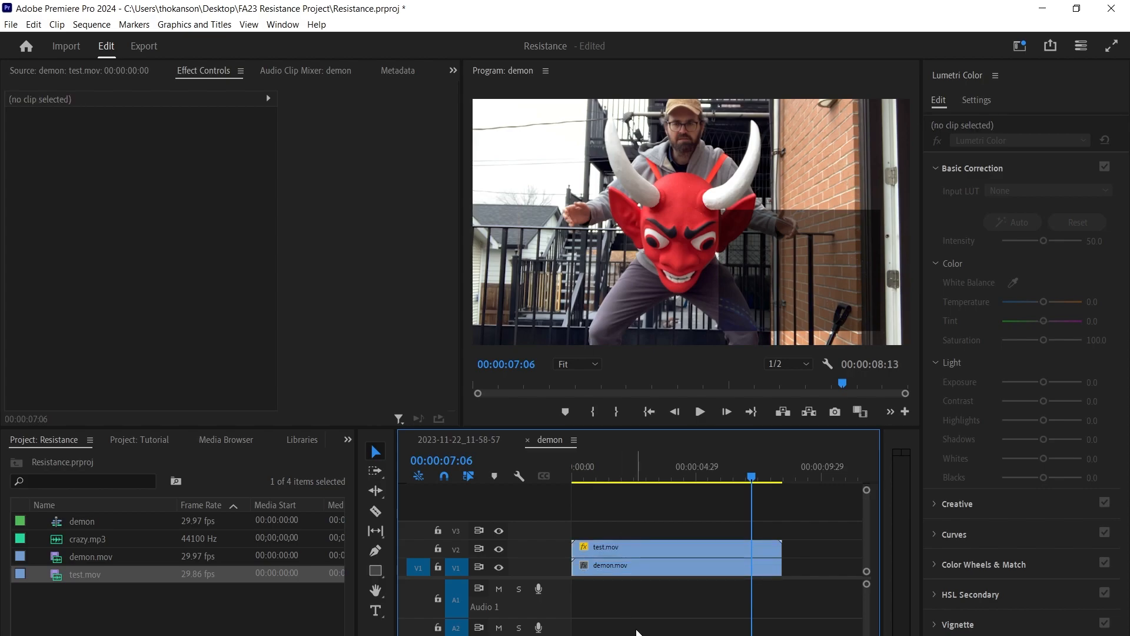
{"action": "double_click", "coordinate": [661, 548]}
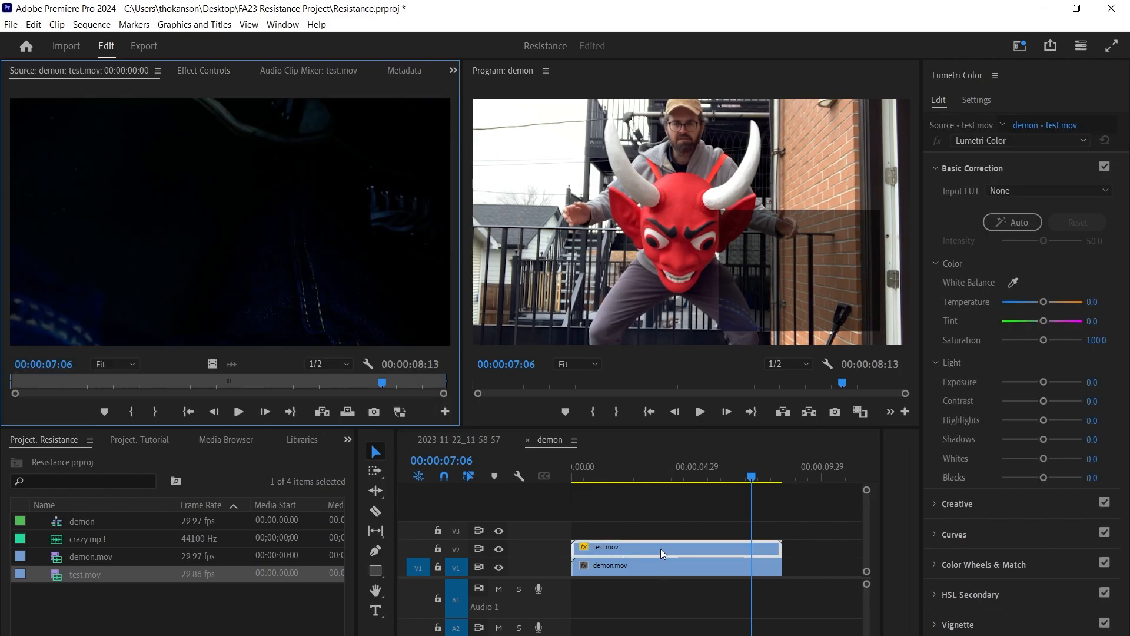
{"action": "left_click", "coordinate": [204, 72]}
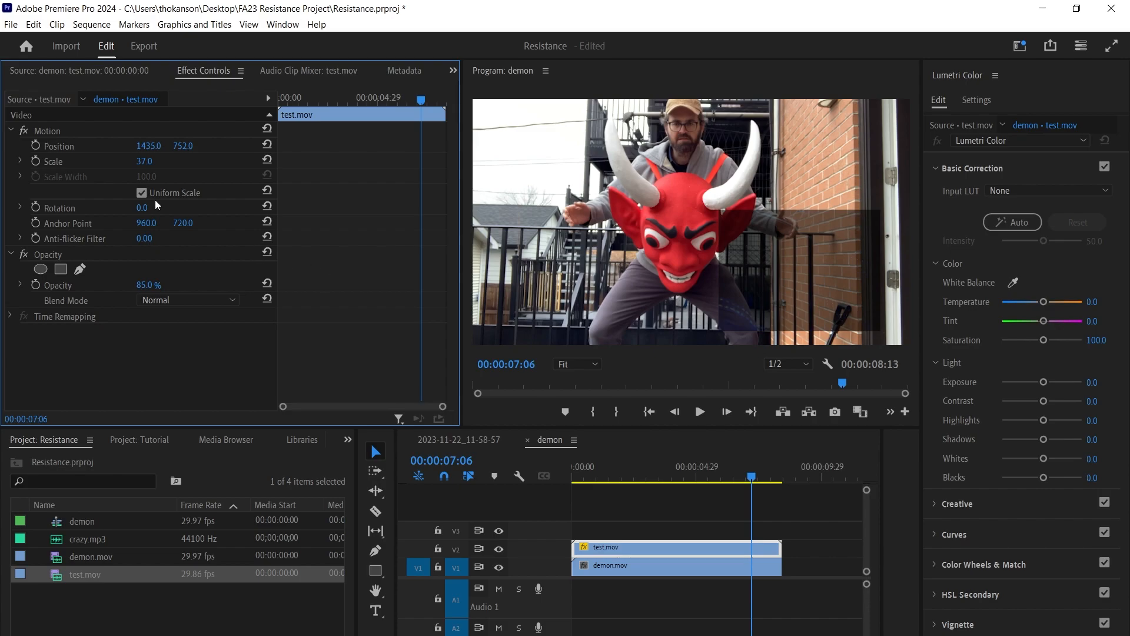
{"action": "left_click_drag", "start_coordinate": [141, 165], "coordinate": [236, 169]}
{"action": "left_click", "coordinate": [751, 479]}
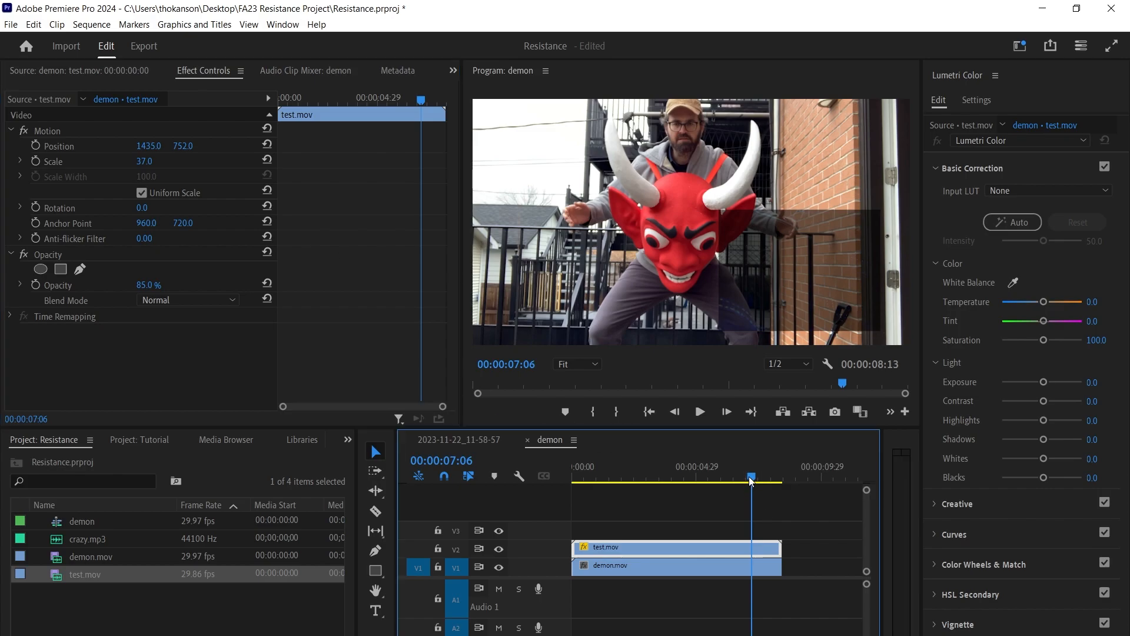
{"action": "key", "text": "Home"}
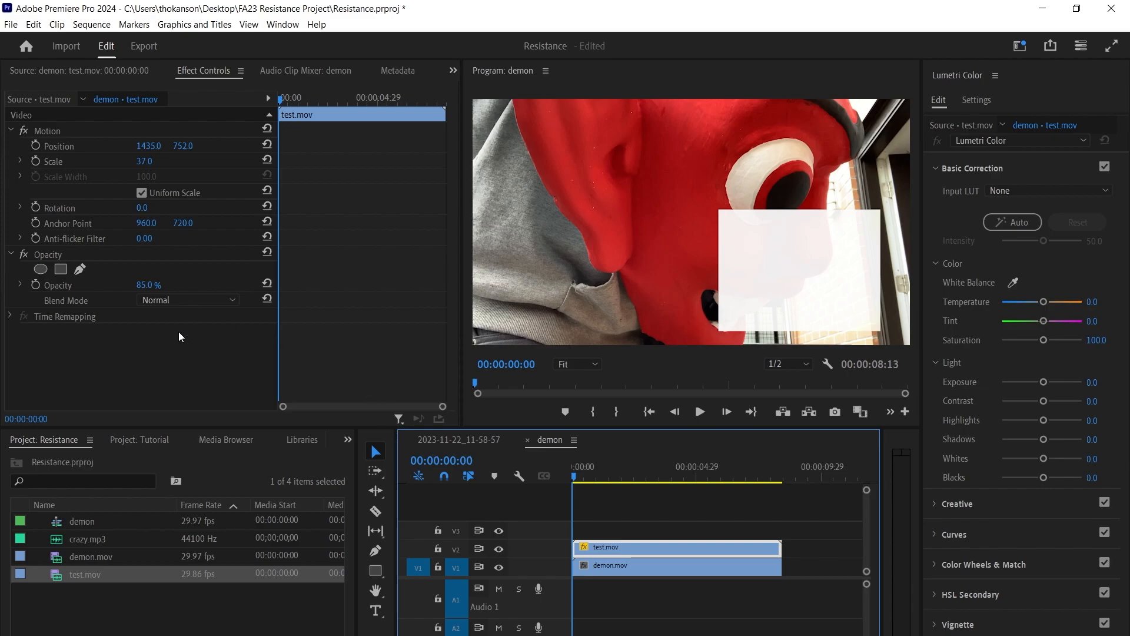
Set the test.mov overlay's scale to 100 and reset its position to the default 960, 540
{"action": "left_click", "coordinate": [145, 161]}
{"action": "type", "text": "100"}
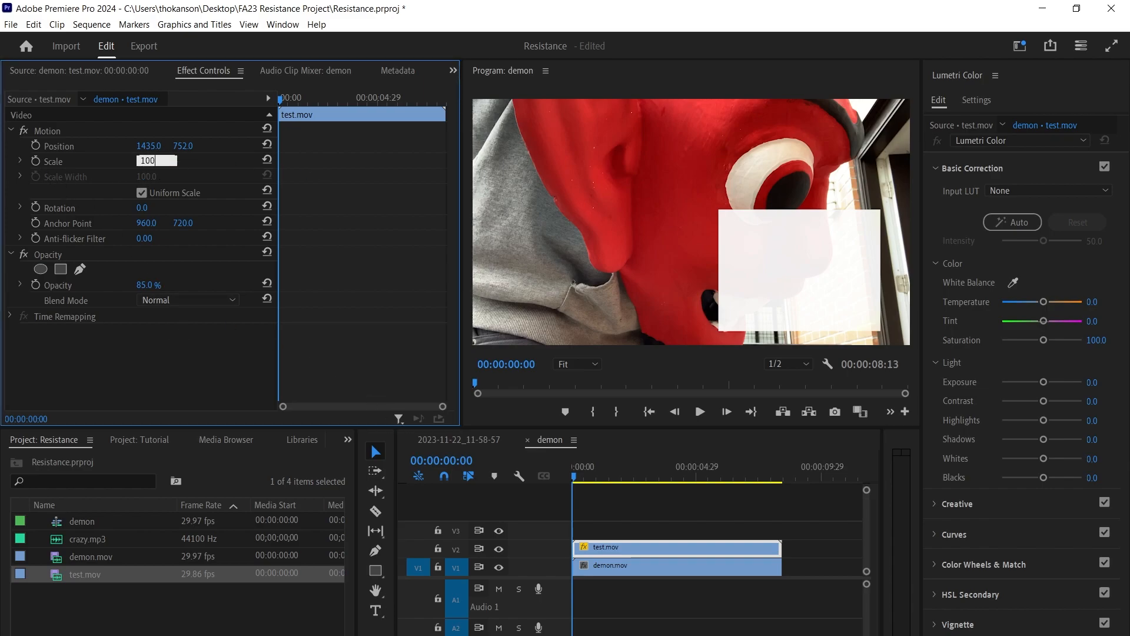
{"action": "key", "text": "Return"}
{"action": "left_click", "coordinate": [146, 146]}
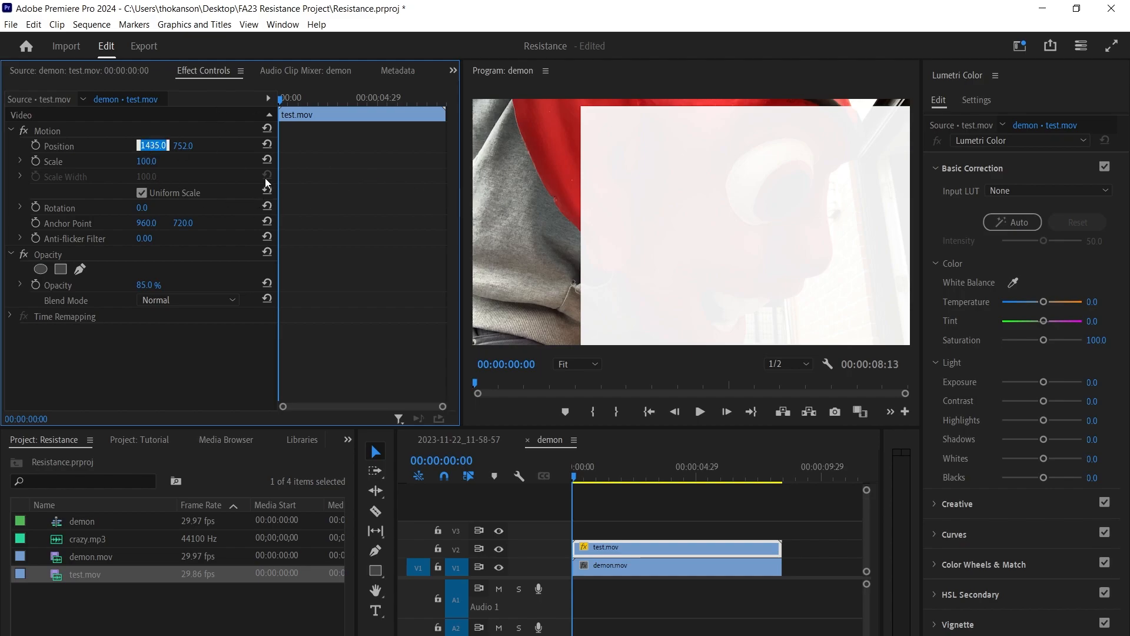
{"action": "left_click", "coordinate": [268, 144]}
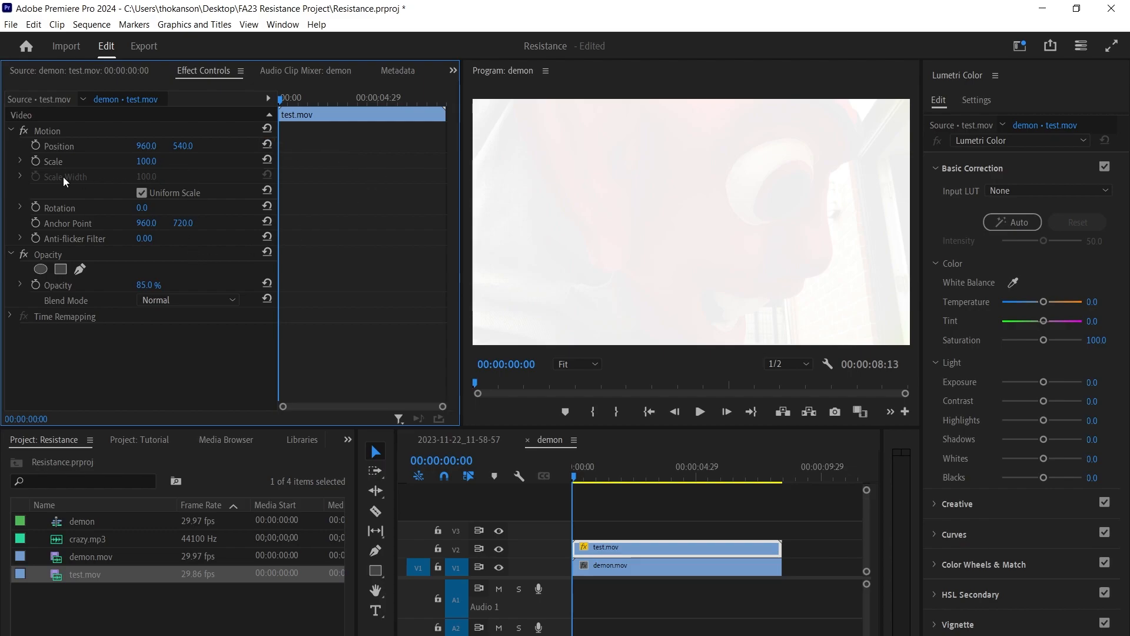
Animate the scale of test.mov with keyframes from 100 at the start of the clip to 0 at its end
{"action": "left_click", "coordinate": [35, 161]}
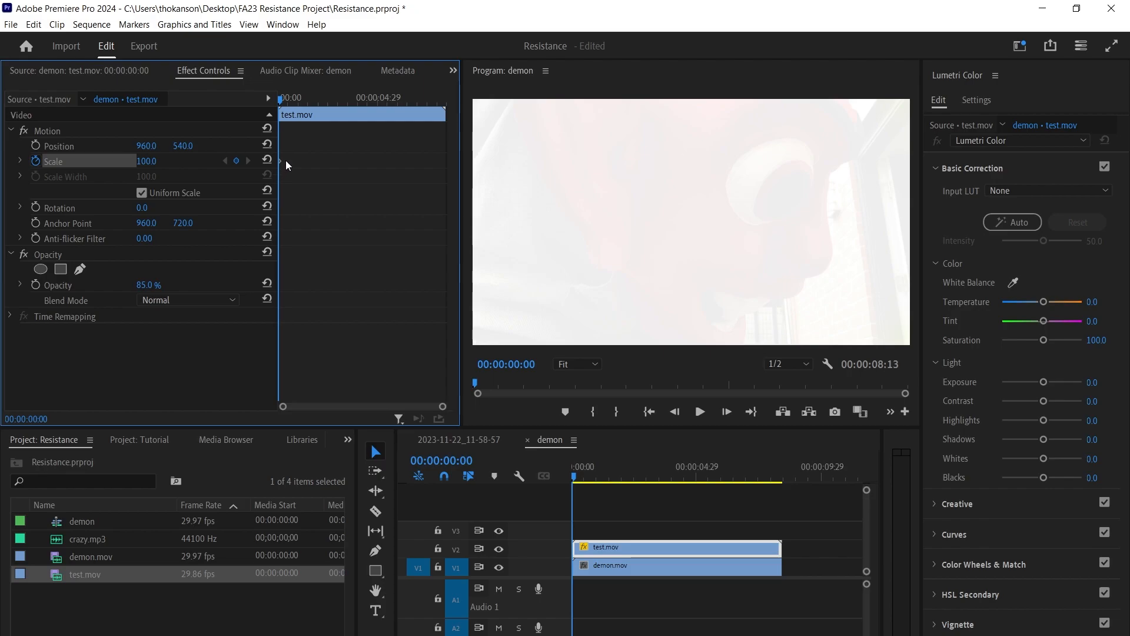
{"action": "left_click", "coordinate": [656, 471]}
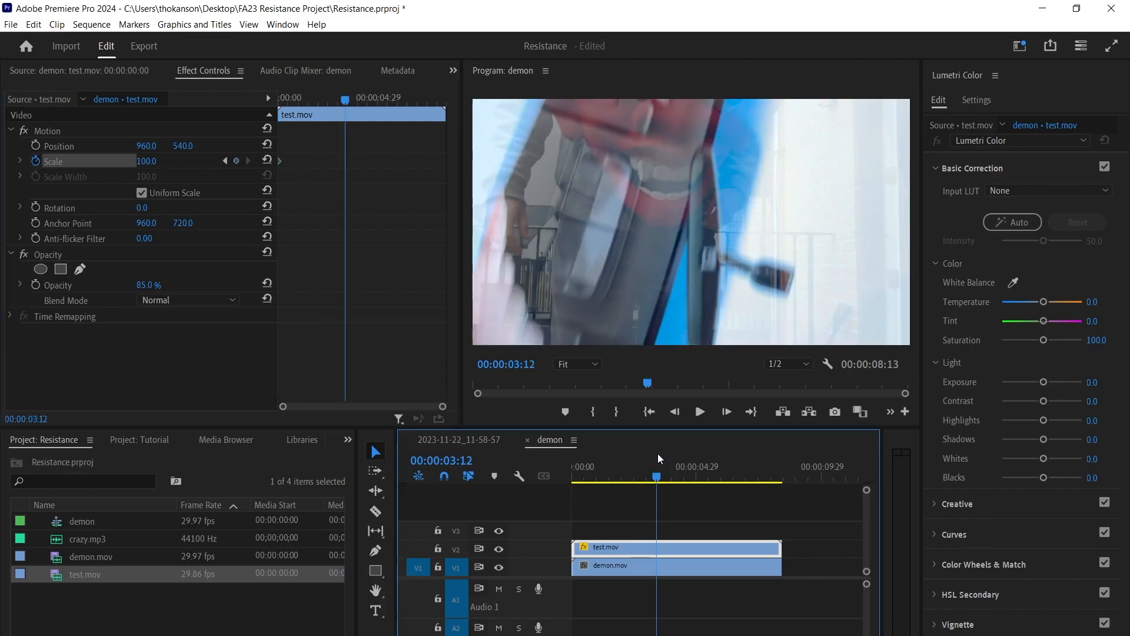
{"action": "key", "text": "End"}
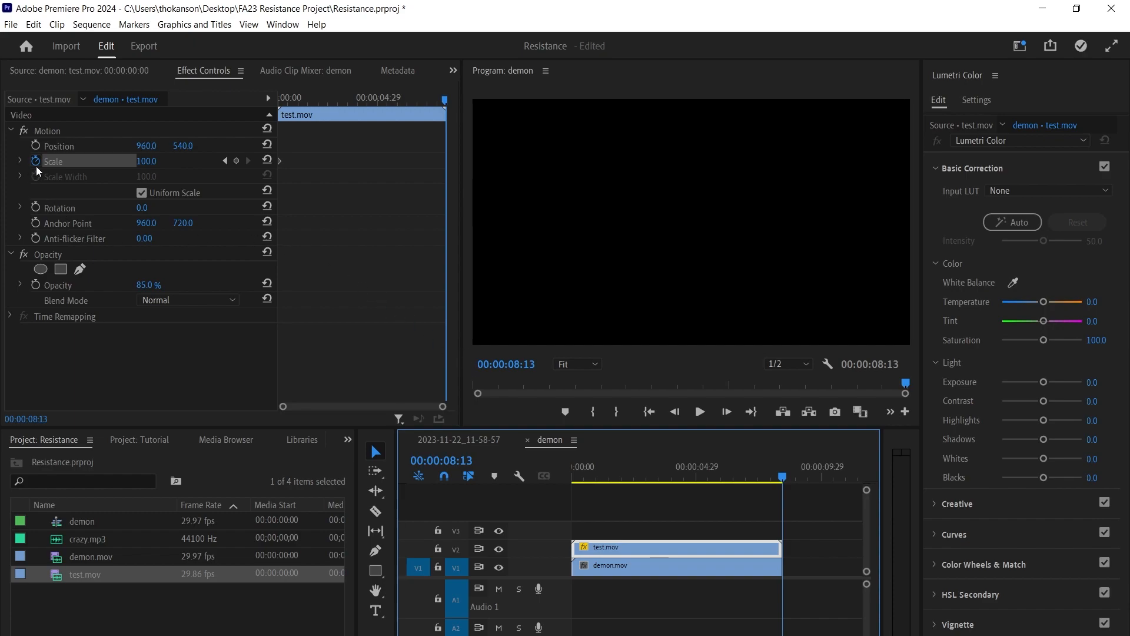
{"action": "left_click", "coordinate": [236, 161]}
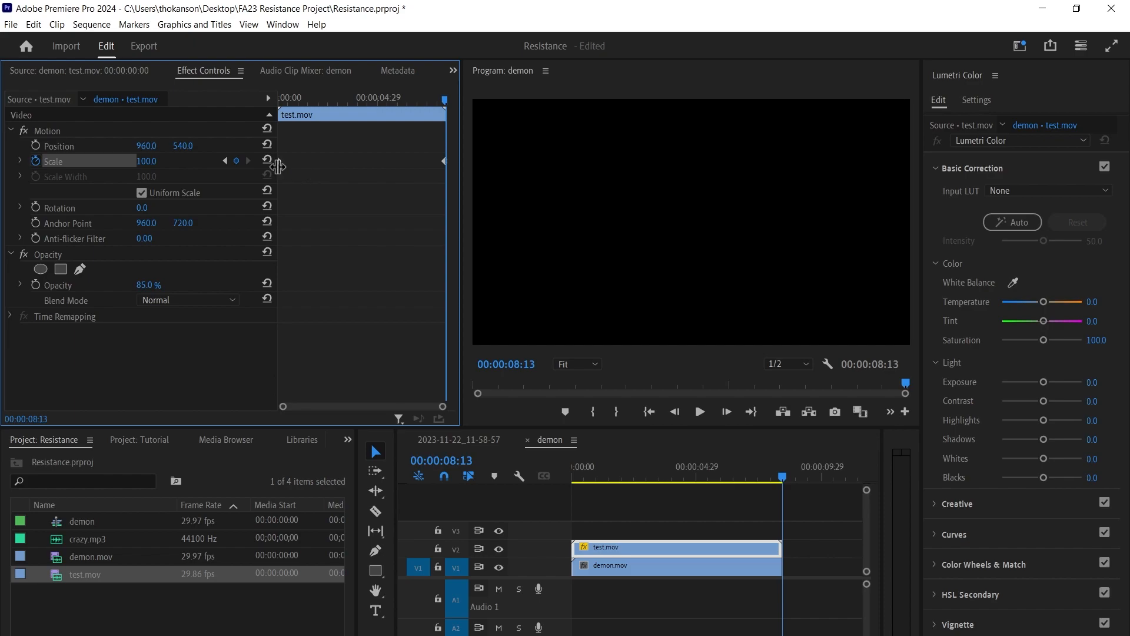
{"action": "left_click", "coordinate": [156, 163]}
{"action": "type", "text": "0"}
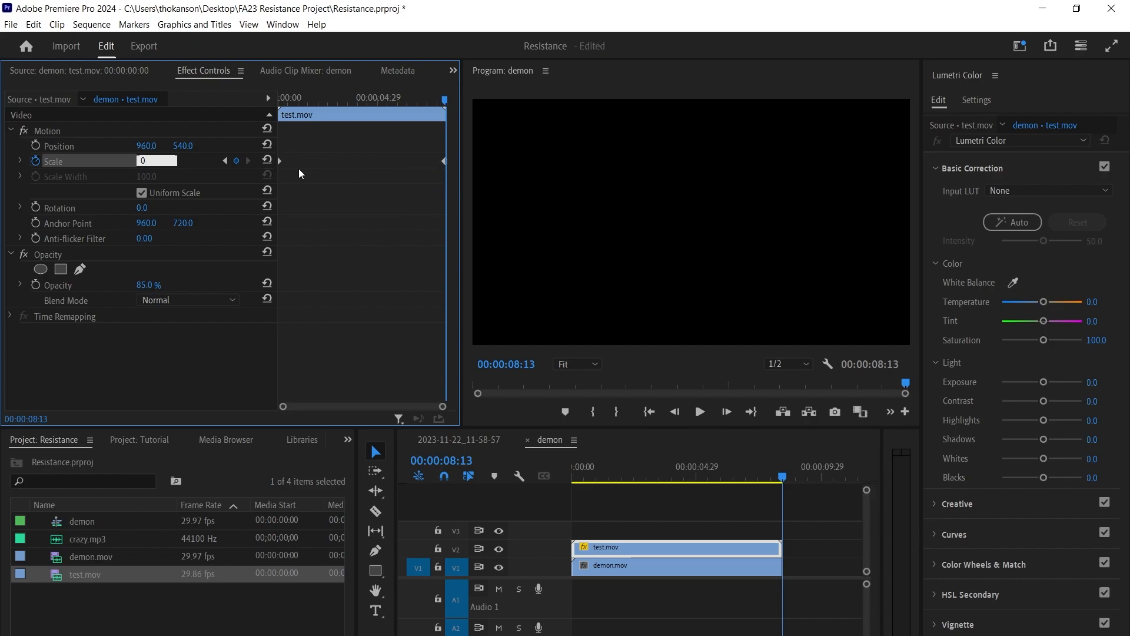
Play the sequence from the start to check the scale animation and return the playhead to the beginning
{"action": "left_click_drag", "start_coordinate": [446, 99], "coordinate": [245, 117]}
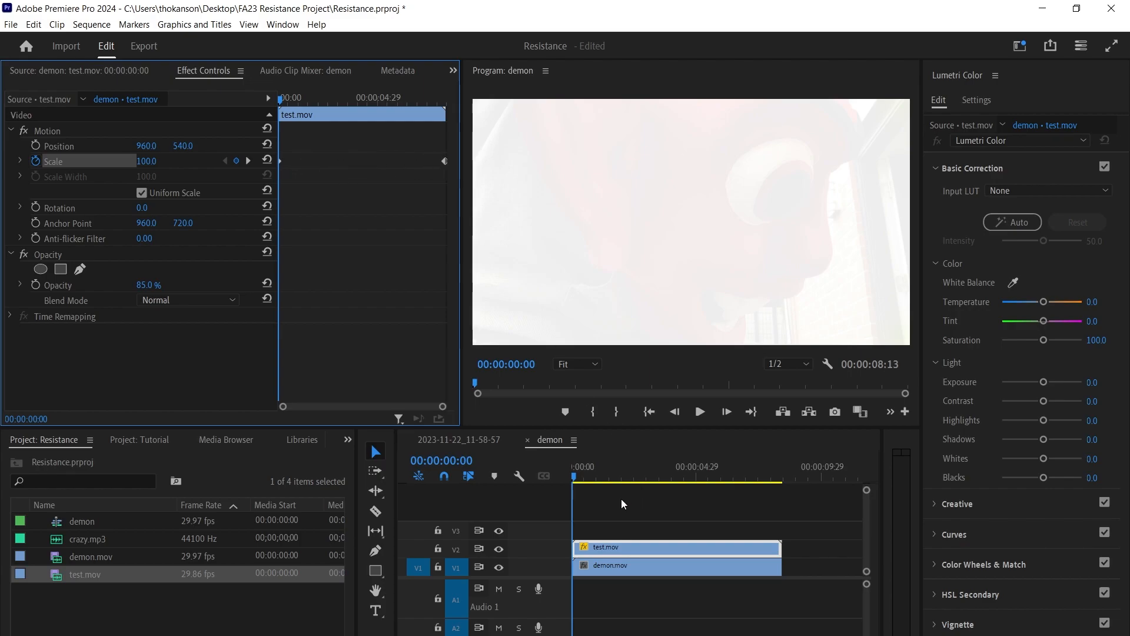
{"action": "left_click", "coordinate": [700, 411]}
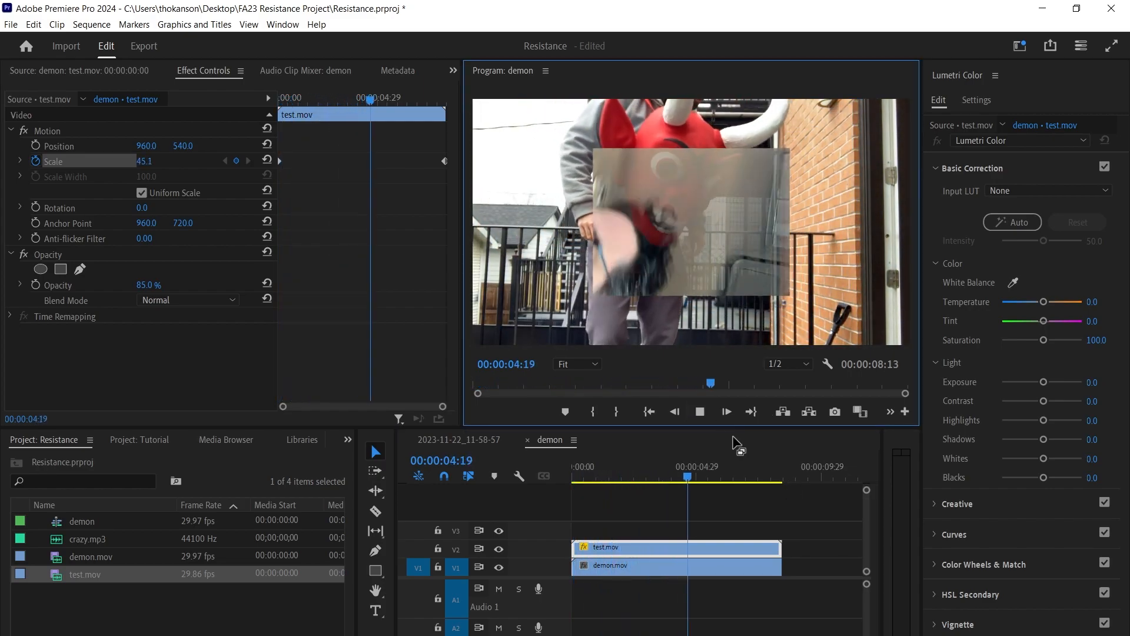
{"action": "left_click", "coordinate": [700, 412]}
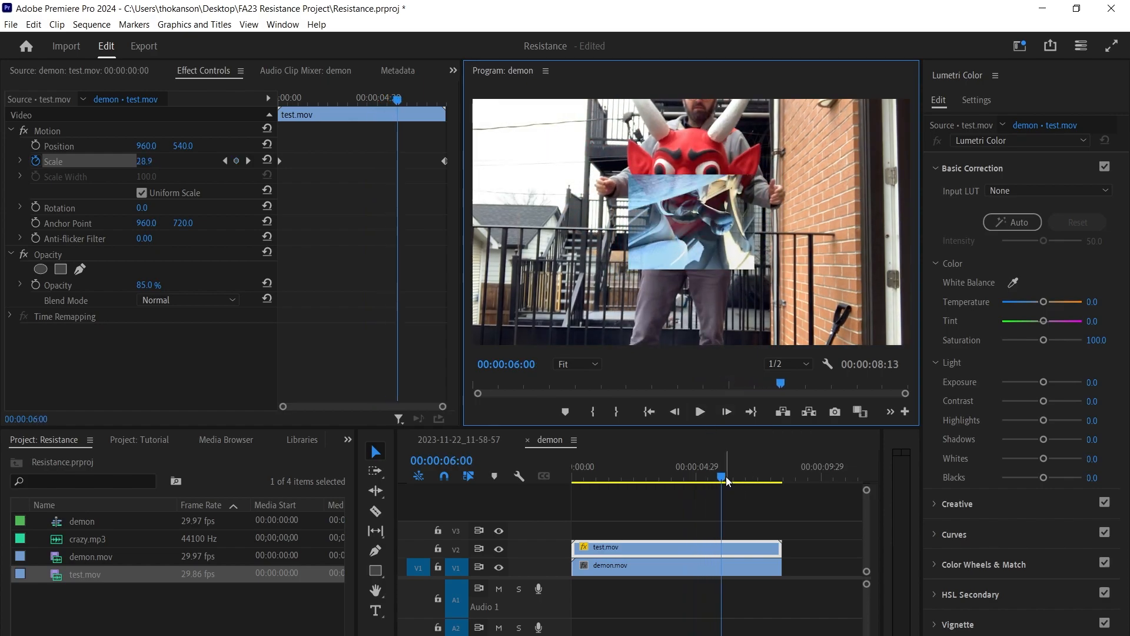
{"action": "left_click_drag", "start_coordinate": [719, 473], "coordinate": [565, 493]}
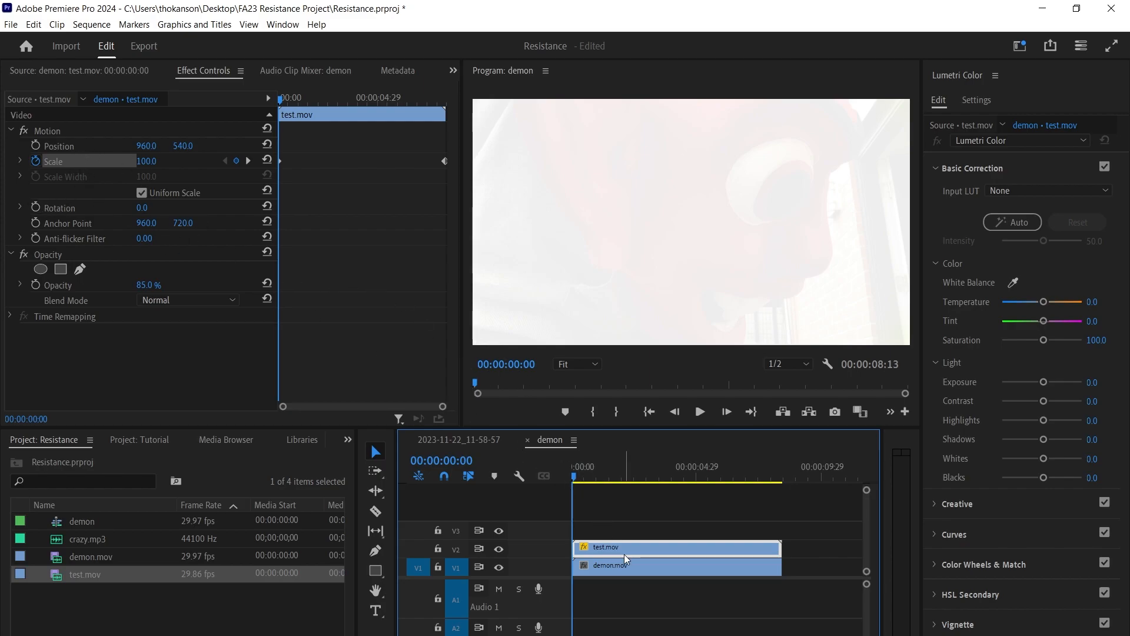
Animate the rotation of test.mov with keyframes from 0 at the start of the clip to 360 at its end
{"action": "left_click", "coordinate": [37, 206]}
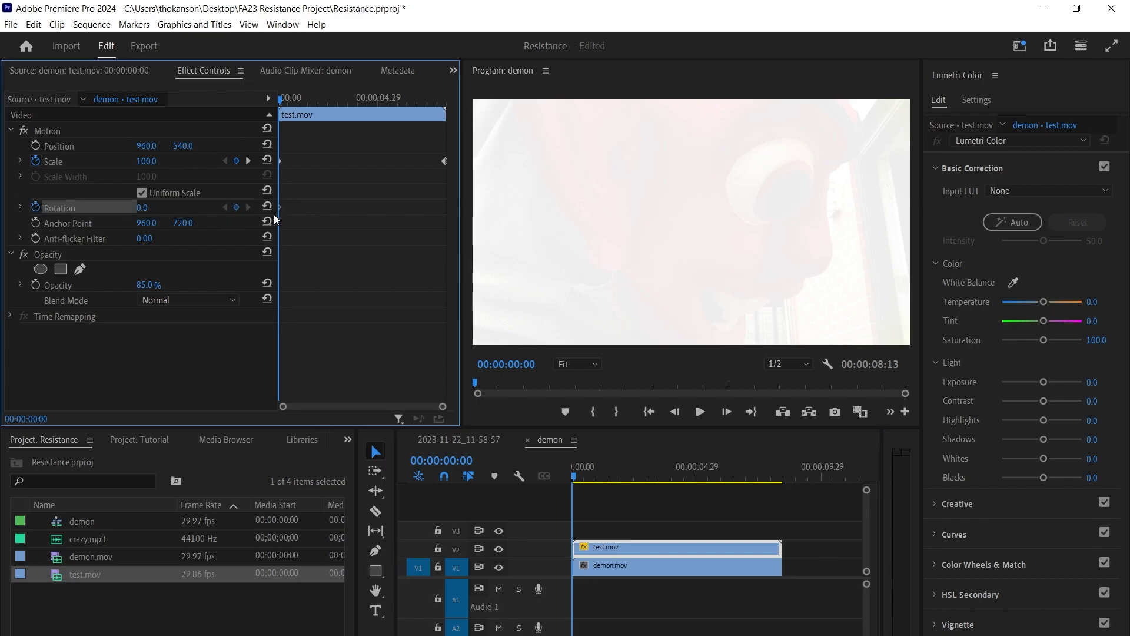
{"action": "left_click", "coordinate": [663, 446]}
{"action": "key", "text": "End"}
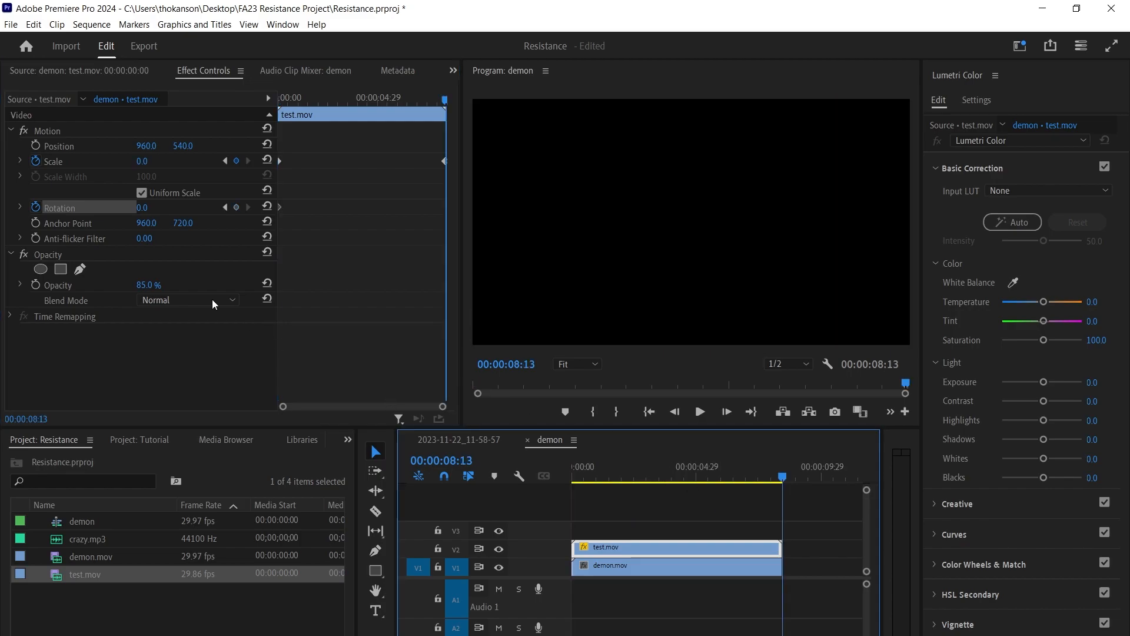
{"action": "left_click", "coordinate": [238, 207]}
{"action": "left_click", "coordinate": [143, 208]}
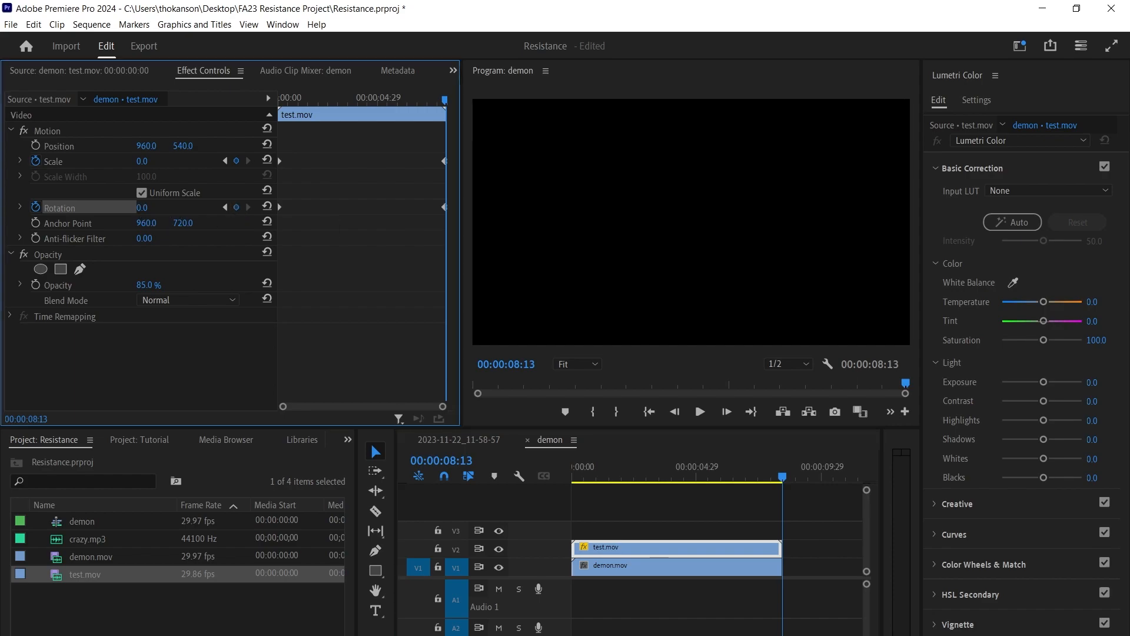
{"action": "type", "text": "360"}
{"action": "key", "text": "Return"}
Play the sequence from the start to check the combined scale and rotation animation of test.mov
{"action": "left_click_drag", "start_coordinate": [777, 475], "coordinate": [527, 475]}
{"action": "key", "text": "space"}
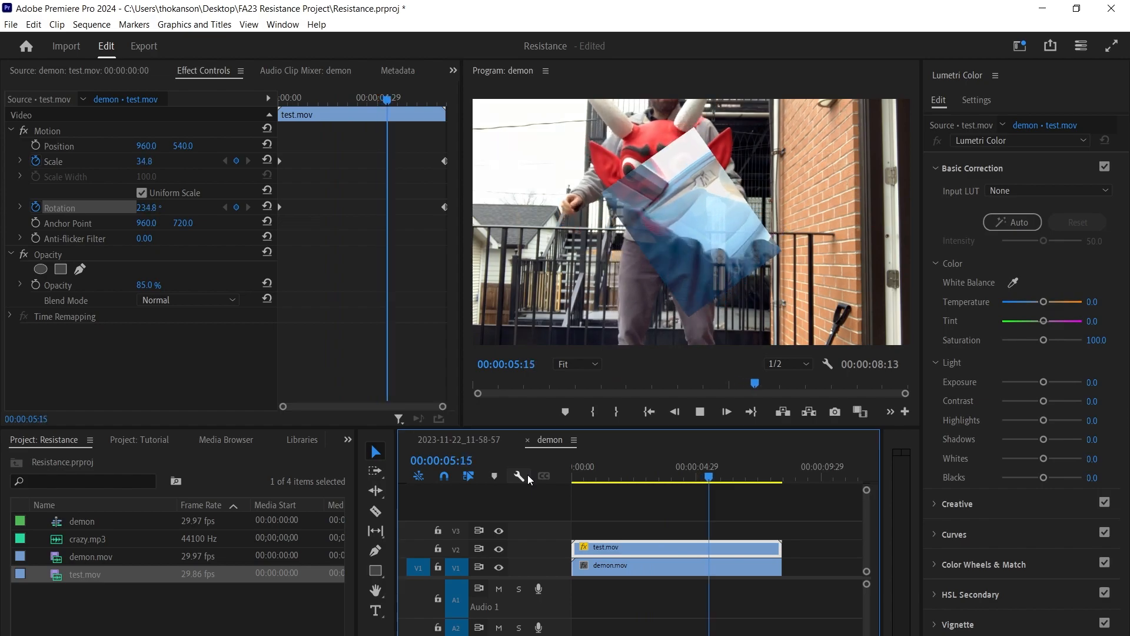
{"action": "key", "text": "space"}
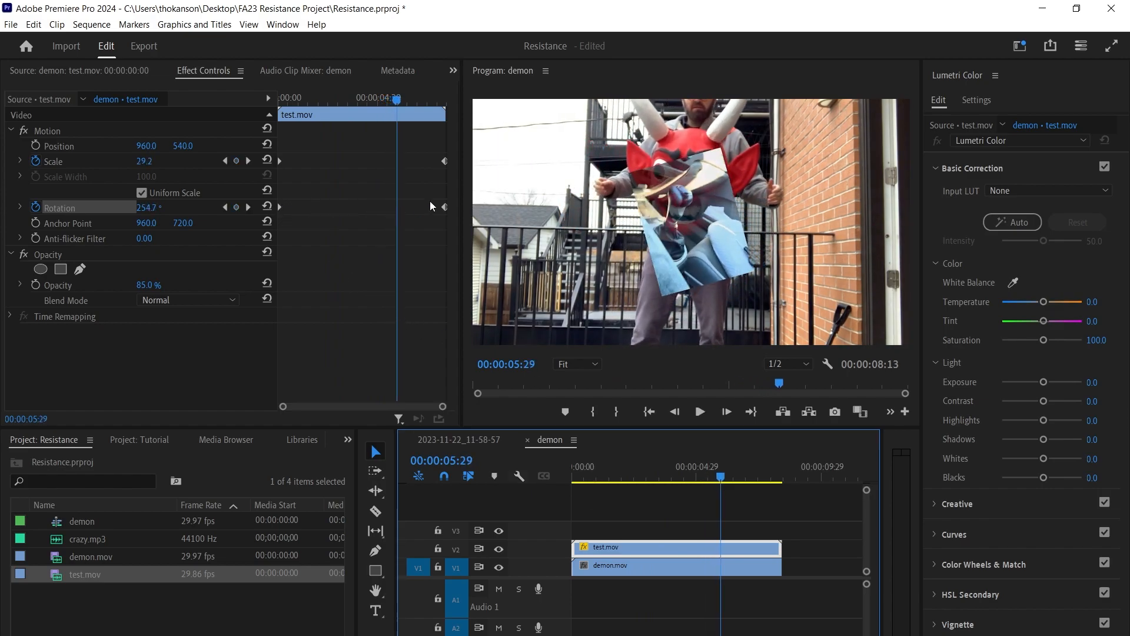
Add two intermediate rotation keyframes to test.mov at 00:00:02:25 and 00:00:05:15
{"action": "mouse_move", "coordinate": [401, 99]}
{"action": "left_mouse_down"}
{"action": "mouse_move", "coordinate": [333, 111]}
{"action": "mouse_move", "coordinate": [389, 100]}
{"action": "left_mouse_up"}
{"action": "left_click", "coordinate": [236, 209]}
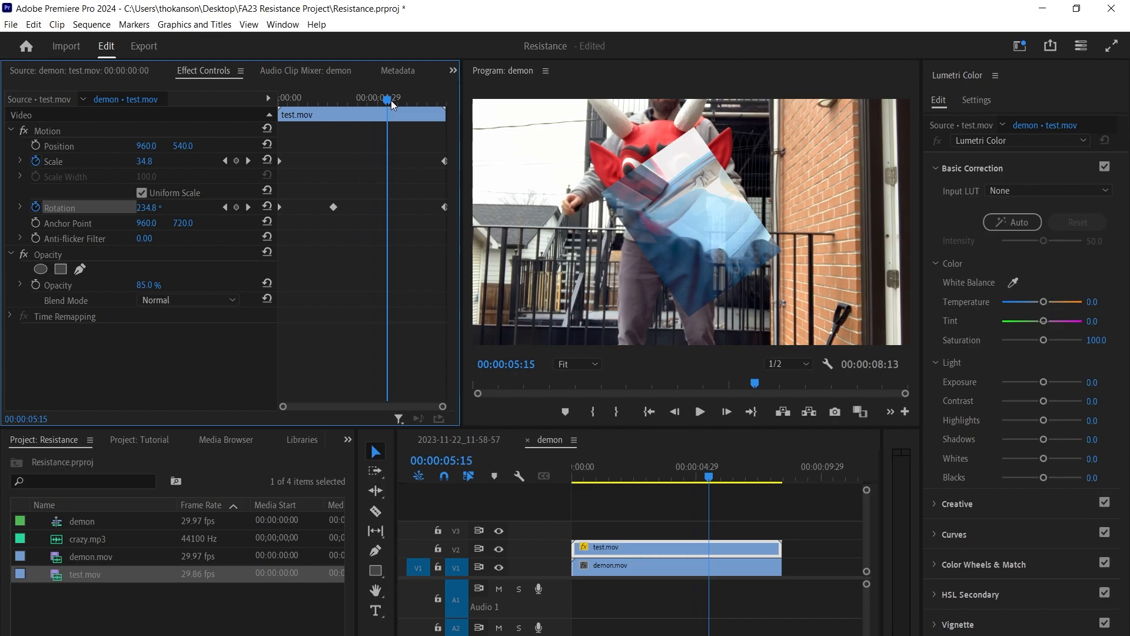
{"action": "left_click", "coordinate": [237, 208]}
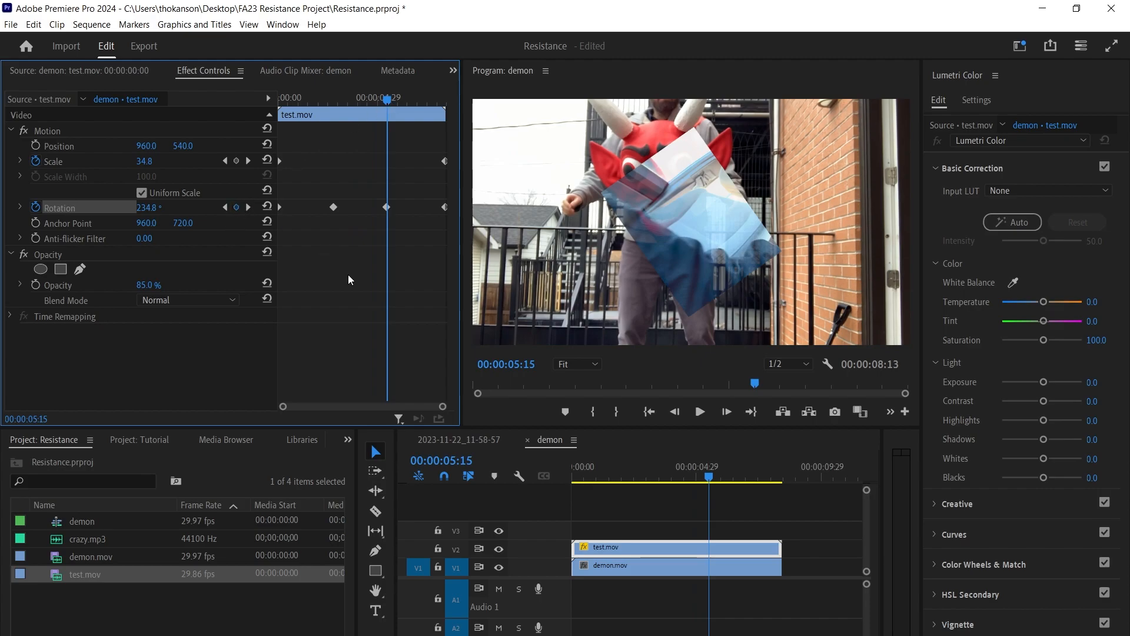
Set the rotation at test.mov's 00:00:02:25 keyframe to 244
{"action": "left_click", "coordinate": [228, 208]}
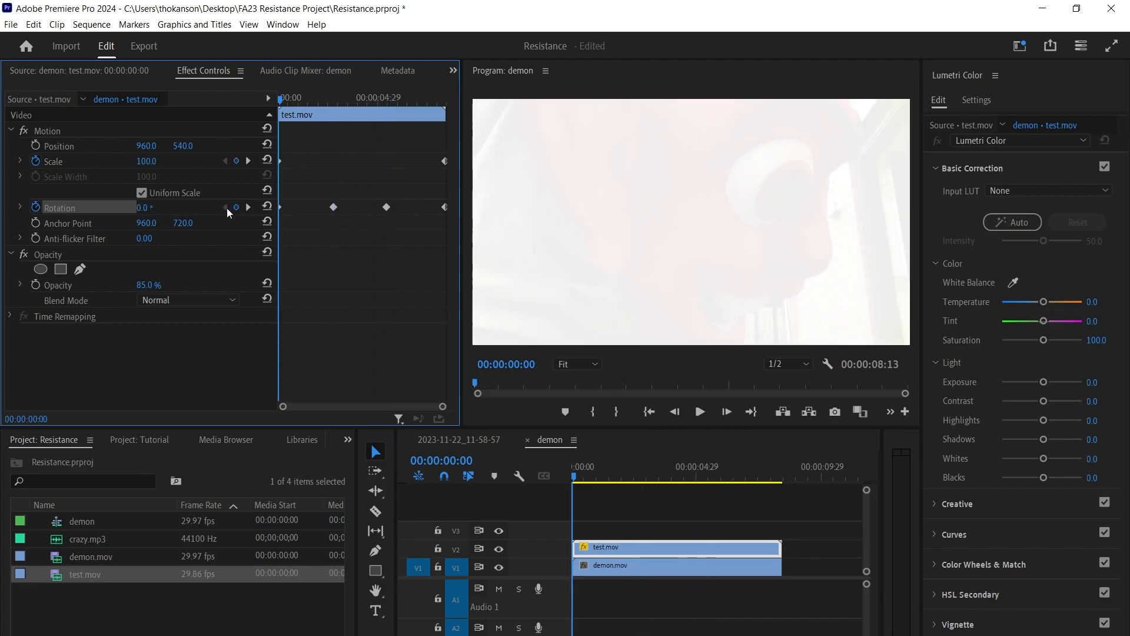
{"action": "left_click", "coordinate": [147, 207]}
{"action": "type", "text": "244"}
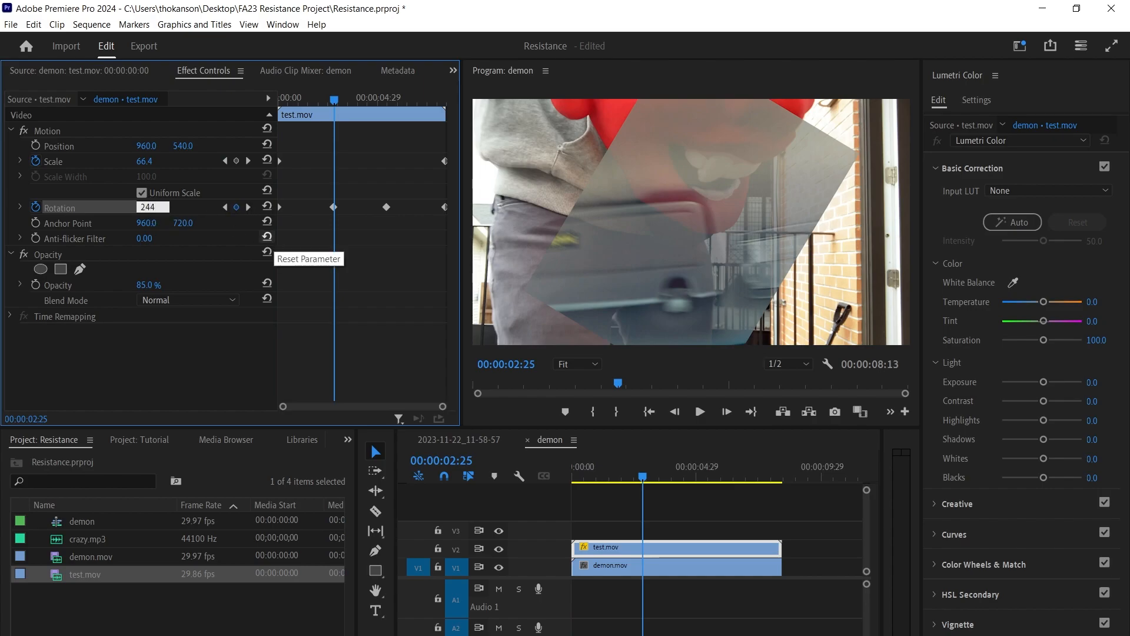
Set the rotation at test.mov's 00:00:05:15 keyframe to -100 and play the sequence from the start
{"action": "left_click", "coordinate": [248, 208]}
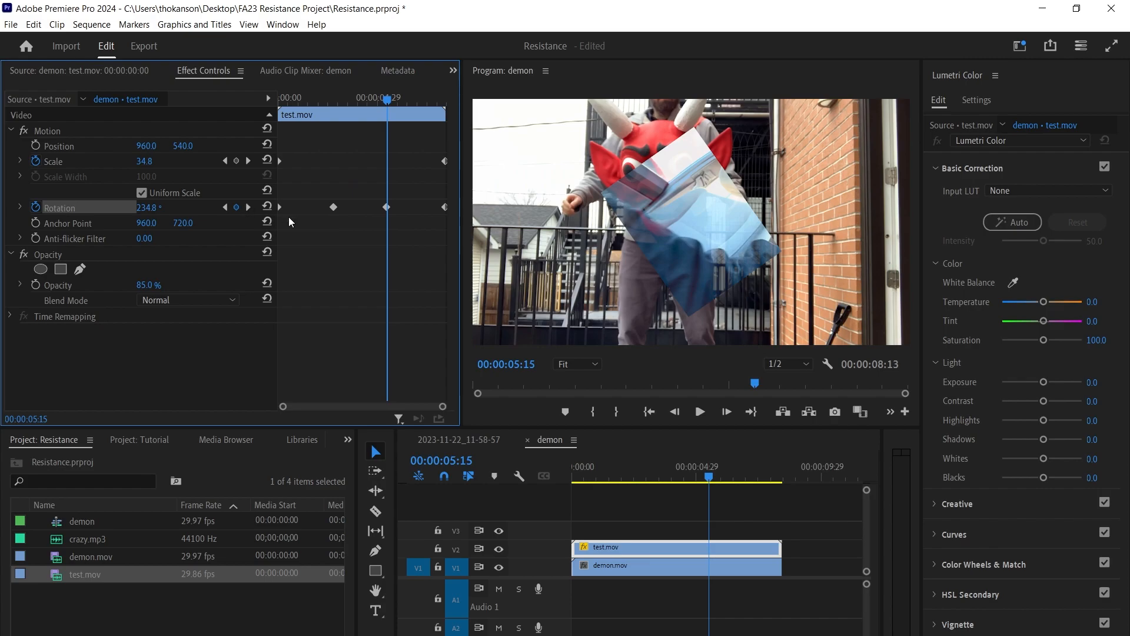
{"action": "left_click", "coordinate": [144, 207]}
{"action": "type", "text": "-100"}
{"action": "key", "text": "Return"}
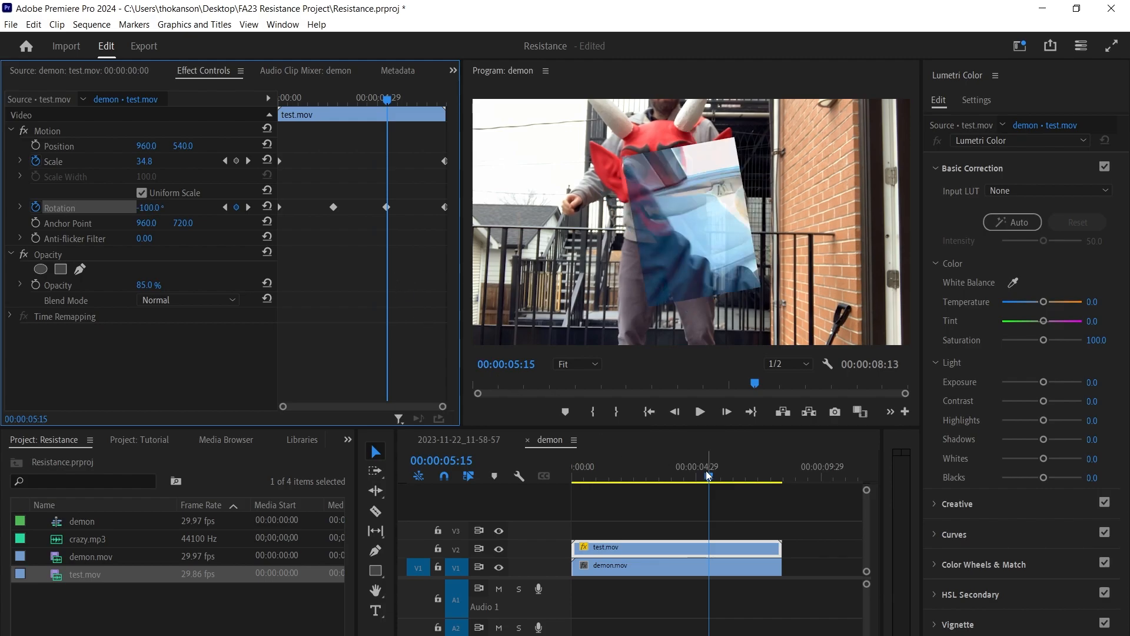
{"action": "left_click_drag", "start_coordinate": [708, 482], "coordinate": [553, 497]}
{"action": "left_click", "coordinate": [700, 412]}
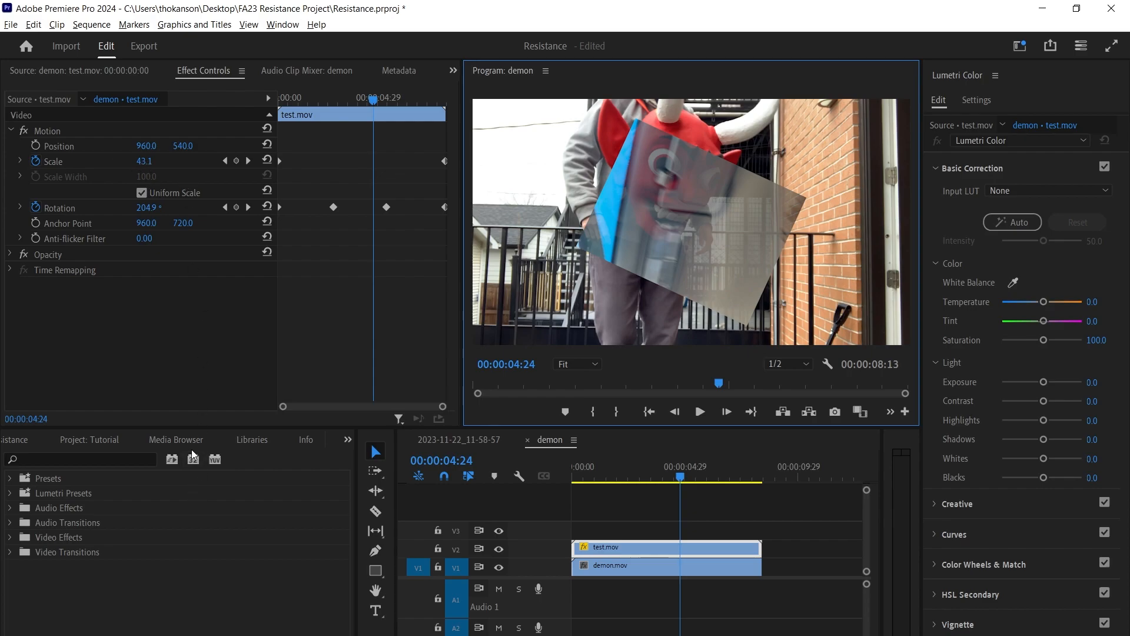
Find the Wave Warp effect among the Distort video effects and apply it to the test.mov clip on V2
{"action": "left_click", "coordinate": [347, 441]}
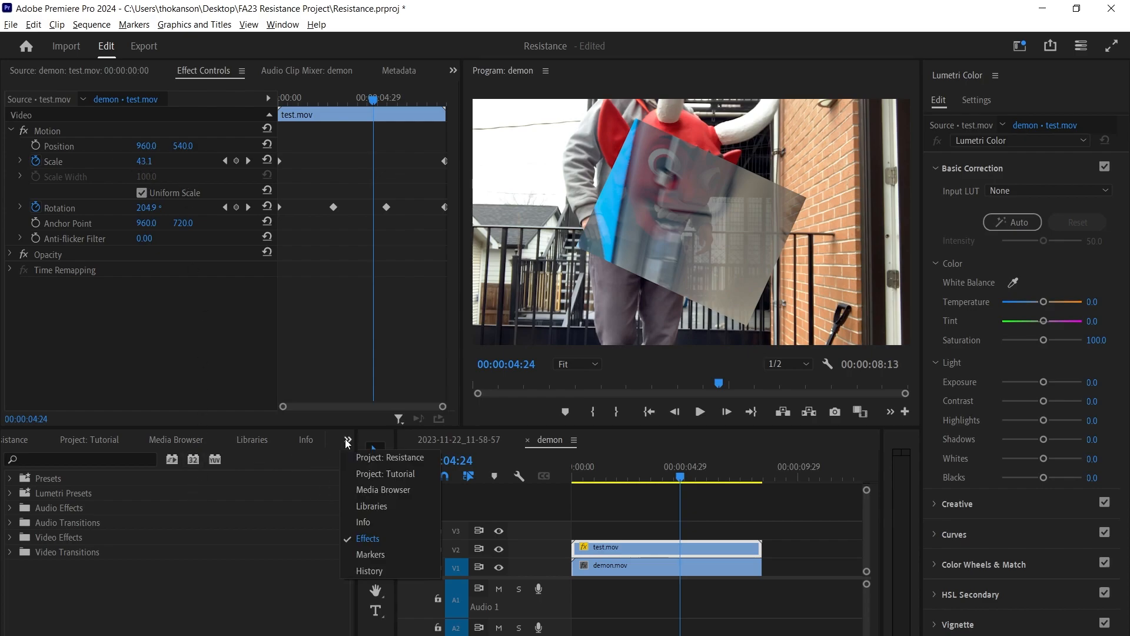
{"action": "left_click", "coordinate": [230, 539]}
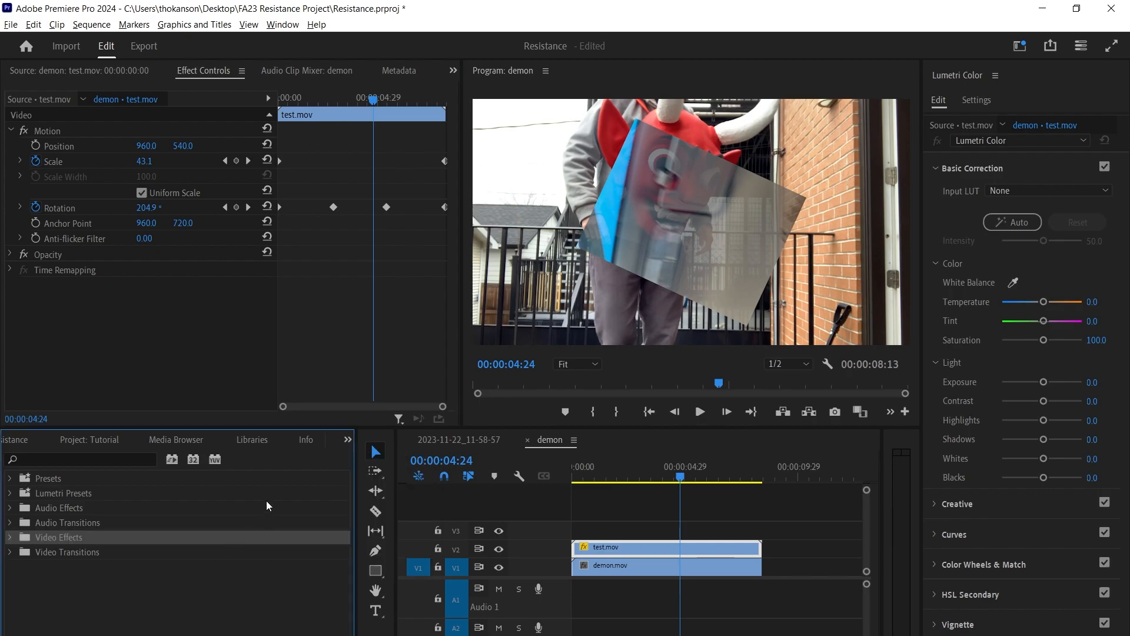
{"action": "left_click", "coordinate": [100, 600]}
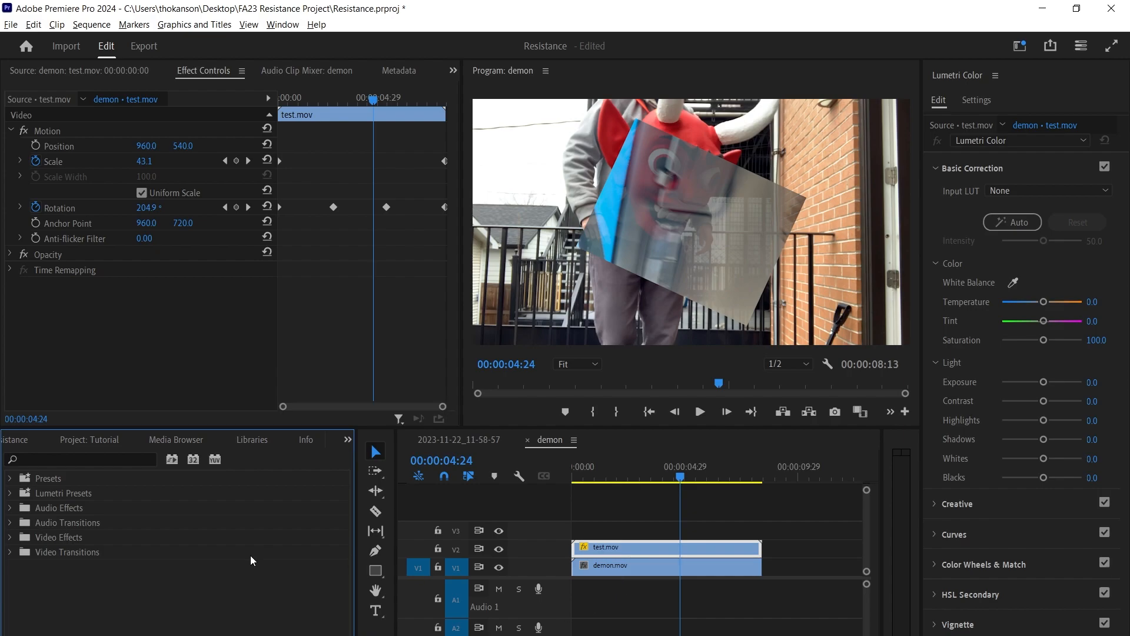
{"action": "left_click", "coordinate": [10, 537]}
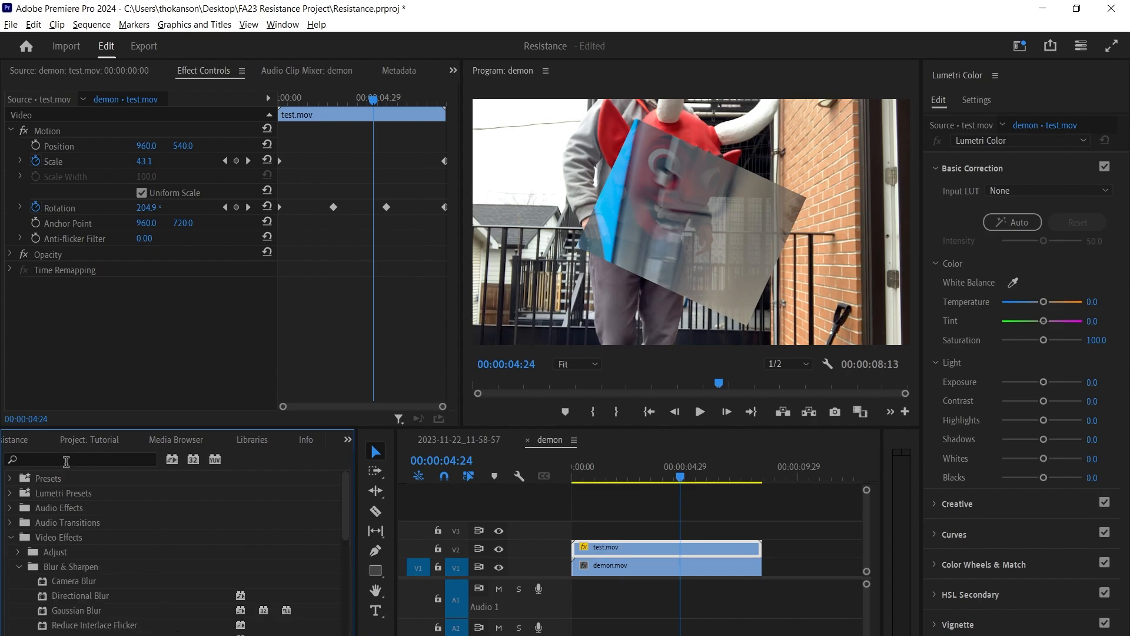
{"action": "scroll", "coordinate": [189, 584], "scroll_direction": "down", "scroll_amount": 4}
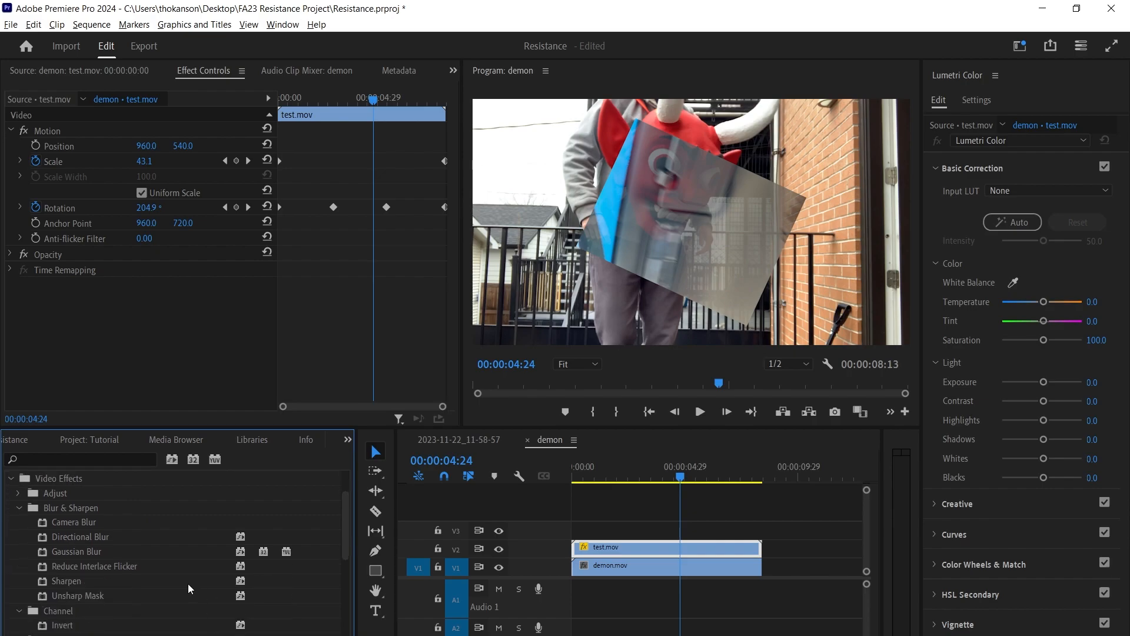
{"action": "scroll", "coordinate": [188, 584], "scroll_direction": "down", "scroll_amount": 2}
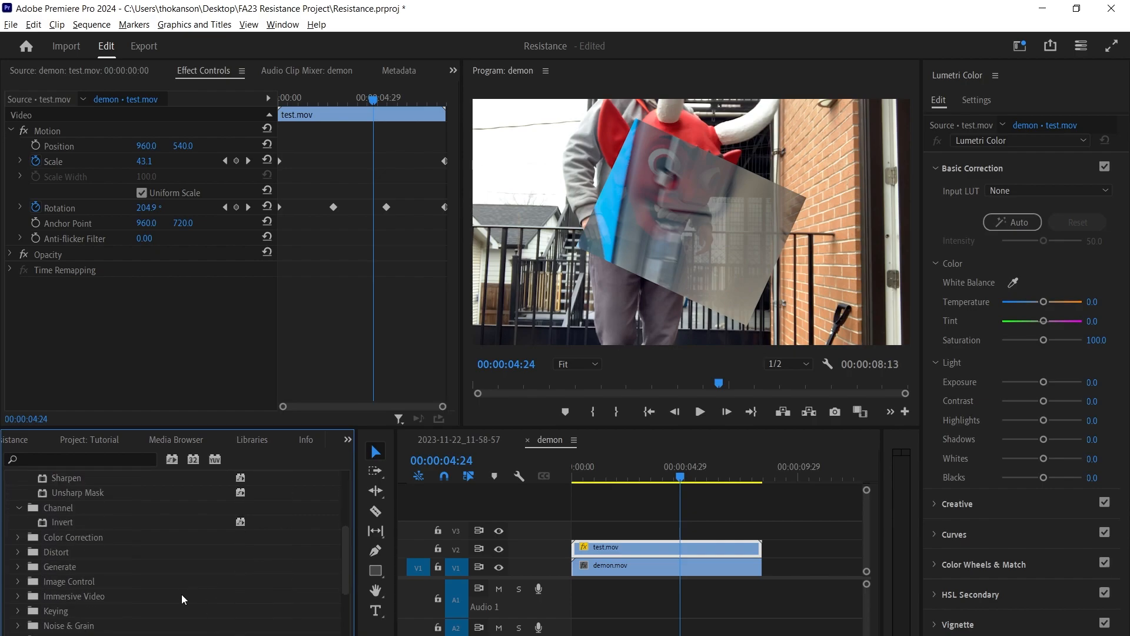
{"action": "scroll", "coordinate": [112, 597], "scroll_direction": "down", "scroll_amount": 1}
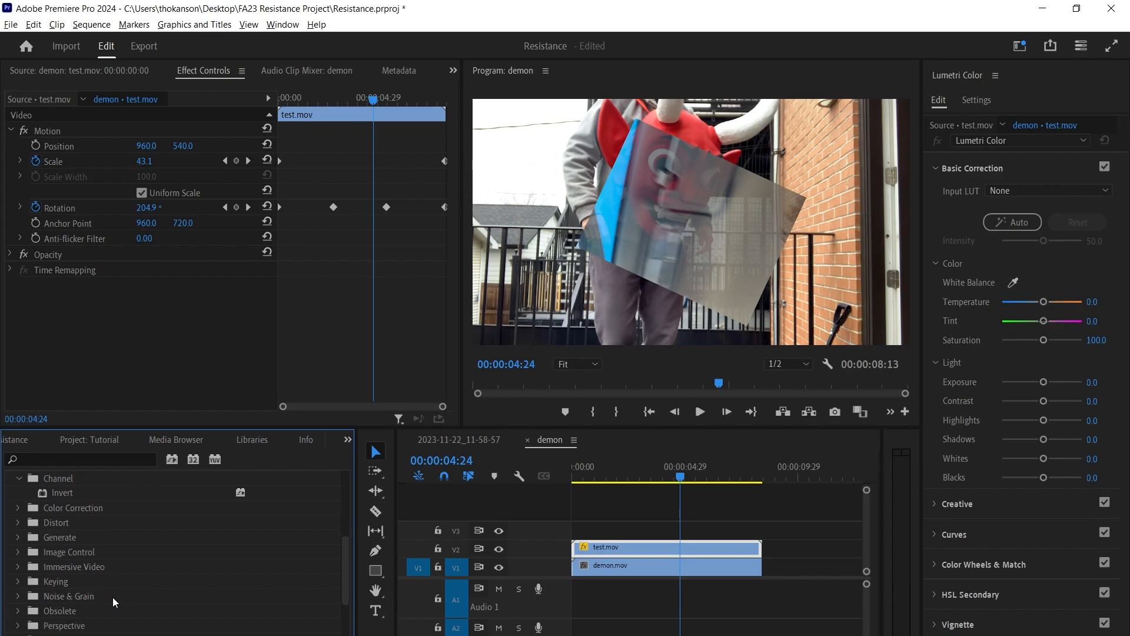
{"action": "left_click", "coordinate": [17, 523]}
{"action": "scroll", "coordinate": [136, 532], "scroll_direction": "down", "scroll_amount": 2}
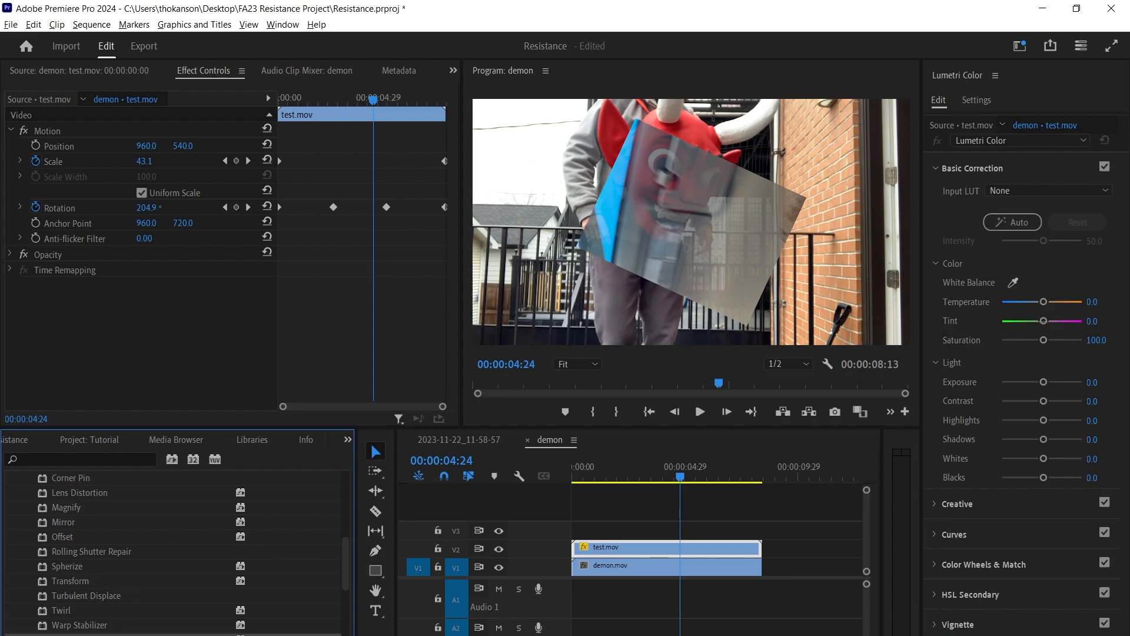
{"action": "left_click_drag", "start_coordinate": [140, 626], "coordinate": [604, 546]}
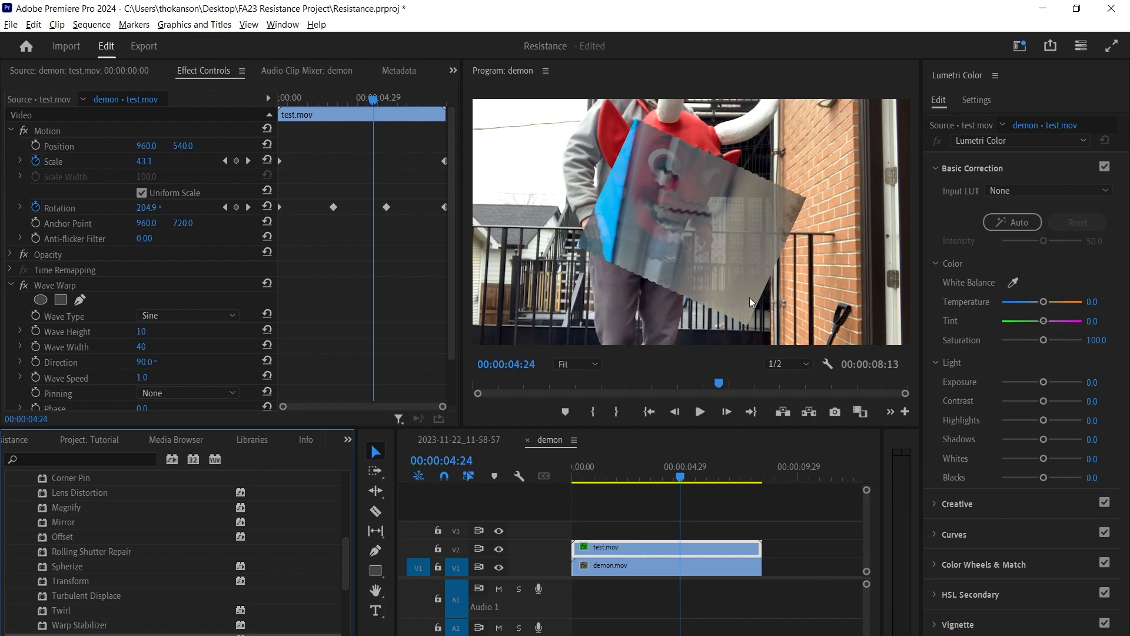
Set the Wave Warp's wave height to 129 and wave width to 143, and collapse the effect's settings
{"action": "left_click_drag", "start_coordinate": [150, 332], "coordinate": [177, 347]}
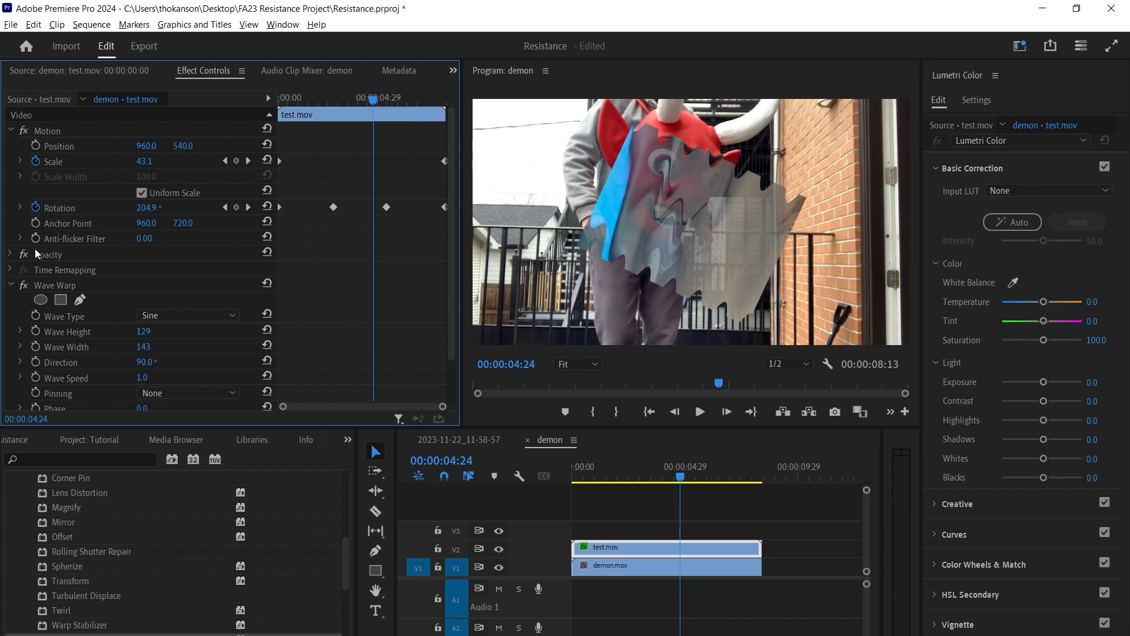
{"action": "left_click", "coordinate": [10, 285]}
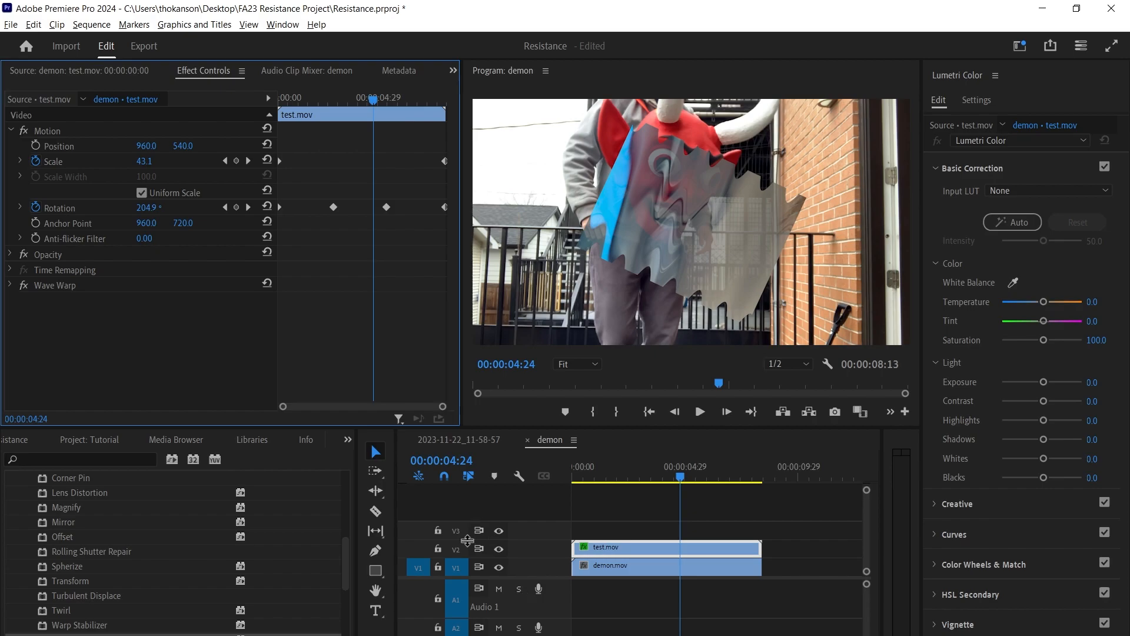
Split the test.mov and demon.mov clips with the Razor tool at the same point shortly before the playhead
{"action": "left_click", "coordinate": [375, 511]}
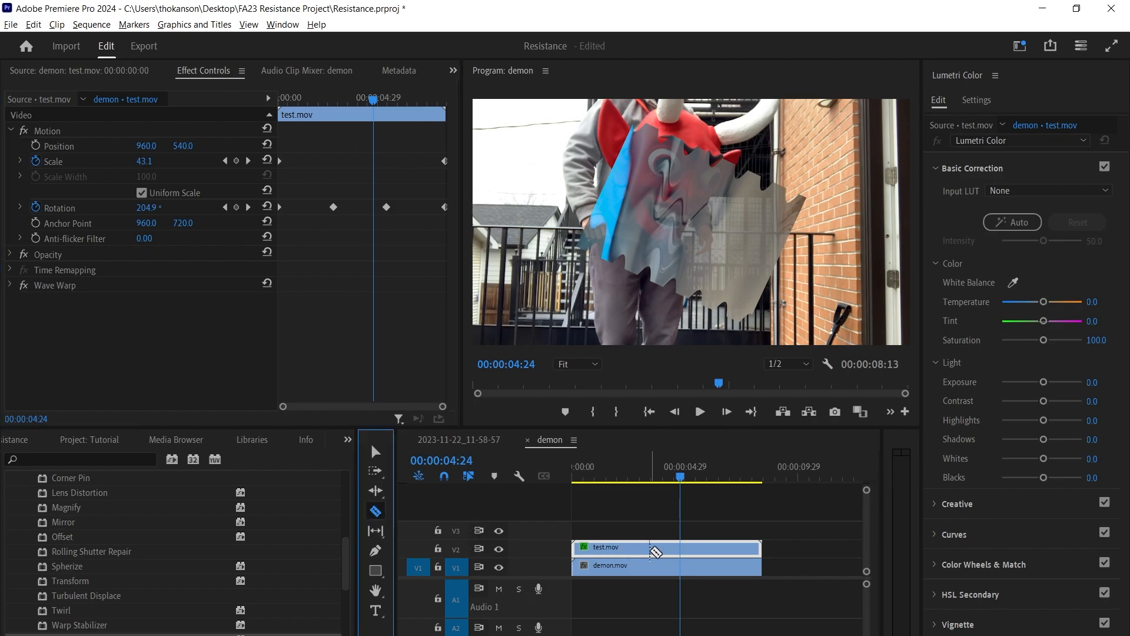
{"action": "left_click", "coordinate": [660, 547]}
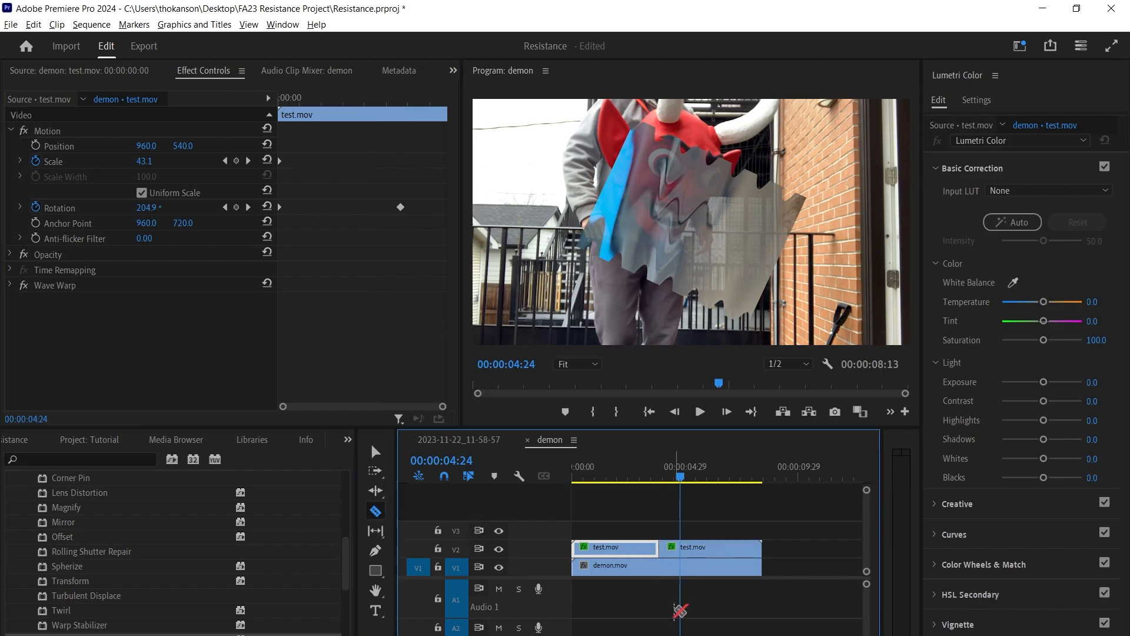
{"action": "left_click", "coordinate": [660, 567]}
{"action": "left_click", "coordinate": [376, 451]}
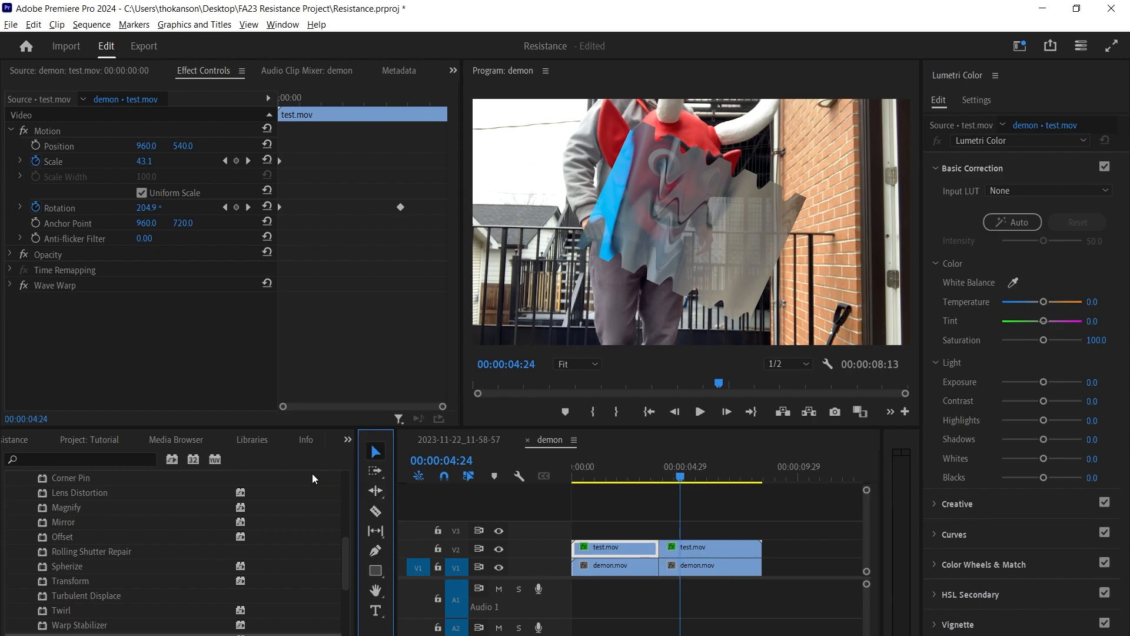
Bring up the Resistance project's media and undo both razor cuts in the demon sequence
{"action": "left_click", "coordinate": [289, 442]}
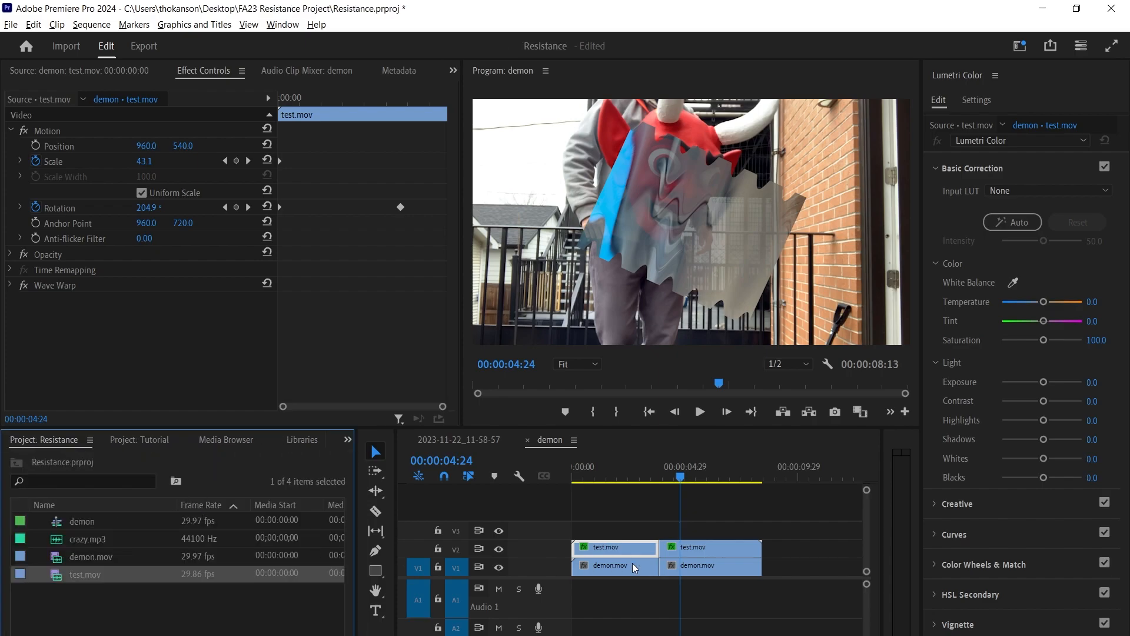
{"action": "left_click", "coordinate": [666, 599]}
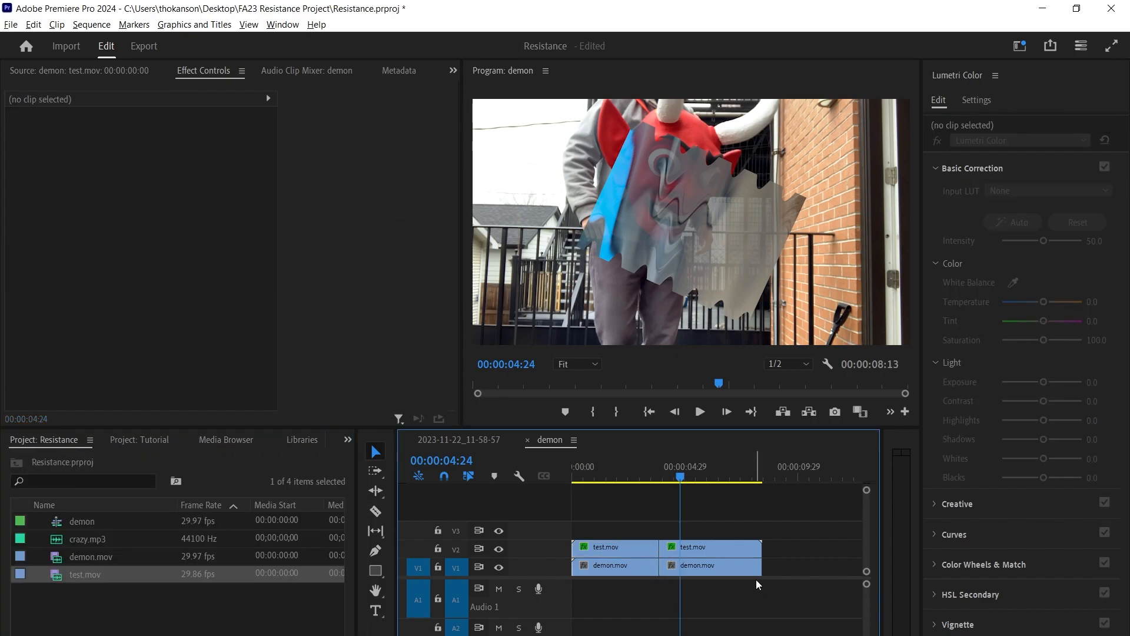
{"action": "key", "text": "ctrl+z"}
{"action": "key", "text": "ctrl+z"}
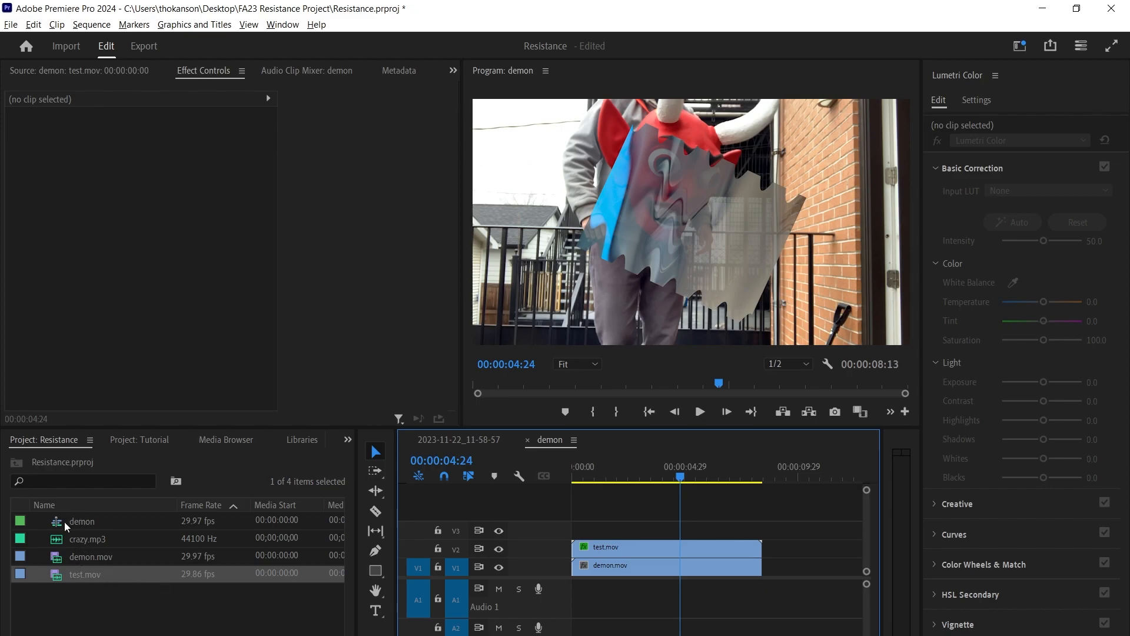
Add demon.mov from the project media directly after test.mov on V2 and unlink its audio from the video
{"action": "left_click_drag", "start_coordinate": [75, 553], "coordinate": [651, 553]}
{"action": "left_click", "coordinate": [683, 627]}
{"action": "right_click", "coordinate": [683, 628]}
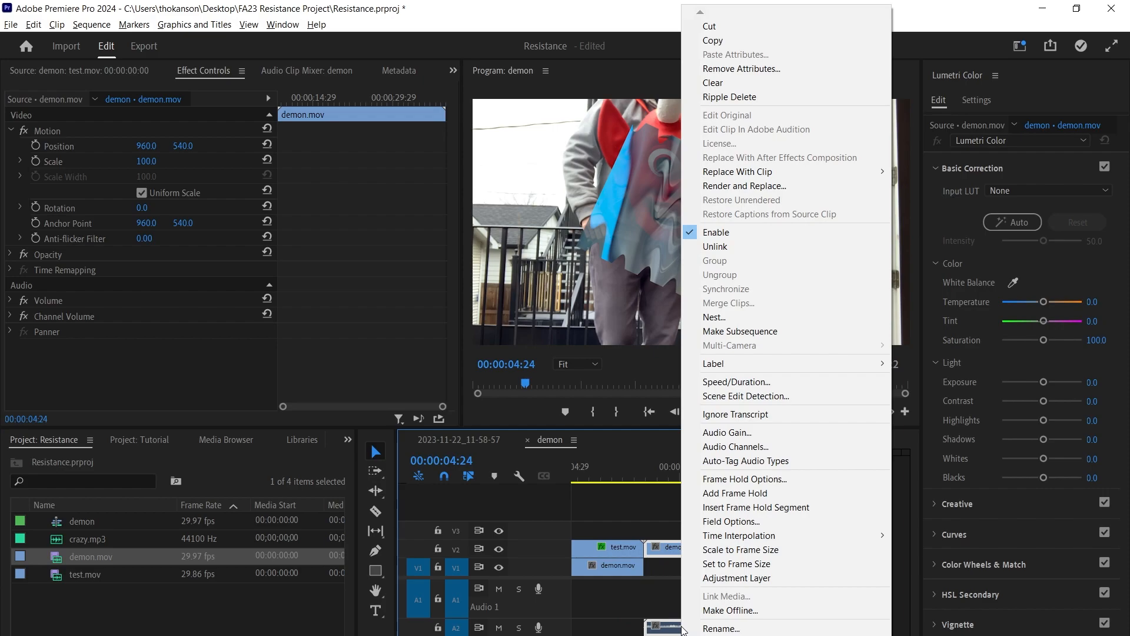
{"action": "left_click", "coordinate": [716, 232]}
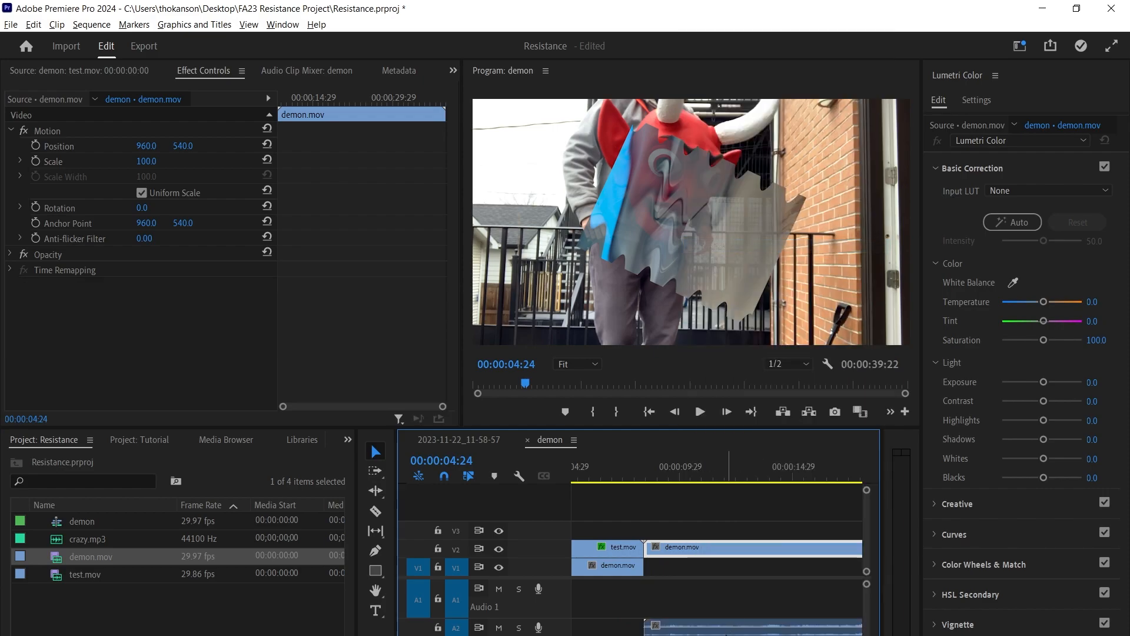
Delete the added clip's unlinked audio on A2 and the original demon.mov clip on V1
{"action": "key", "text": "Delete"}
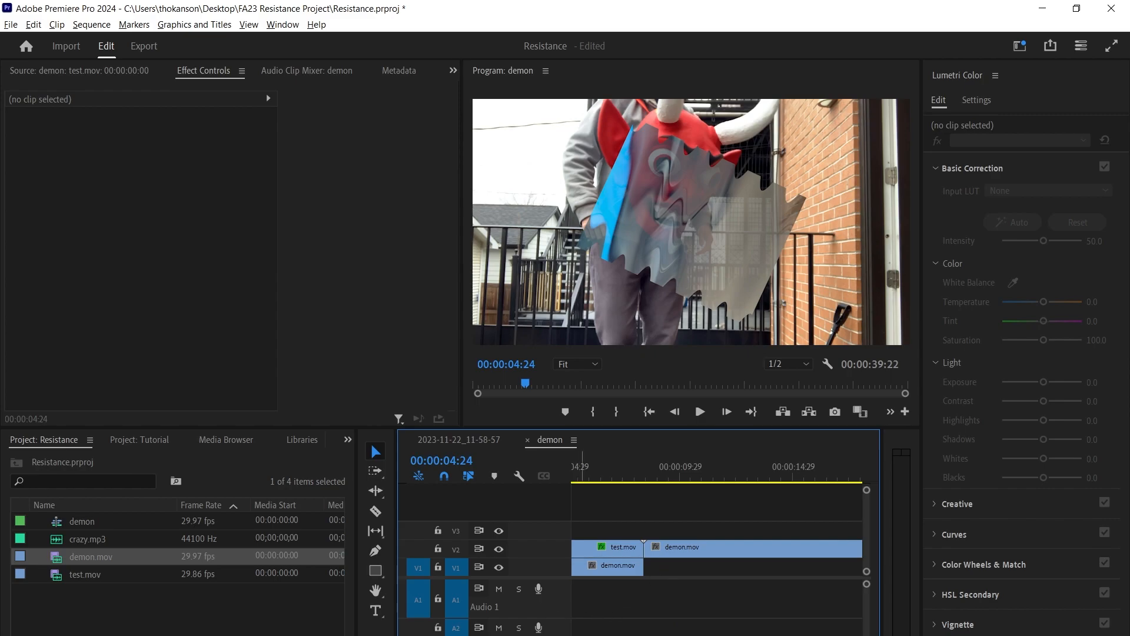
{"action": "left_click", "coordinate": [613, 567]}
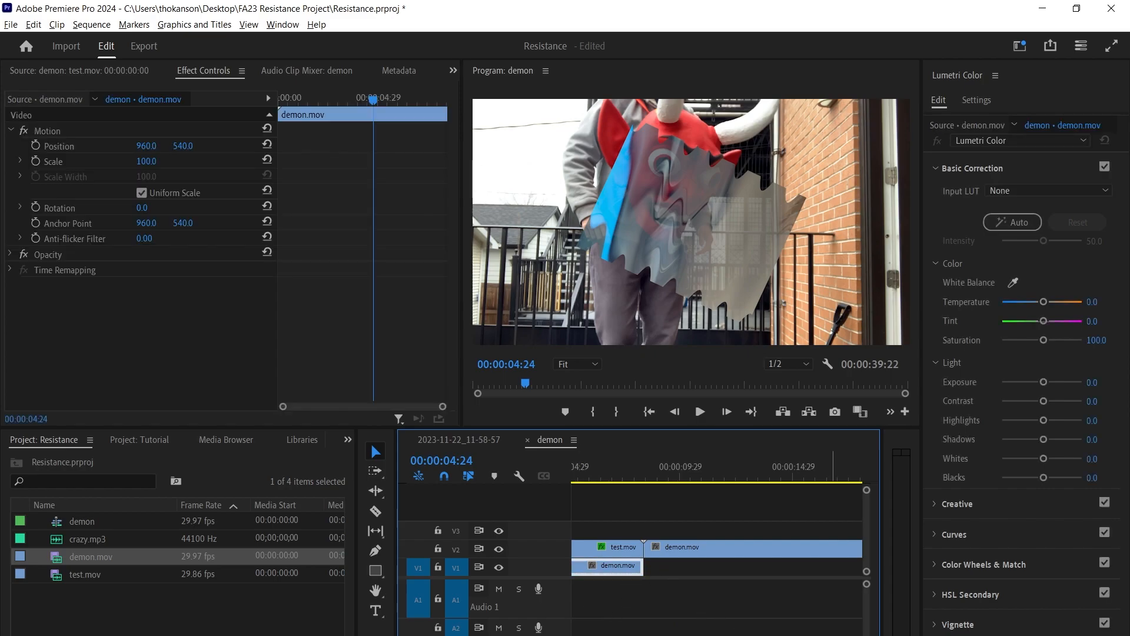
{"action": "key", "text": "Delete"}
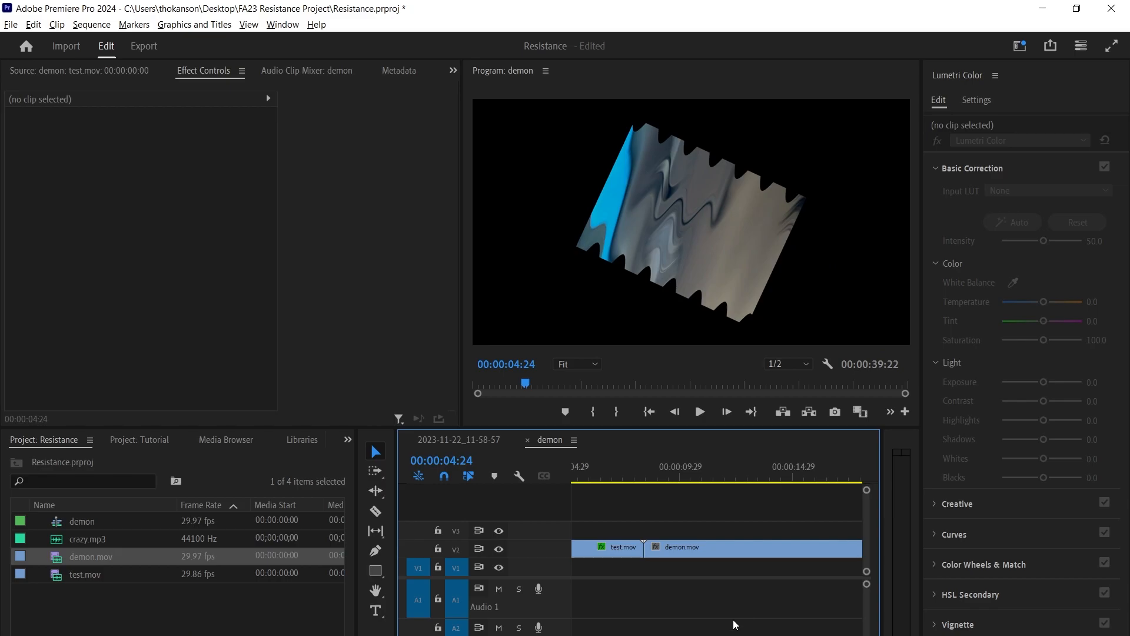
Trim the end of test.mov and the start of demon.mov, and place both clips end to end on V3
{"action": "scroll", "coordinate": [716, 547], "scroll_direction": "up", "scroll_amount": 5}
{"action": "scroll", "coordinate": [717, 548], "scroll_direction": "down", "scroll_amount": 7}
{"action": "scroll", "coordinate": [717, 547], "scroll_direction": "up", "scroll_amount": 7}
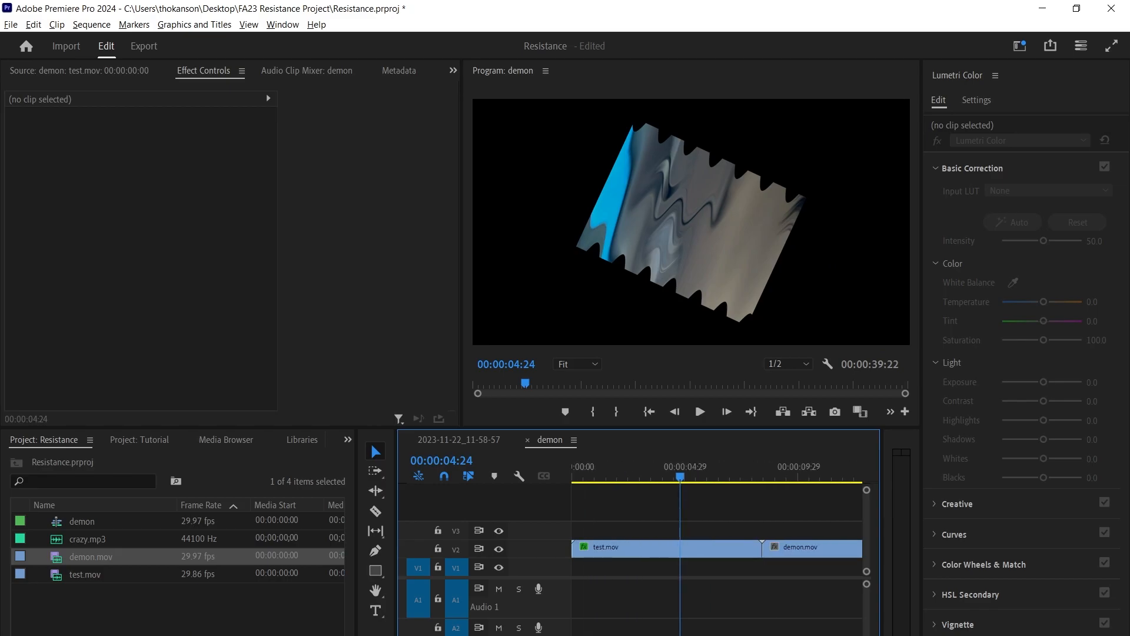
{"action": "mouse_move", "coordinate": [710, 547]}
{"action": "left_mouse_down"}
{"action": "mouse_move", "coordinate": [710, 528]}
{"action": "mouse_move", "coordinate": [801, 524]}
{"action": "mouse_move", "coordinate": [695, 544]}
{"action": "left_mouse_up"}
{"action": "left_click_drag", "start_coordinate": [809, 550], "coordinate": [695, 548]}
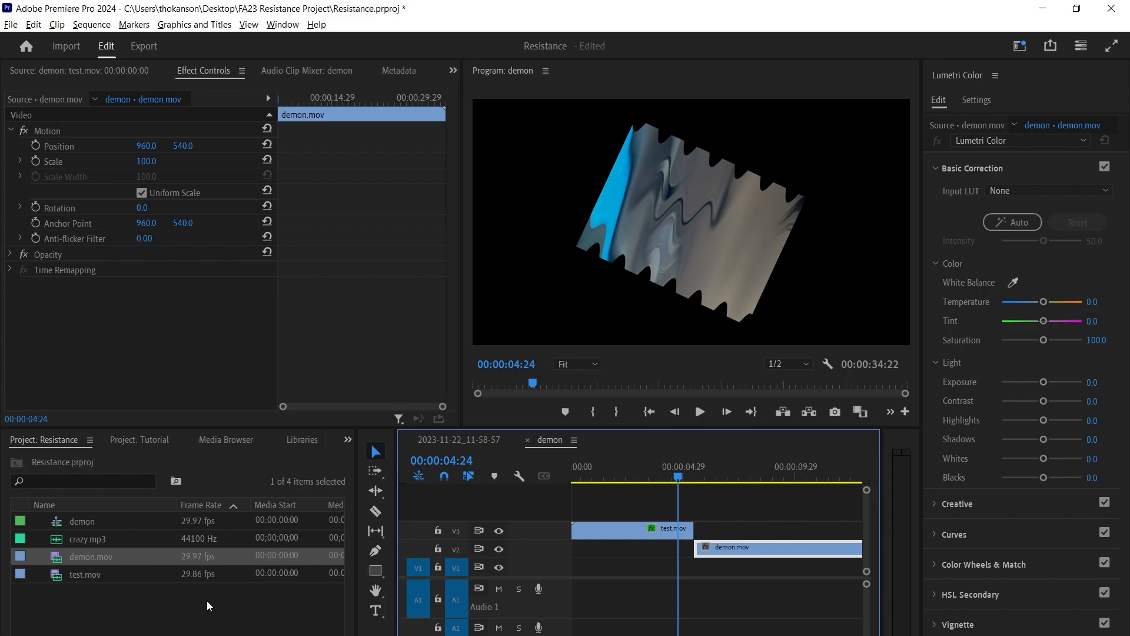
{"action": "left_click_drag", "start_coordinate": [723, 548], "coordinate": [719, 533]}
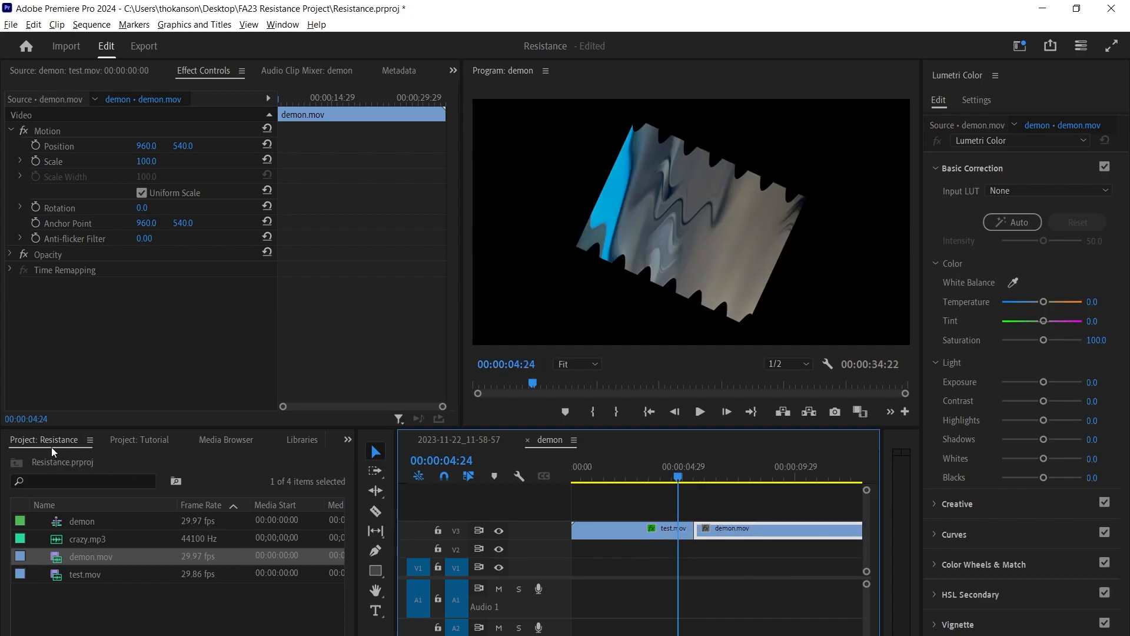
Show the effects library and collapse its expanded video effect folders back to the top-level categories
{"action": "left_click", "coordinate": [347, 439]}
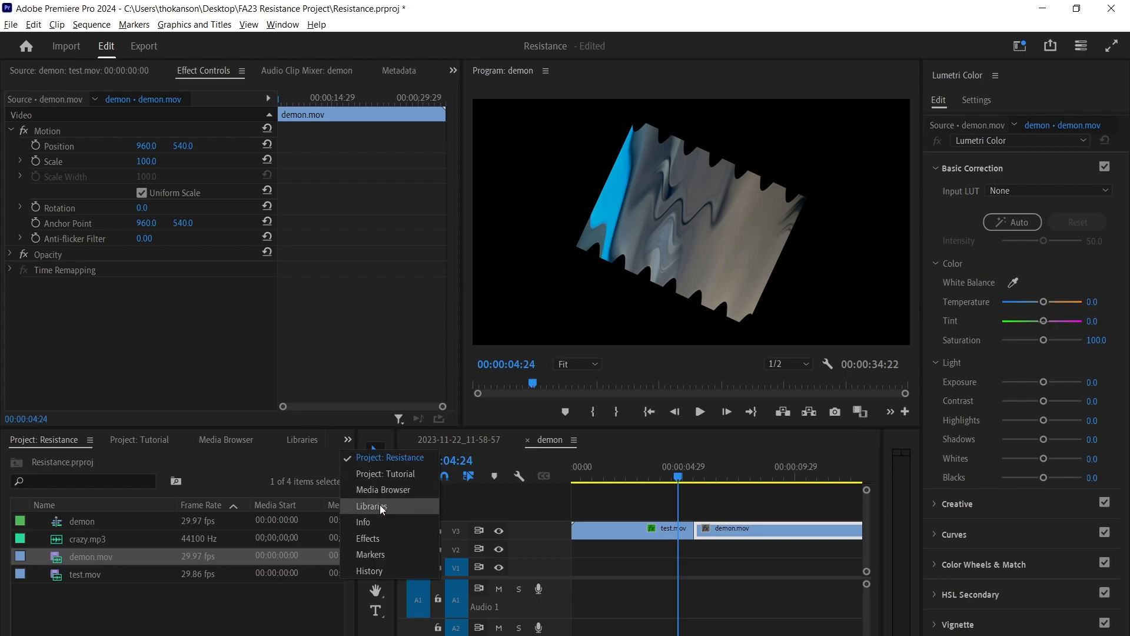
{"action": "left_click", "coordinate": [368, 538]}
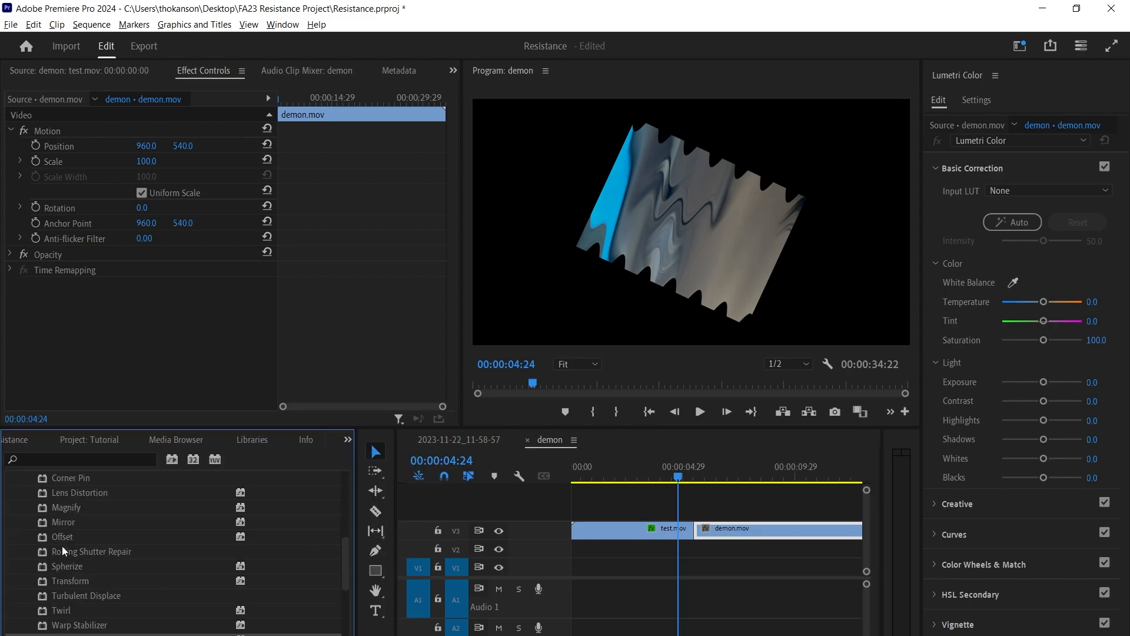
{"action": "scroll", "coordinate": [47, 553], "scroll_direction": "up", "scroll_amount": 2}
{"action": "left_click", "coordinate": [17, 523]}
{"action": "left_click", "coordinate": [18, 478]}
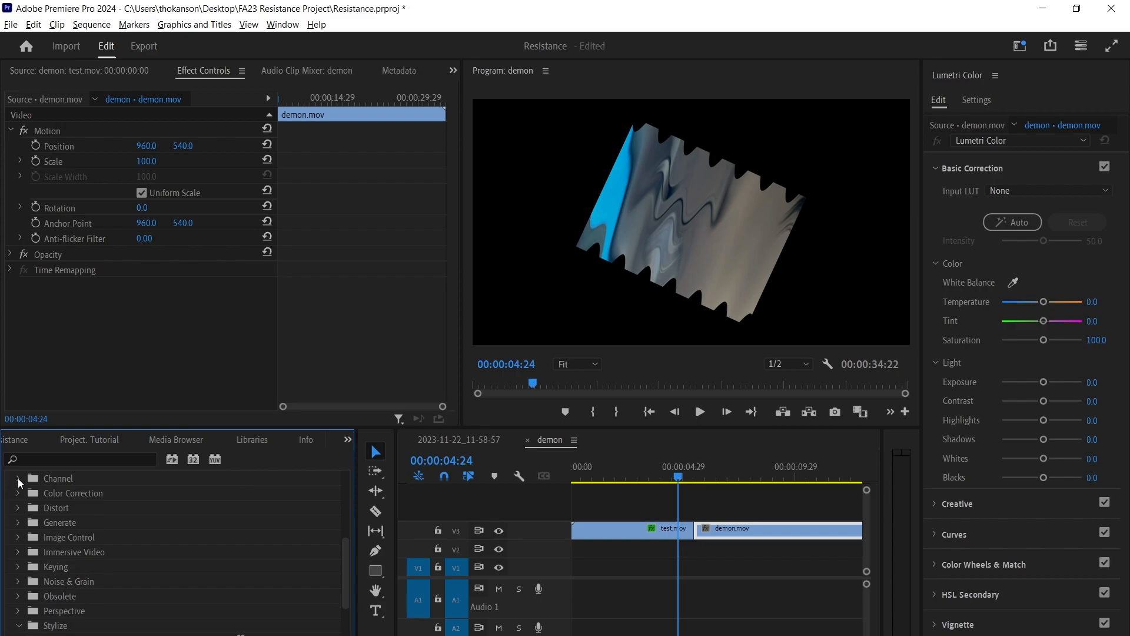
{"action": "scroll", "coordinate": [28, 580], "scroll_direction": "up", "scroll_amount": 1}
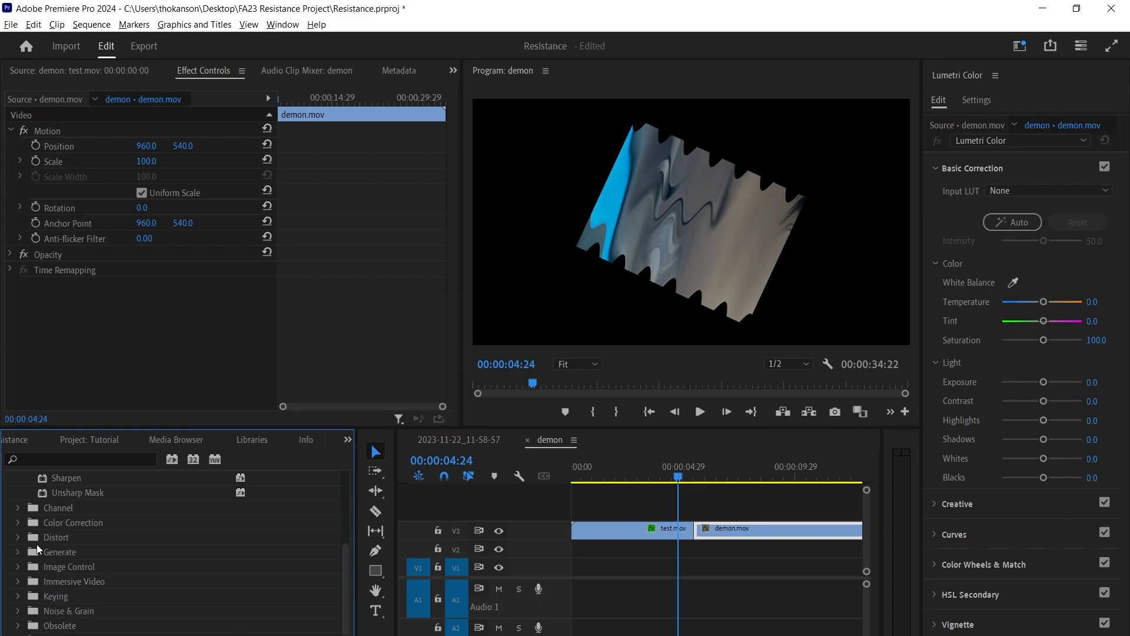
{"action": "scroll", "coordinate": [39, 548], "scroll_direction": "up", "scroll_amount": 4}
{"action": "left_click", "coordinate": [11, 496]}
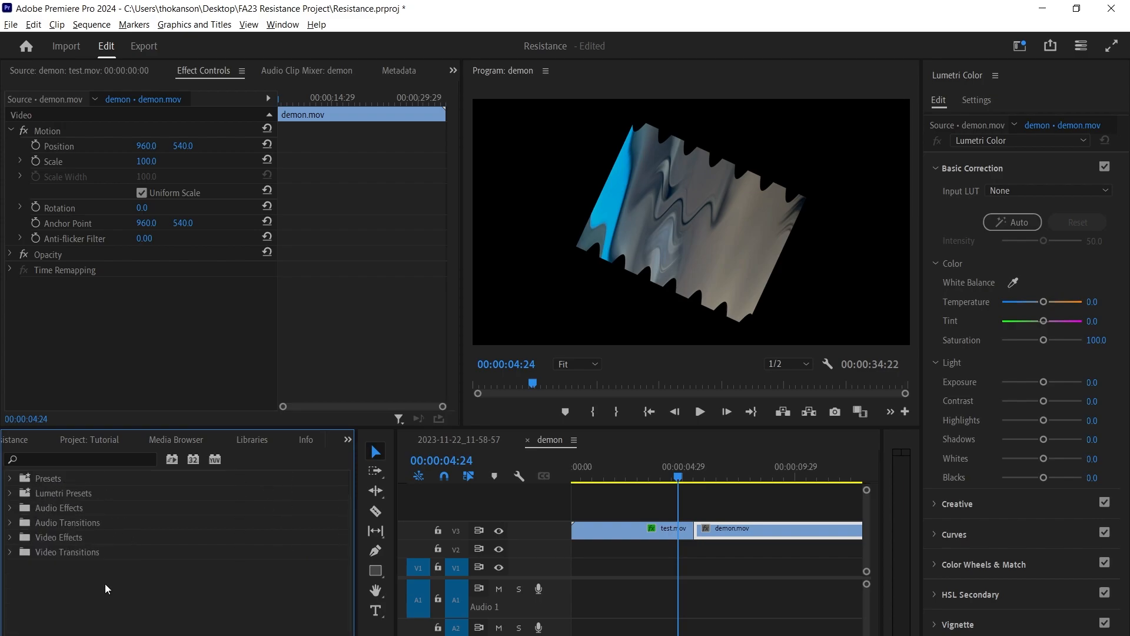
Find Cross Dissolve among the Dissolve video transitions and apply it to the cut between test.mov and demon.mov on V3
{"action": "left_click", "coordinate": [10, 554]}
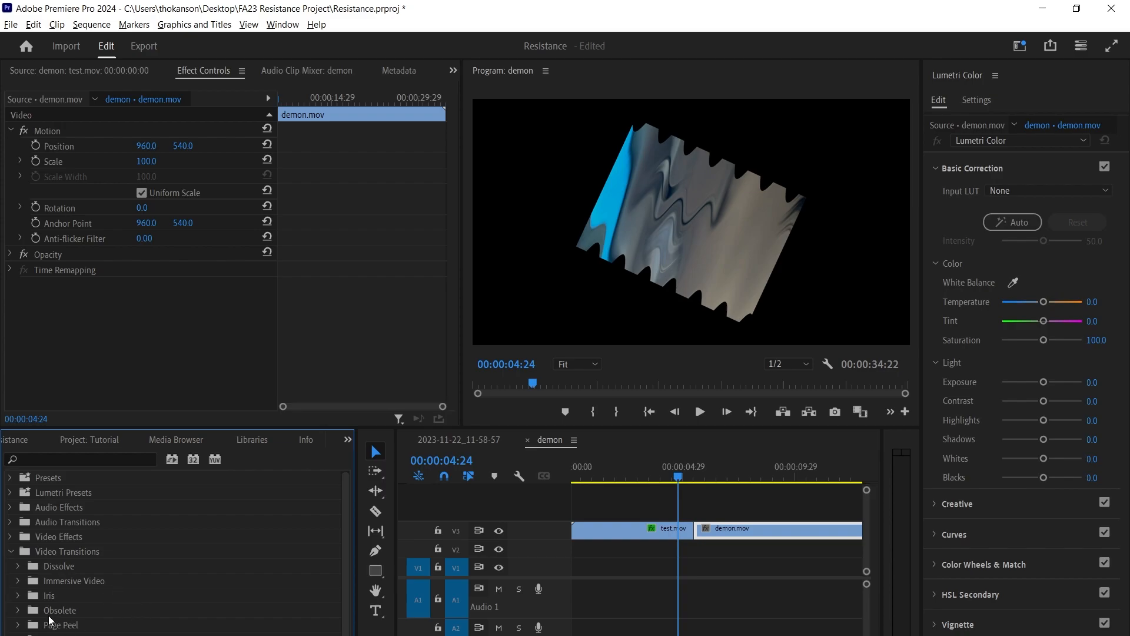
{"action": "left_click", "coordinate": [19, 567]}
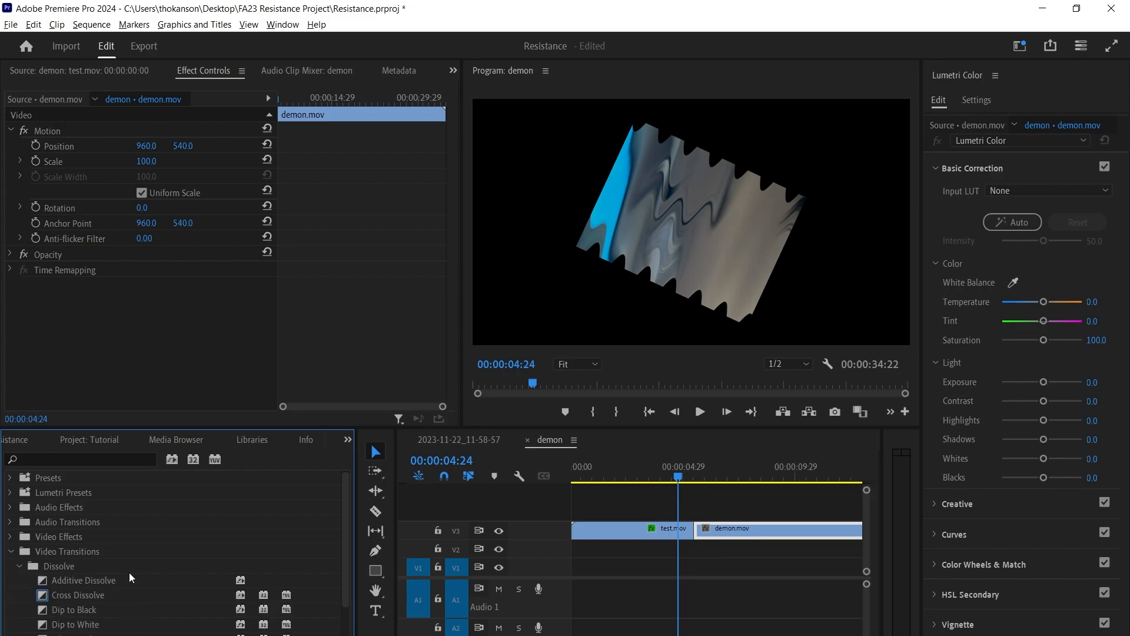
{"action": "scroll", "coordinate": [136, 582], "scroll_direction": "down", "scroll_amount": 1}
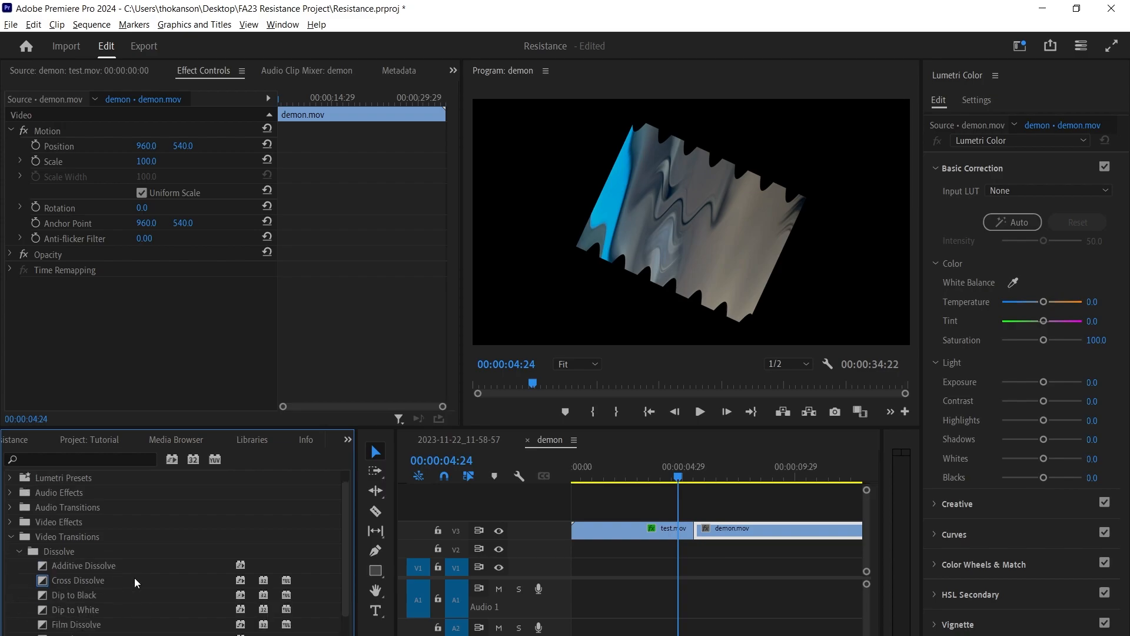
{"action": "left_click_drag", "start_coordinate": [43, 584], "coordinate": [702, 539]}
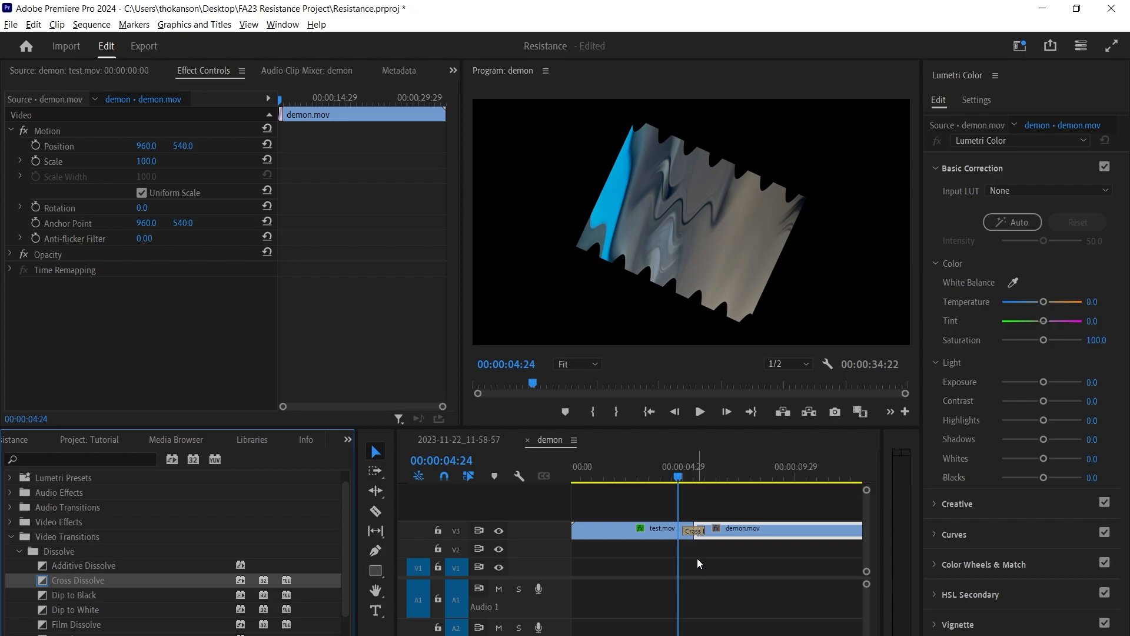
Preview the Cross Dissolve by scrubbing over it and playing the sequence from just before the transition
{"action": "left_click", "coordinate": [689, 478]}
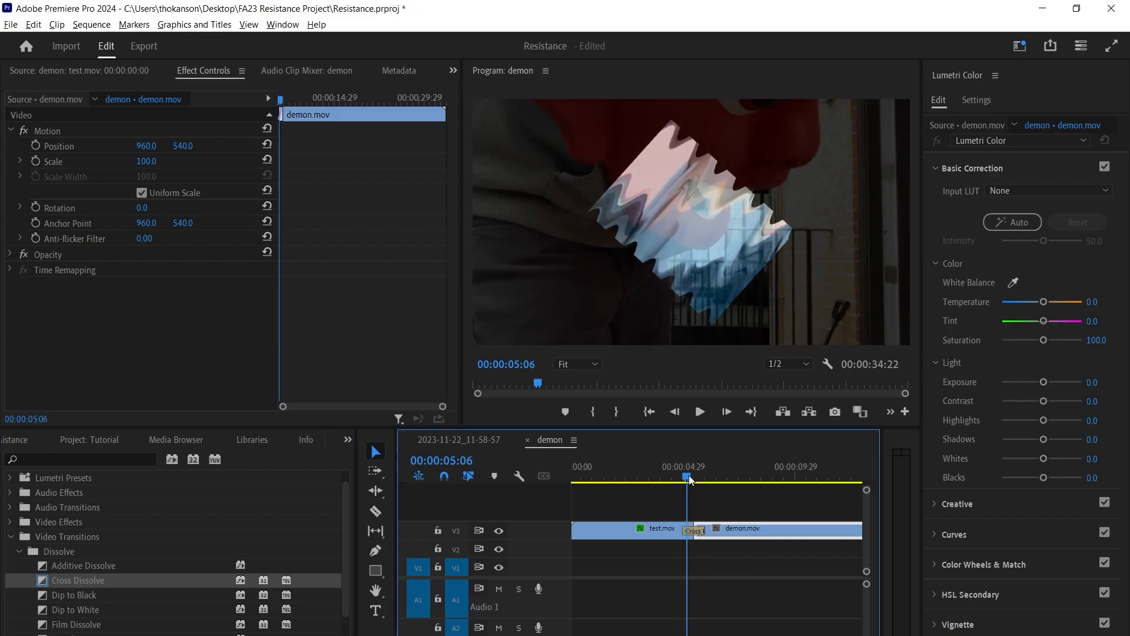
{"action": "left_click_drag", "start_coordinate": [691, 480], "coordinate": [670, 468]}
{"action": "key", "text": "space"}
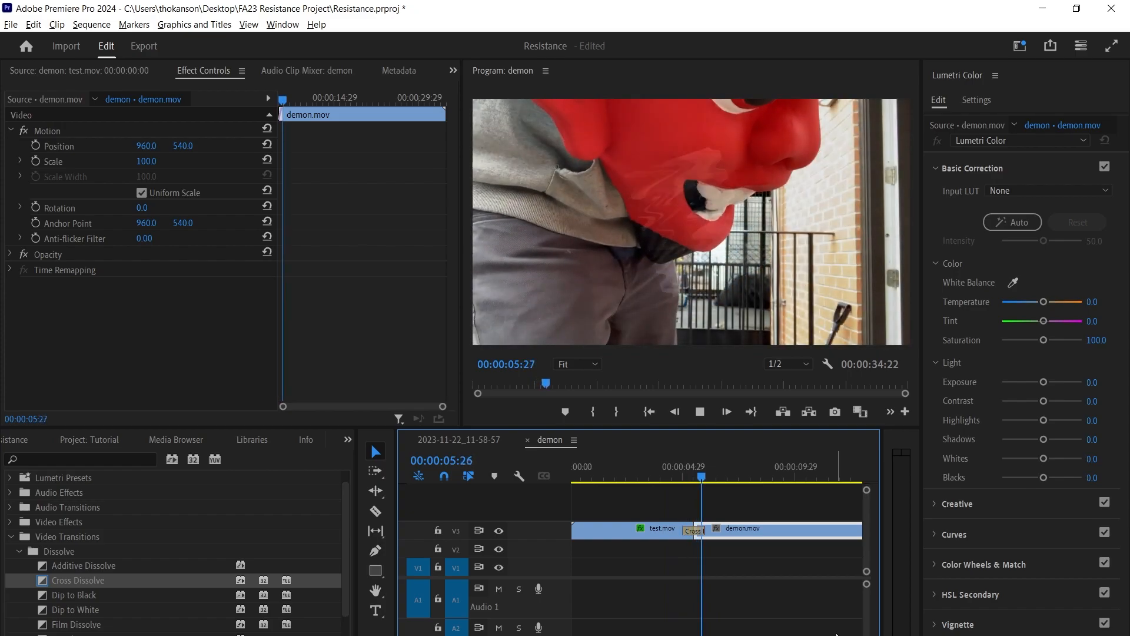
{"action": "key", "text": "space"}
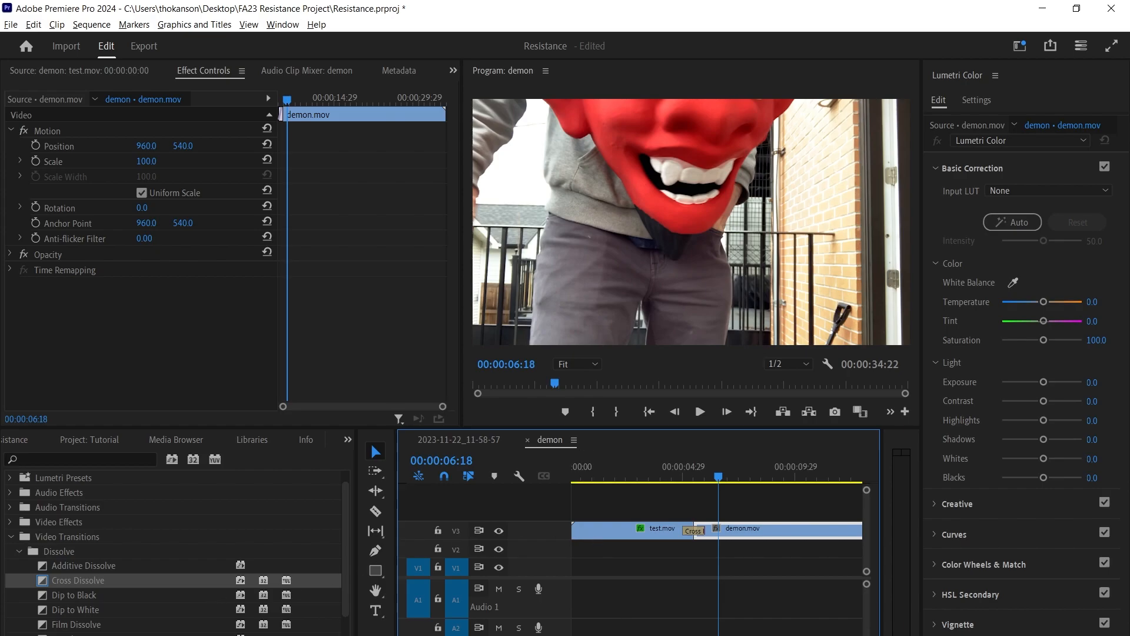
Trim the end of demon.mov on V3 so the clip ends at about 00:00:12:20
{"action": "left_click_drag", "start_coordinate": [601, 635], "coordinate": [702, 635]}
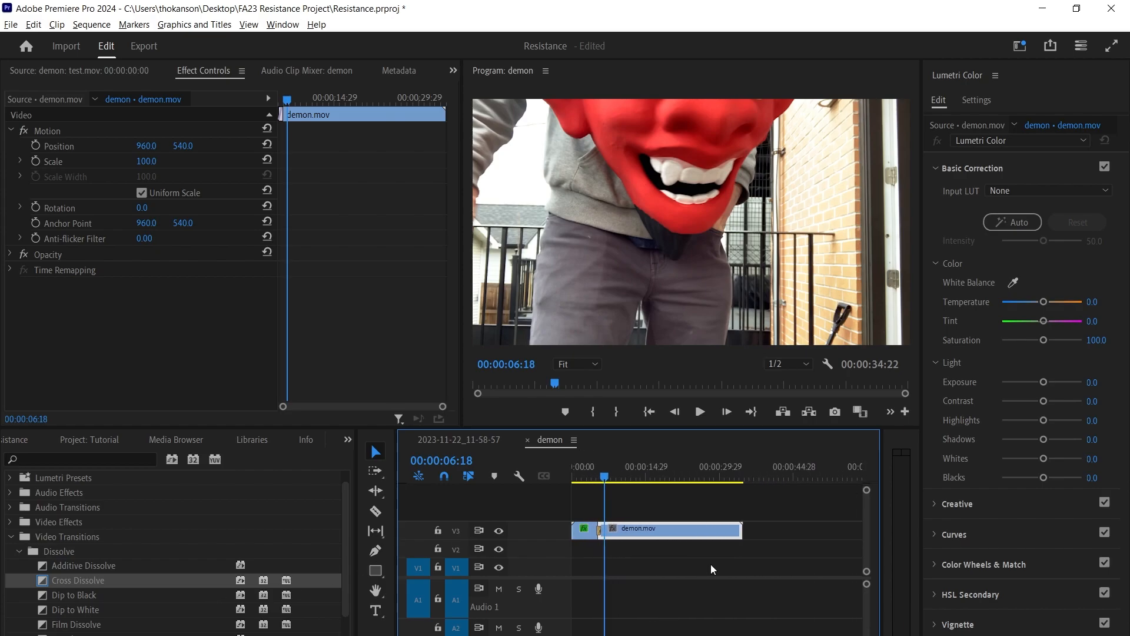
{"action": "left_click_drag", "start_coordinate": [739, 531], "coordinate": [633, 533]}
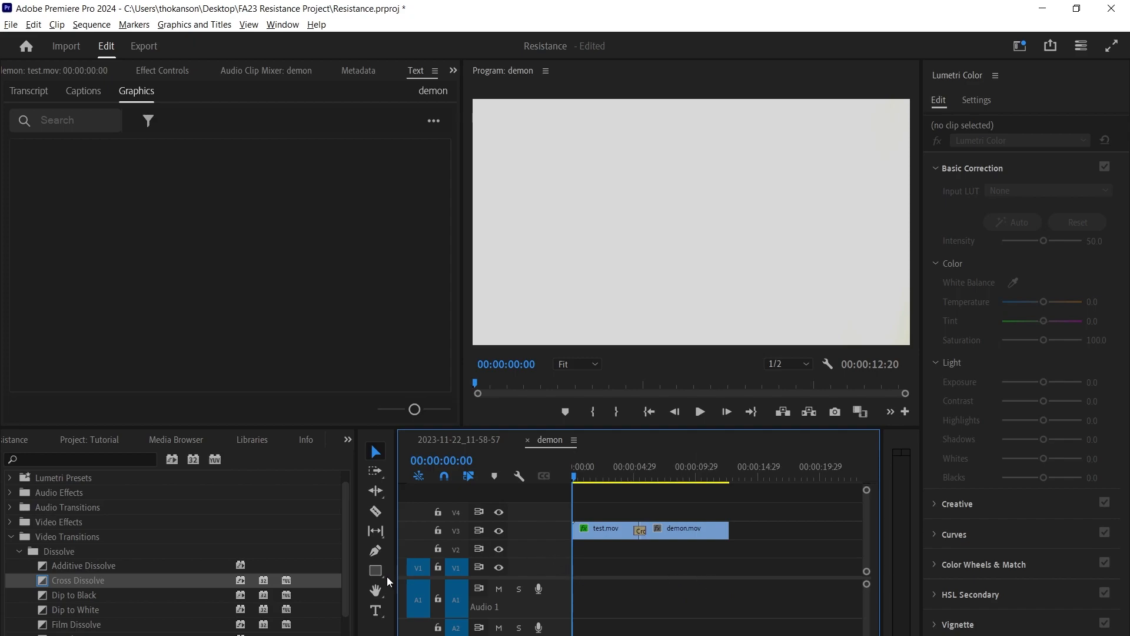
Add a text layer with the creator's full name to the program frame at the start of the sequence
{"action": "left_click", "coordinate": [379, 616]}
{"action": "left_click", "coordinate": [605, 217]}
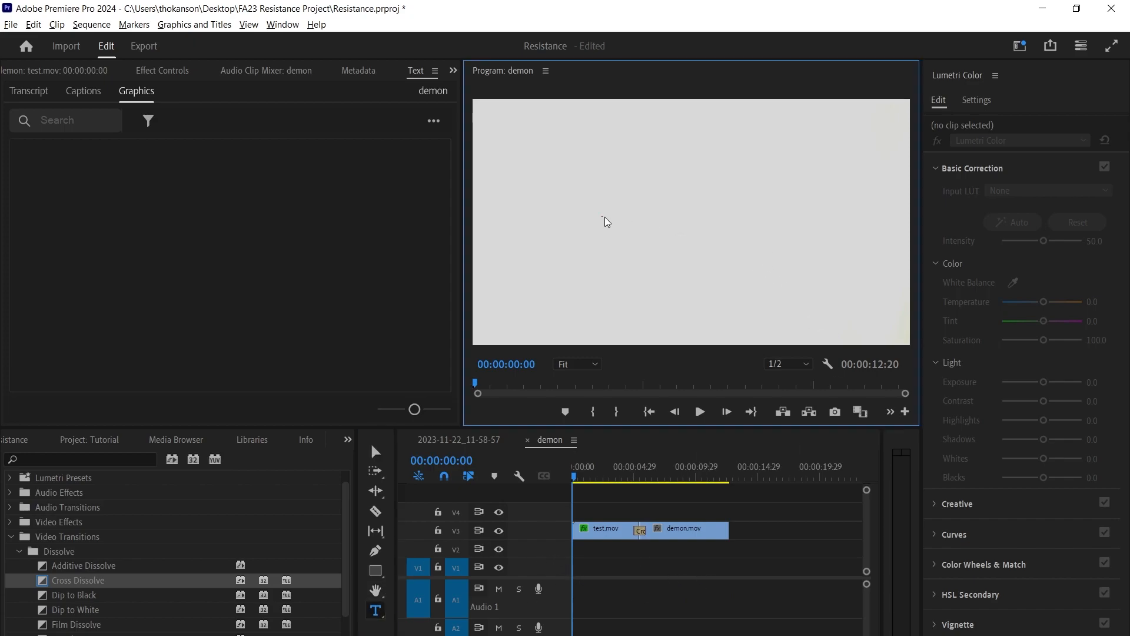
{"action": "type", "text": "Taylor Hokanson"}
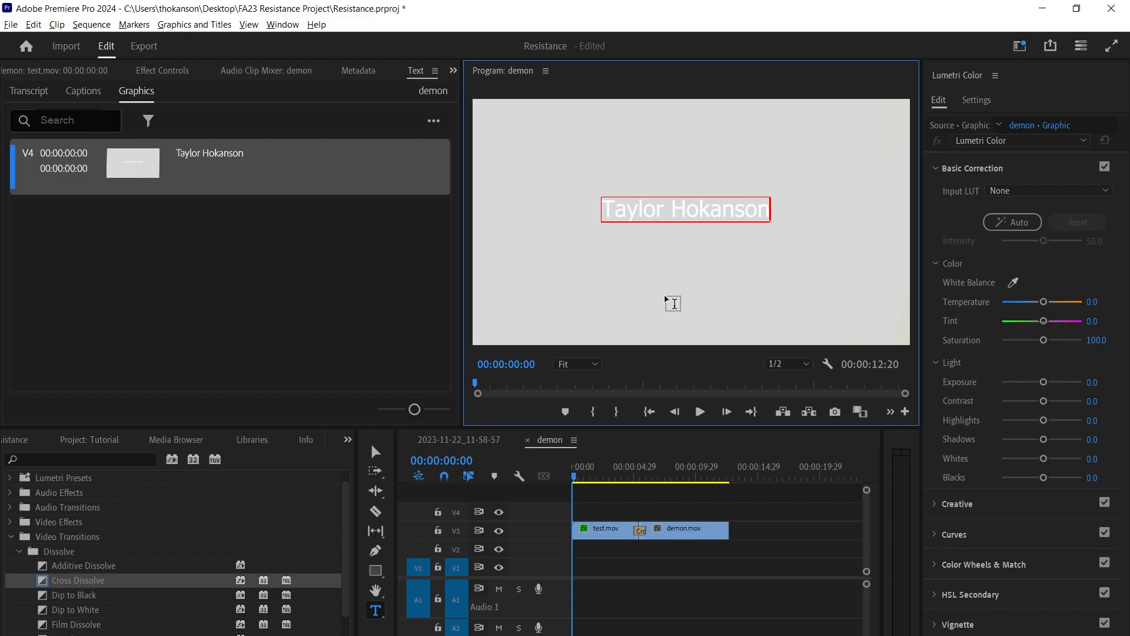
Show the Essential Graphics settings and centre the name text horizontally and vertically in the video frame
{"action": "left_click", "coordinate": [289, 29]}
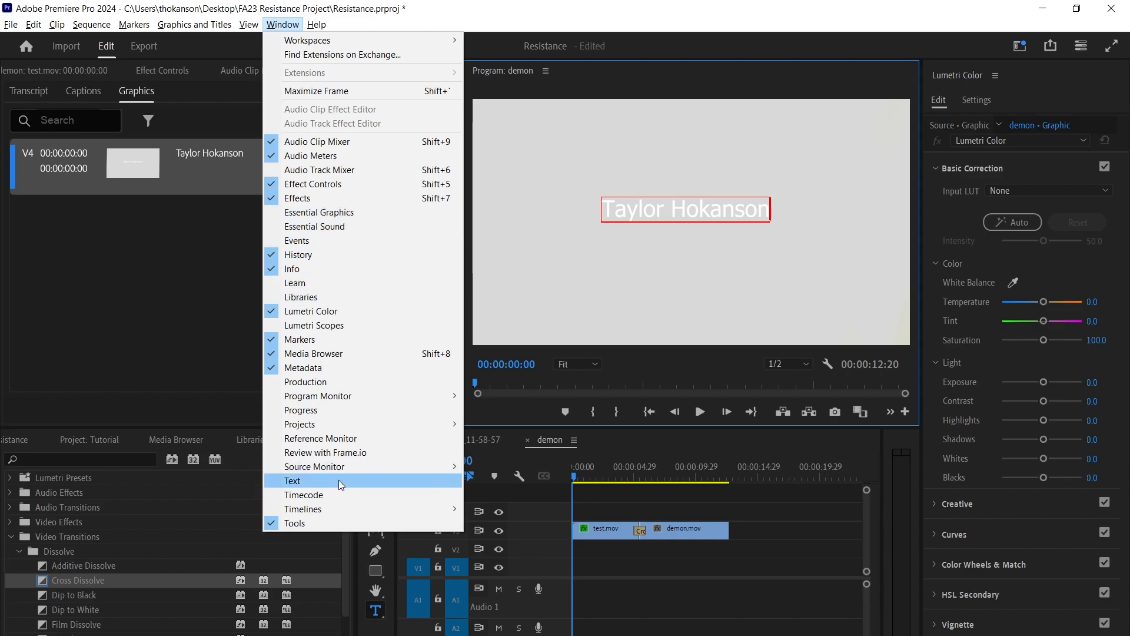
{"action": "left_click", "coordinate": [350, 212]}
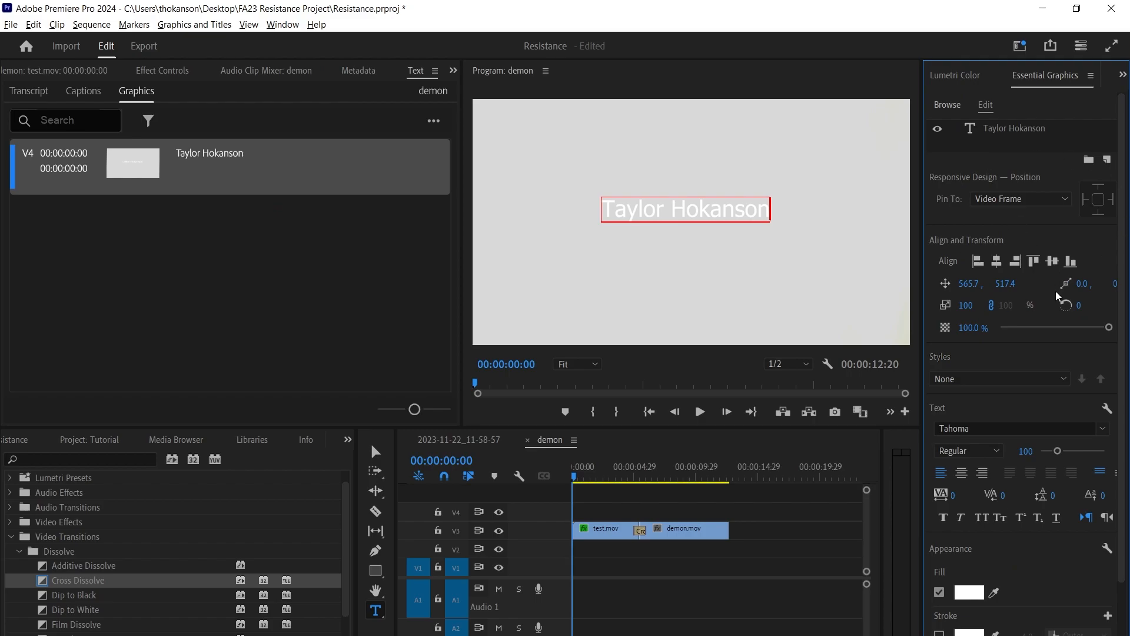
{"action": "left_click", "coordinate": [997, 260]}
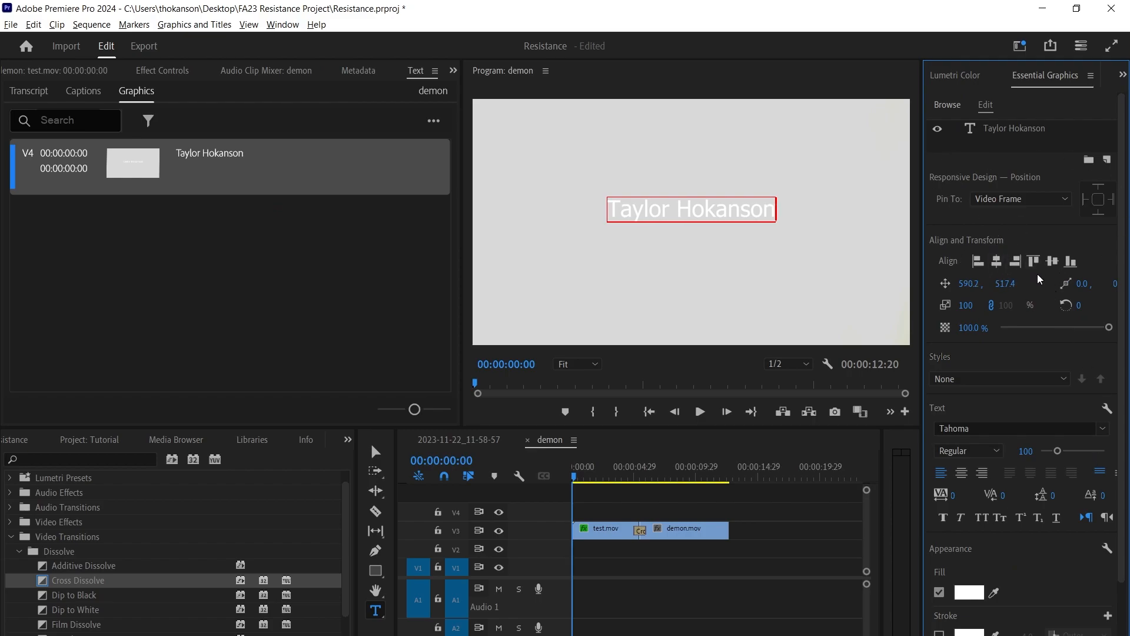
{"action": "left_click", "coordinate": [1052, 262]}
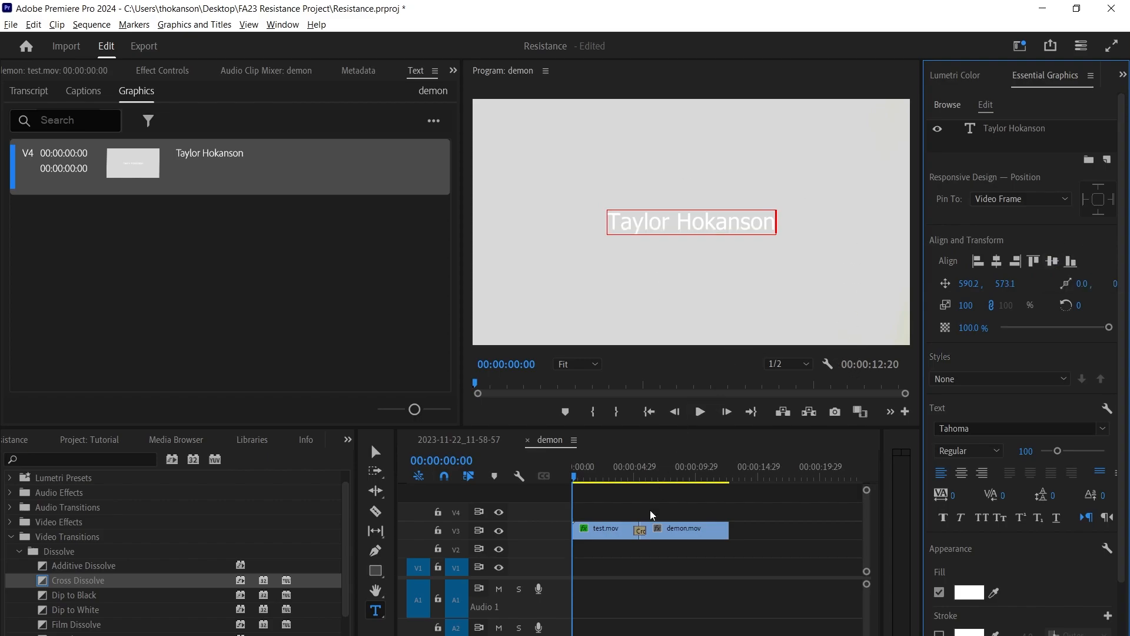
Extend the name title clip on V4 so it lasts about four seconds, ending at about 00:00:03:29
{"action": "left_click_drag", "start_coordinate": [501, 635], "coordinate": [412, 635]}
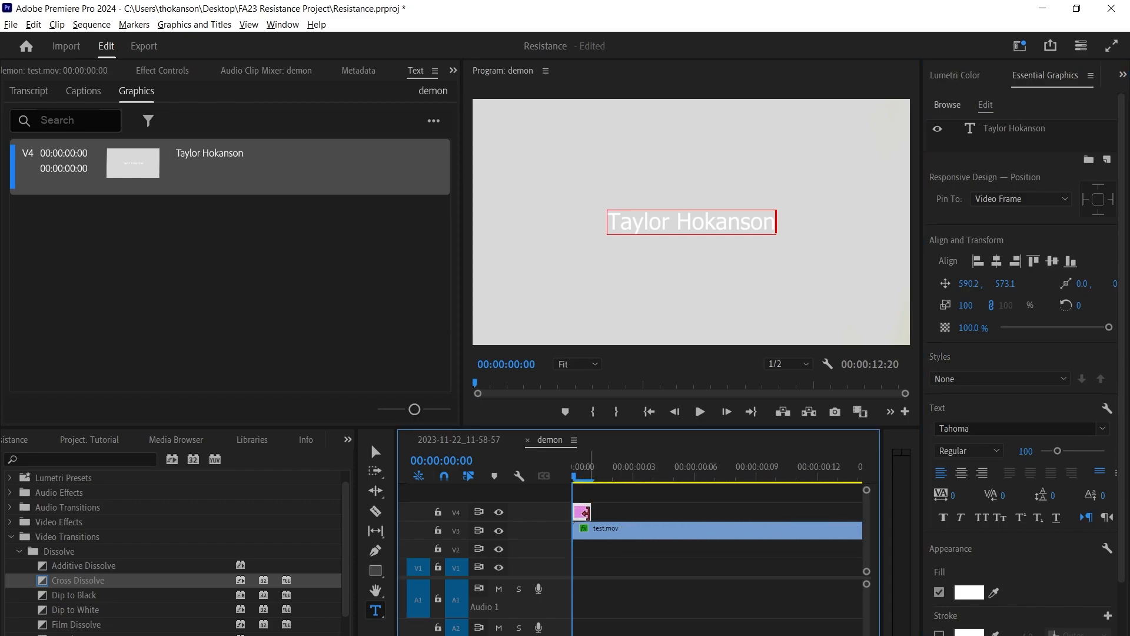
{"action": "left_click_drag", "start_coordinate": [588, 513], "coordinate": [836, 511]}
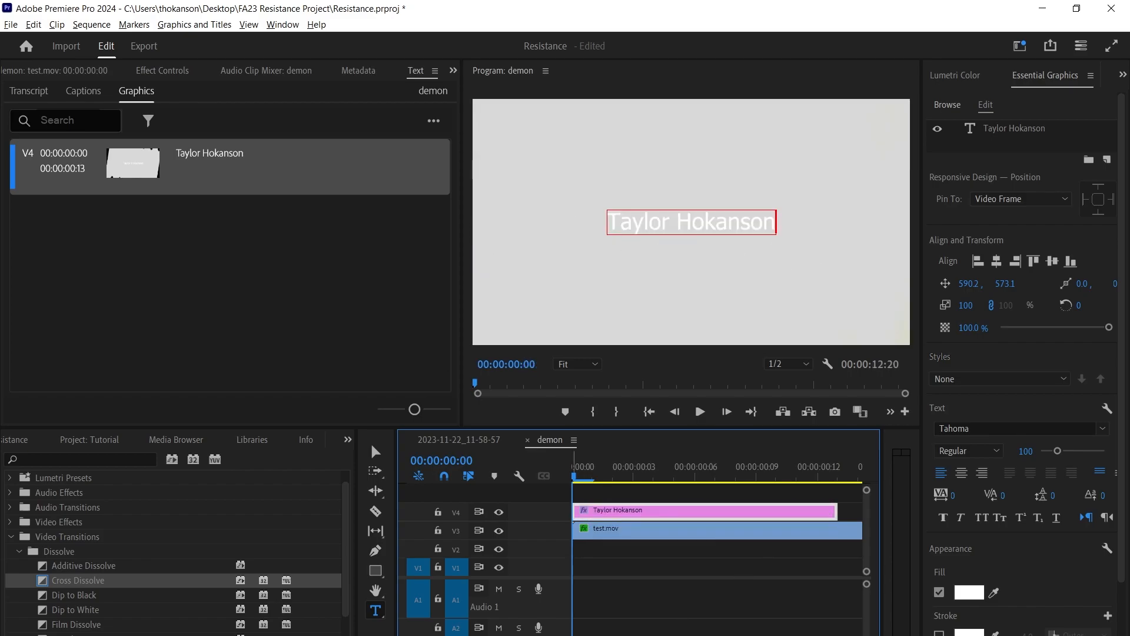
{"action": "left_click_drag", "start_coordinate": [413, 635], "coordinate": [431, 635]}
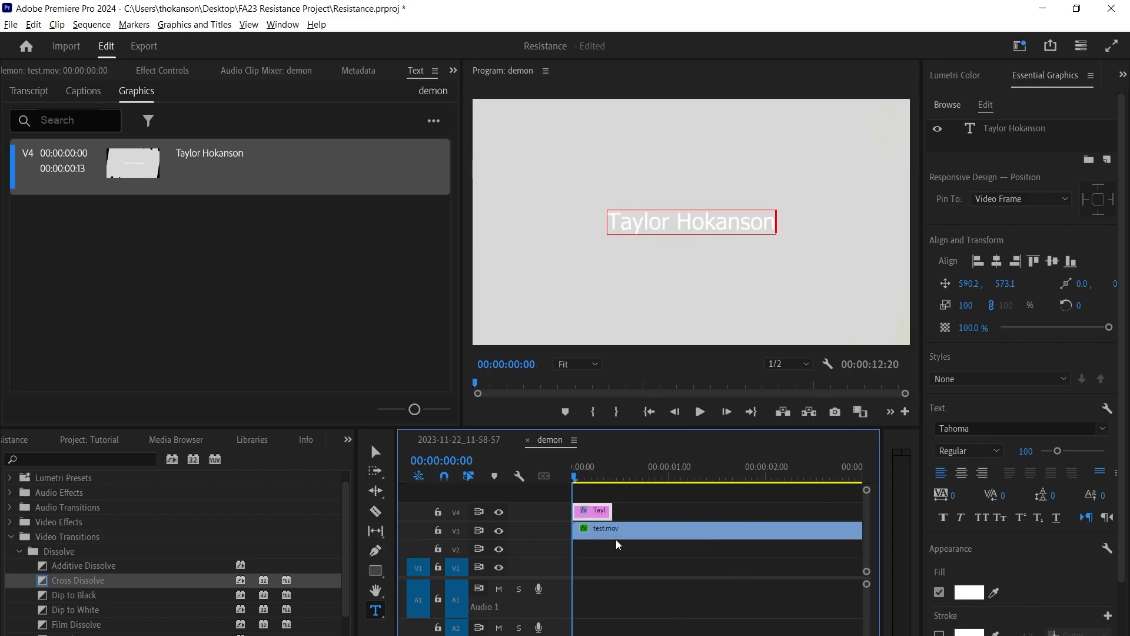
{"action": "left_click_drag", "start_coordinate": [608, 509], "coordinate": [647, 510]}
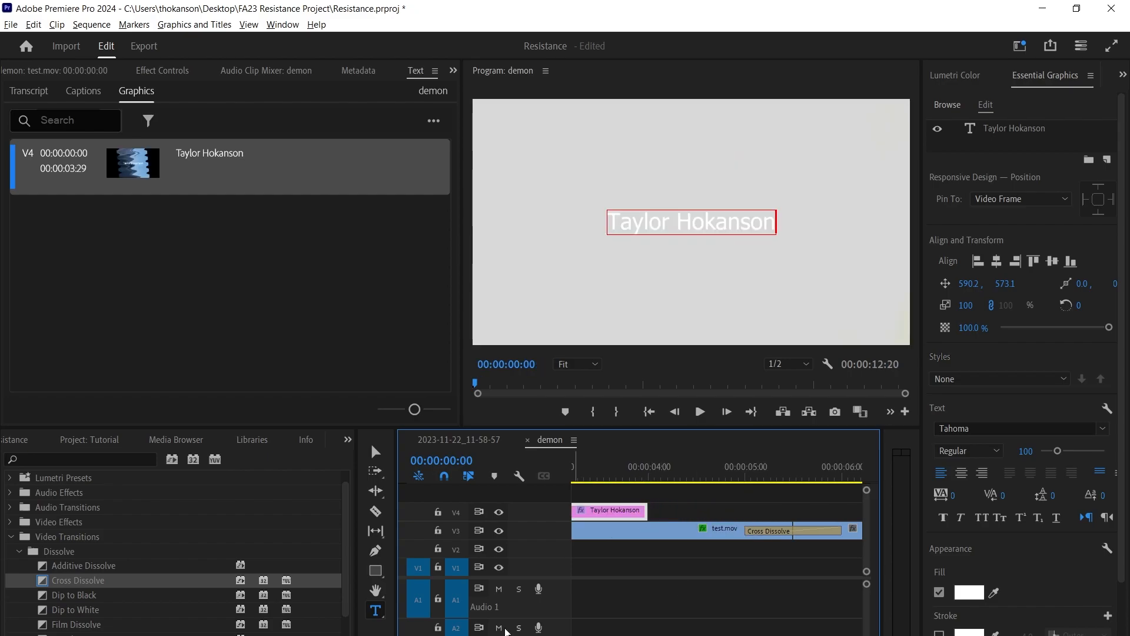
{"action": "left_click_drag", "start_coordinate": [619, 635], "coordinate": [819, 634]}
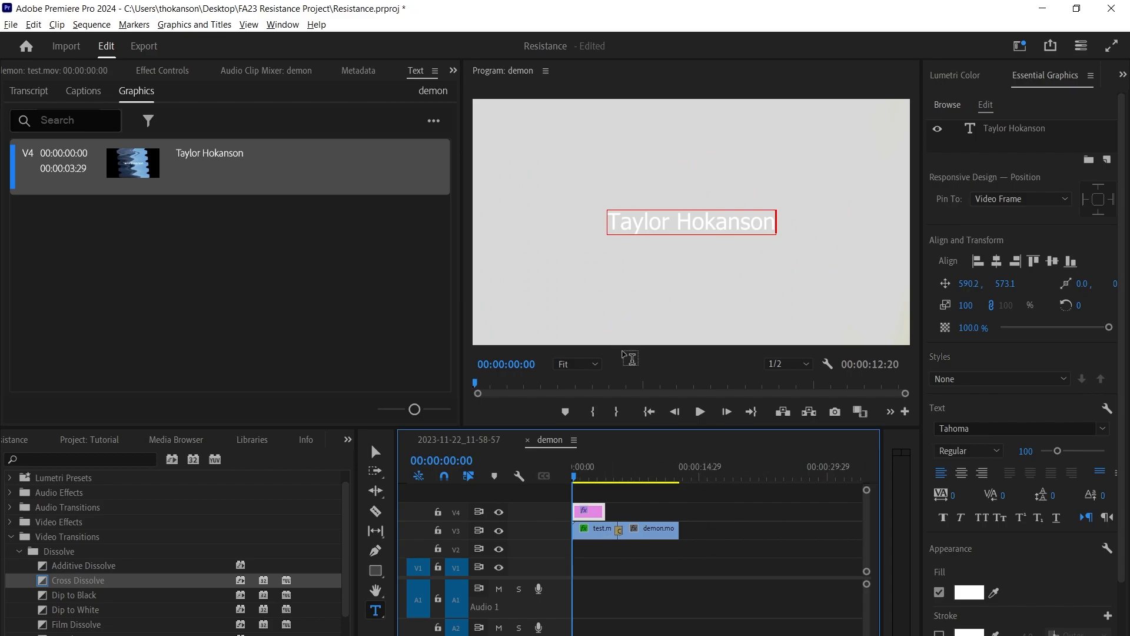
Switch to the Selection tool and play the sequence from the start to preview the title over test.mov
{"action": "left_click", "coordinate": [376, 451]}
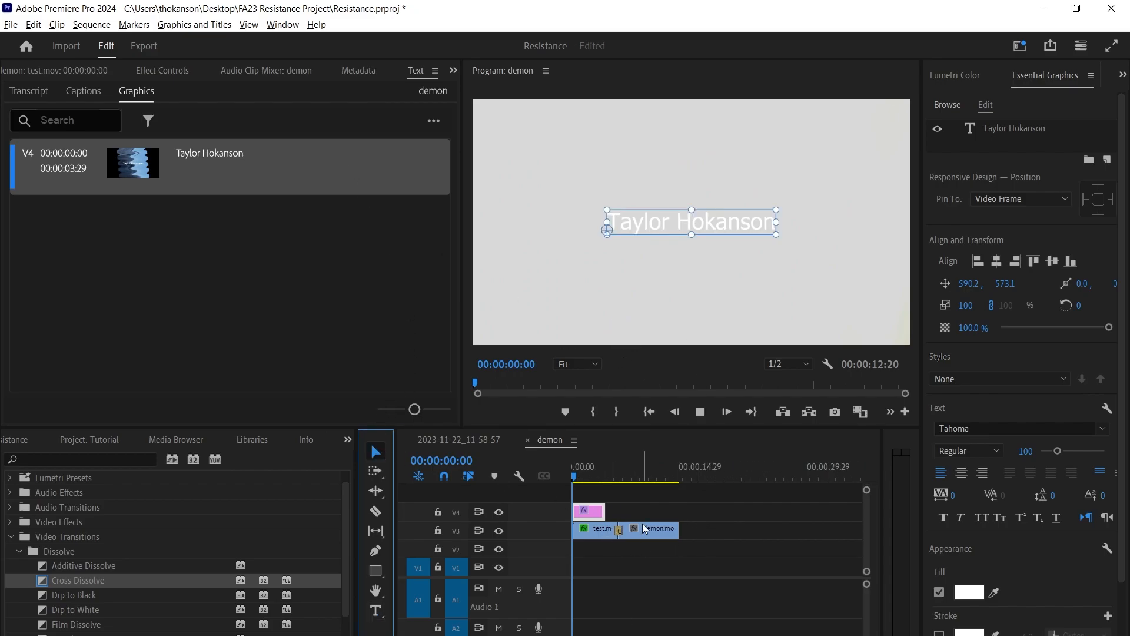
{"action": "key", "text": "space"}
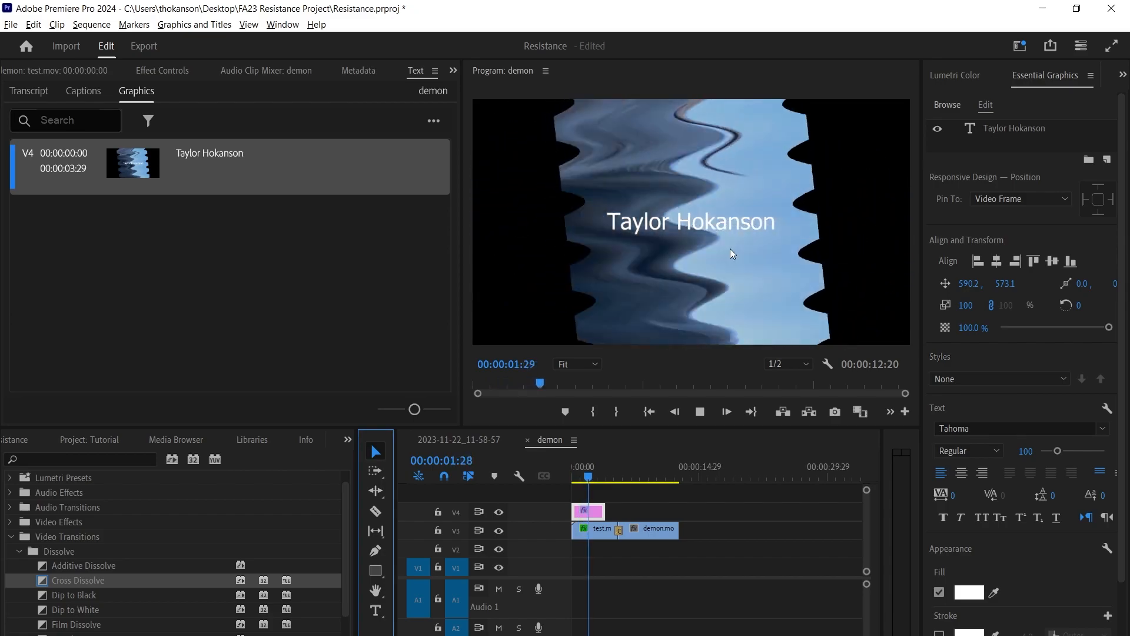
{"action": "left_click", "coordinate": [700, 412]}
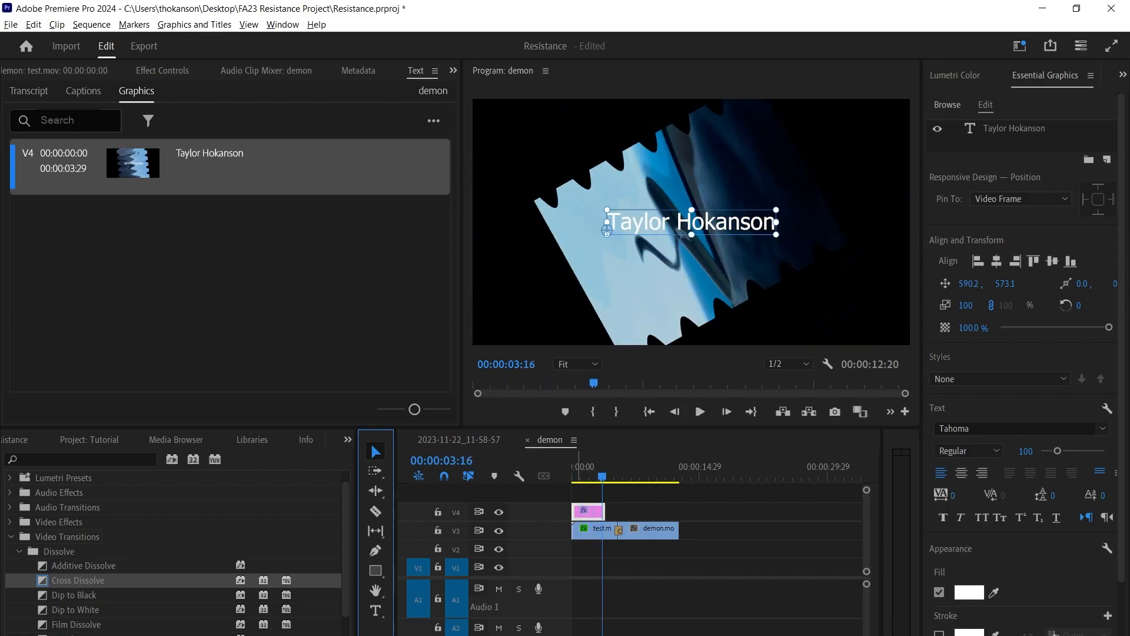
Try moving both V3 clips to start at 00:00:04:00, where the title ends, and preview the title over black from the start
{"action": "left_click_drag", "start_coordinate": [736, 635], "coordinate": [681, 635]}
{"action": "left_click_drag", "start_coordinate": [694, 558], "coordinate": [657, 533]}
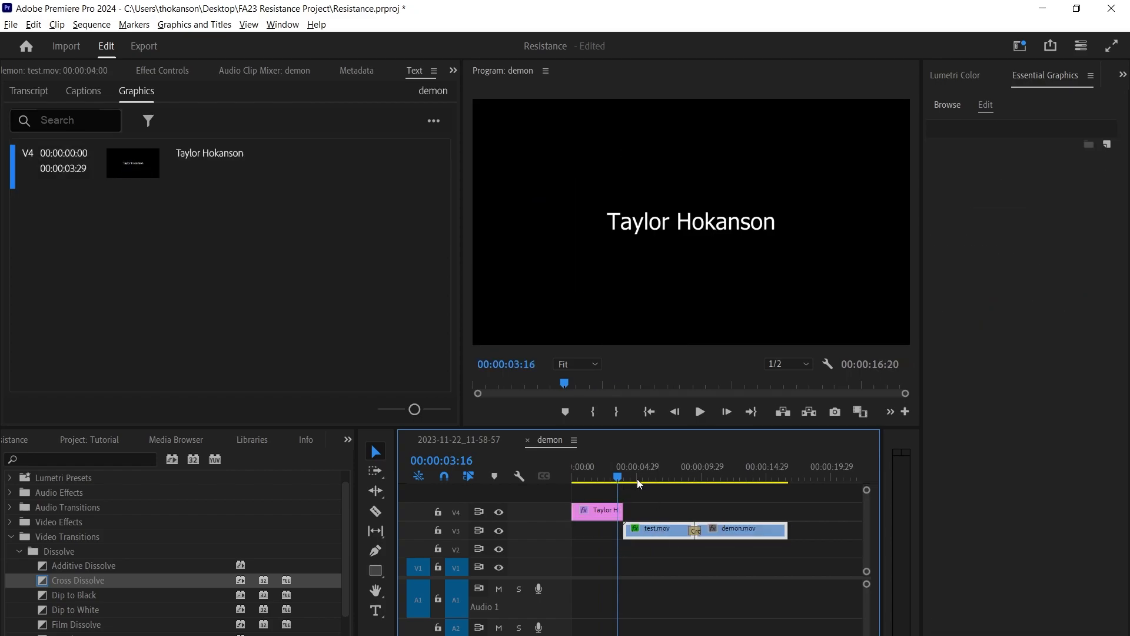
{"action": "left_click_drag", "start_coordinate": [619, 480], "coordinate": [563, 478]}
{"action": "key", "text": "space"}
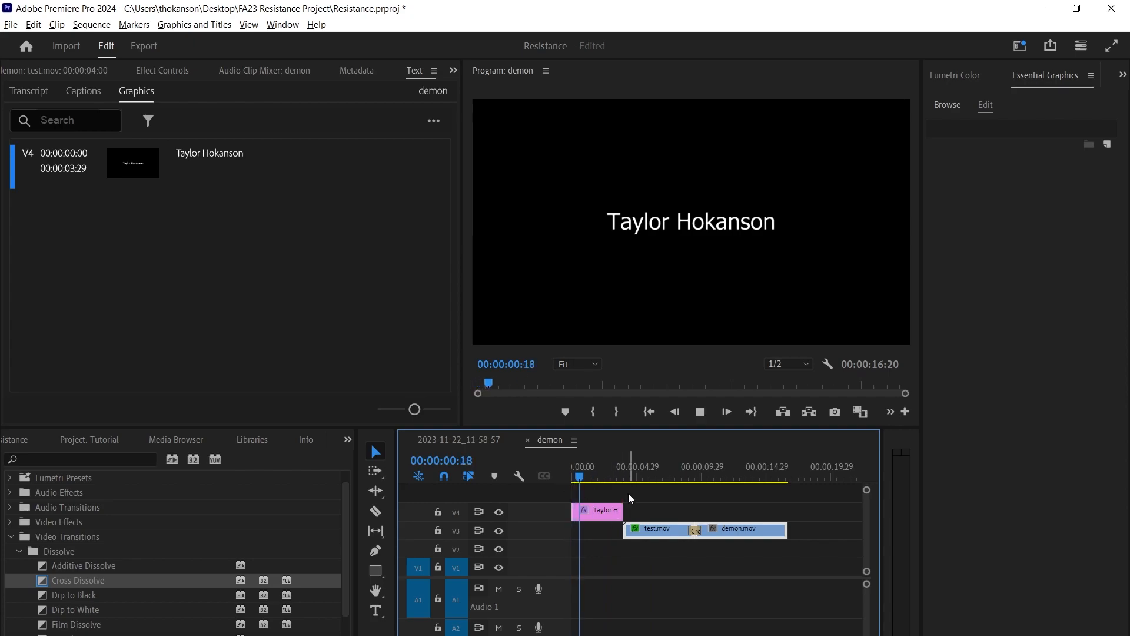
{"action": "key", "text": "space"}
Move both V3 clips back to the start of the sequence beneath the title and preview the result
{"action": "left_click_drag", "start_coordinate": [671, 530], "coordinate": [590, 529]}
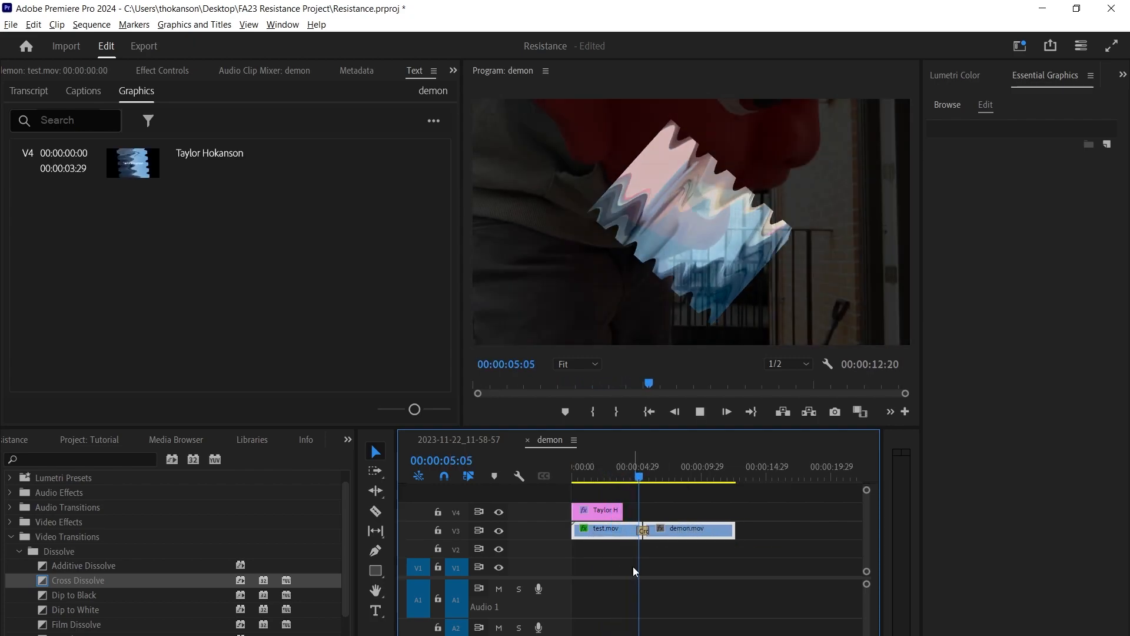
{"action": "key", "text": "space"}
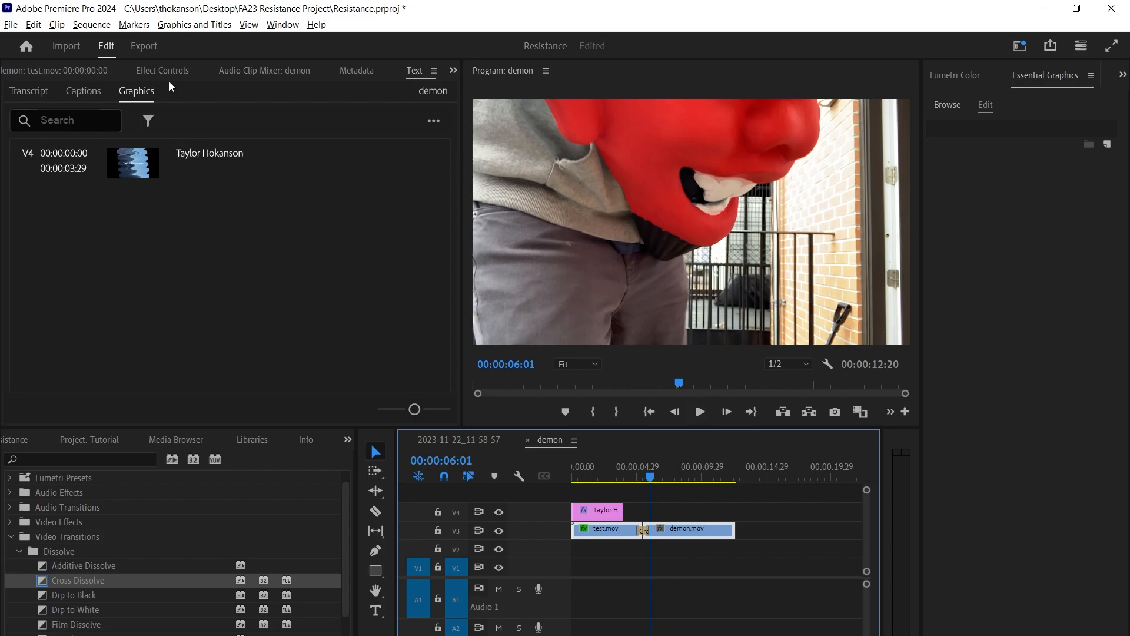
Save the Resistance project and open the export settings for the demon sequence
{"action": "left_click", "coordinate": [11, 24]}
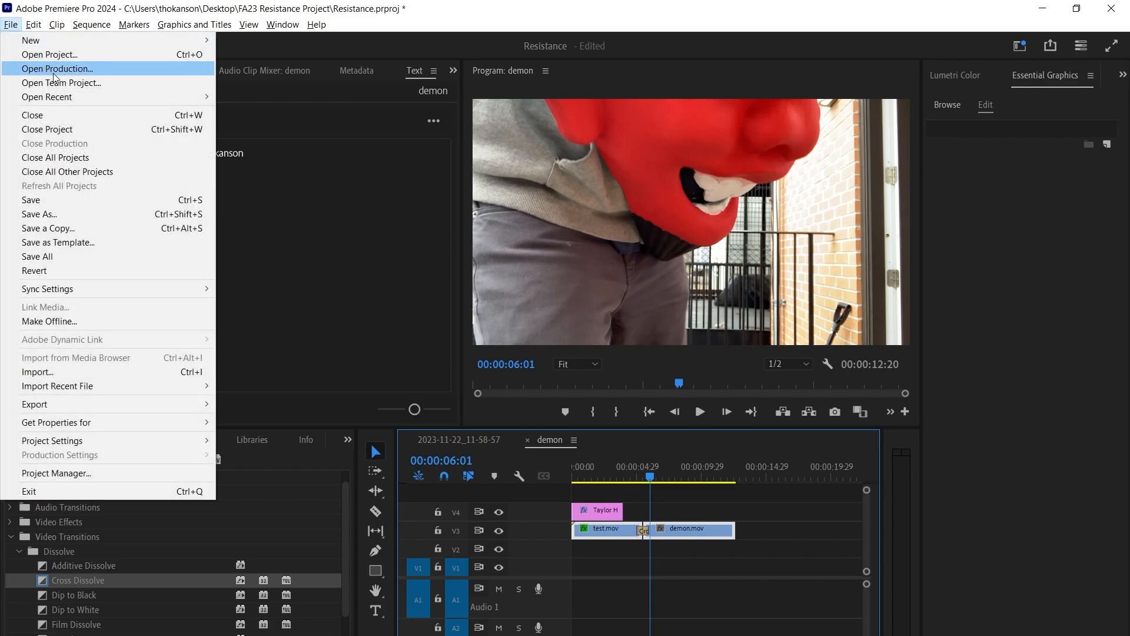
{"action": "left_click", "coordinate": [90, 200]}
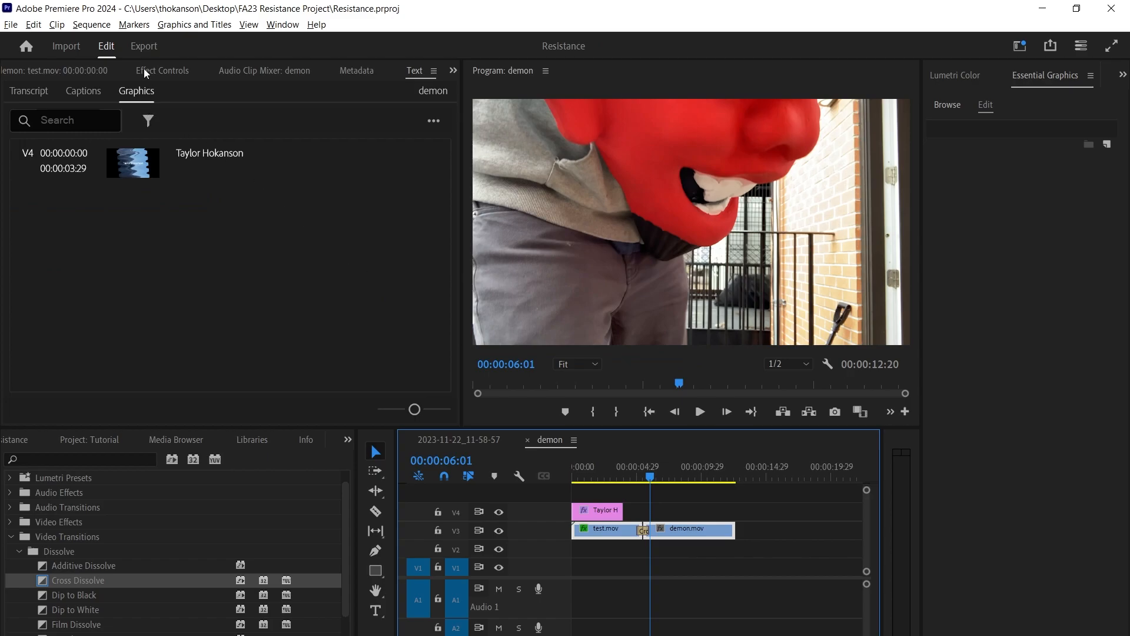
{"action": "left_click", "coordinate": [150, 50]}
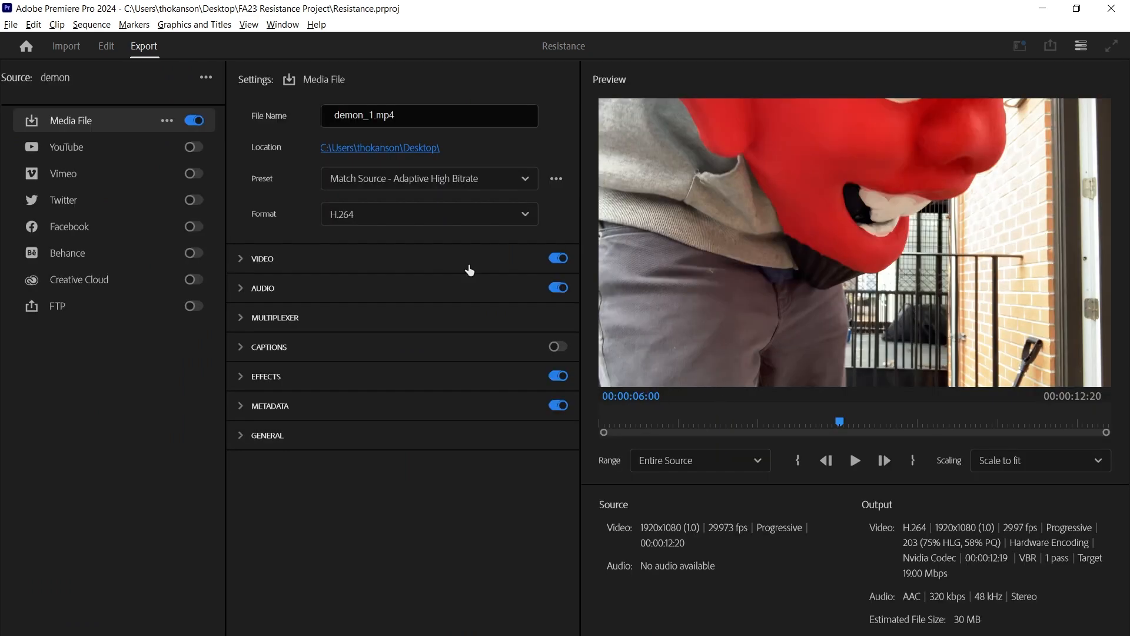
Name the export file with the creator's last and first name followed by "_filmfest_FA2023", keeping the .mp4 extension
{"action": "left_click", "coordinate": [376, 116]}
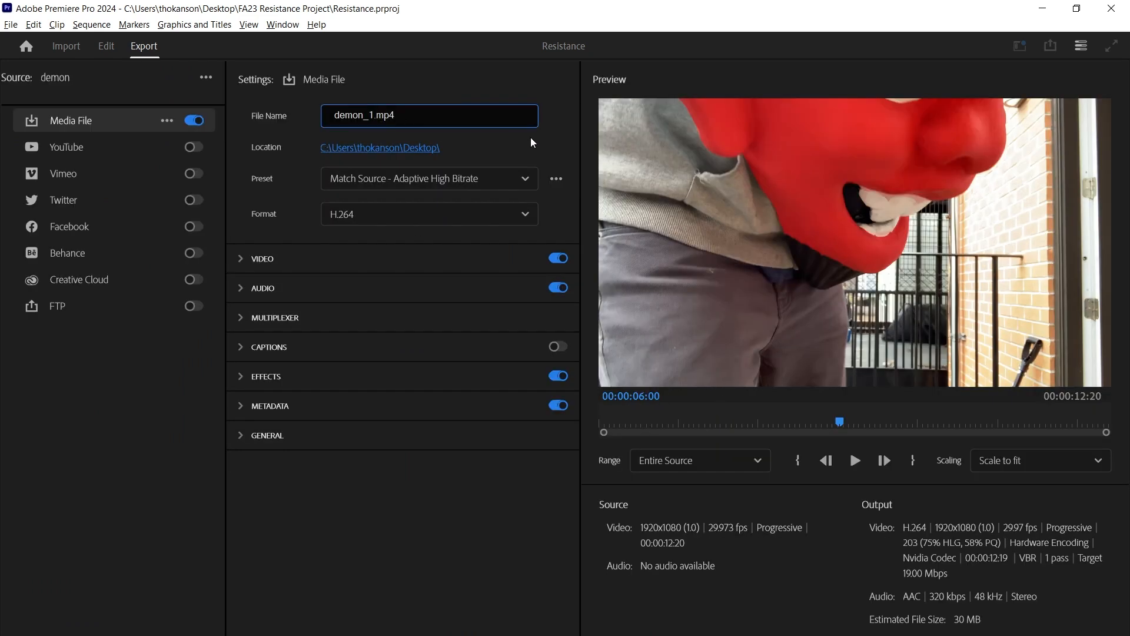
{"action": "key", "text": "shift+Home"}
{"action": "type", "text": "taylor"}
{"action": "key", "text": "BackSpace"}
{"action": "key", "text": "BackSpace"}
{"action": "key", "text": "BackSpace"}
{"action": "key", "text": "BackSpace"}
{"action": "key", "text": "BackSpace"}
{"action": "key", "text": "BackSpace"}
{"action": "type", "text": "HokansonTaylor_fimlme"}
{"action": "key", "text": "BackSpace"}
{"action": "key", "text": "BackSpace"}
{"action": "key", "text": "BackSpace"}
{"action": "key", "text": "BackSpace"}
{"action": "type", "text": "lmfest_FA2023"}
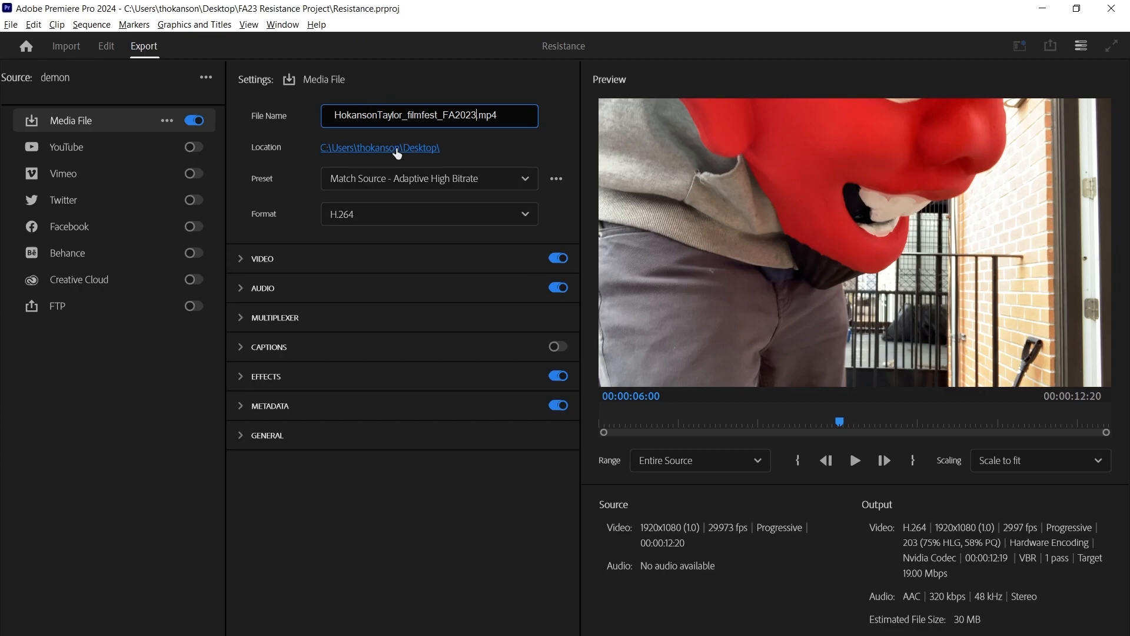
Choose the High Quality 1080p HD preset and export the video
{"action": "left_click", "coordinate": [465, 178]}
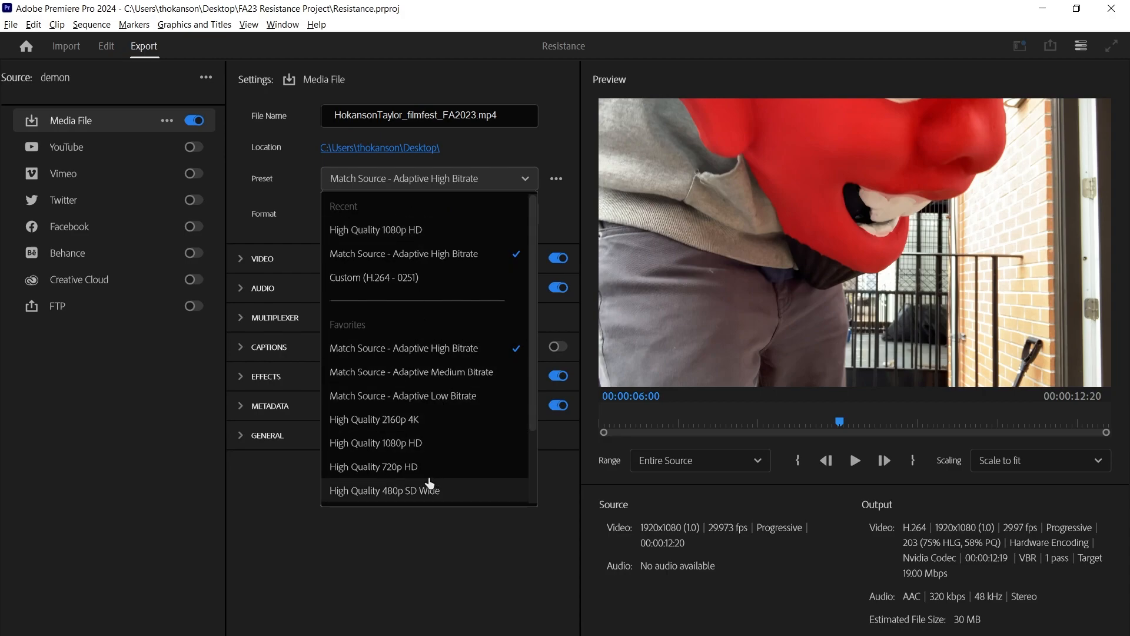
{"action": "left_click", "coordinate": [389, 449]}
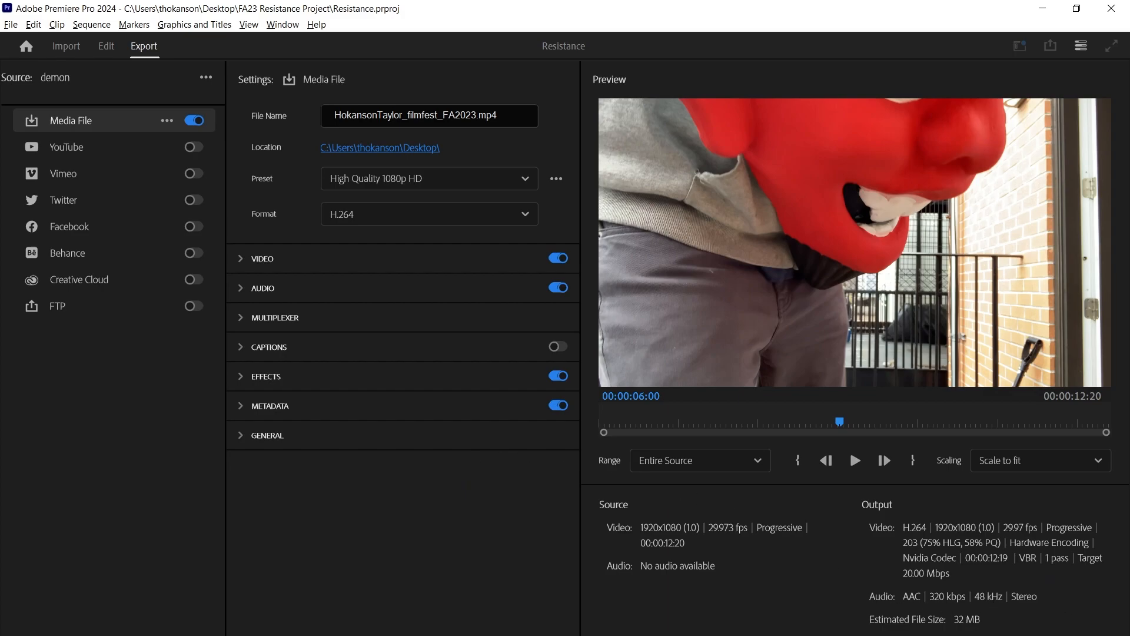
{"action": "left_click", "coordinate": [1085, 635]}
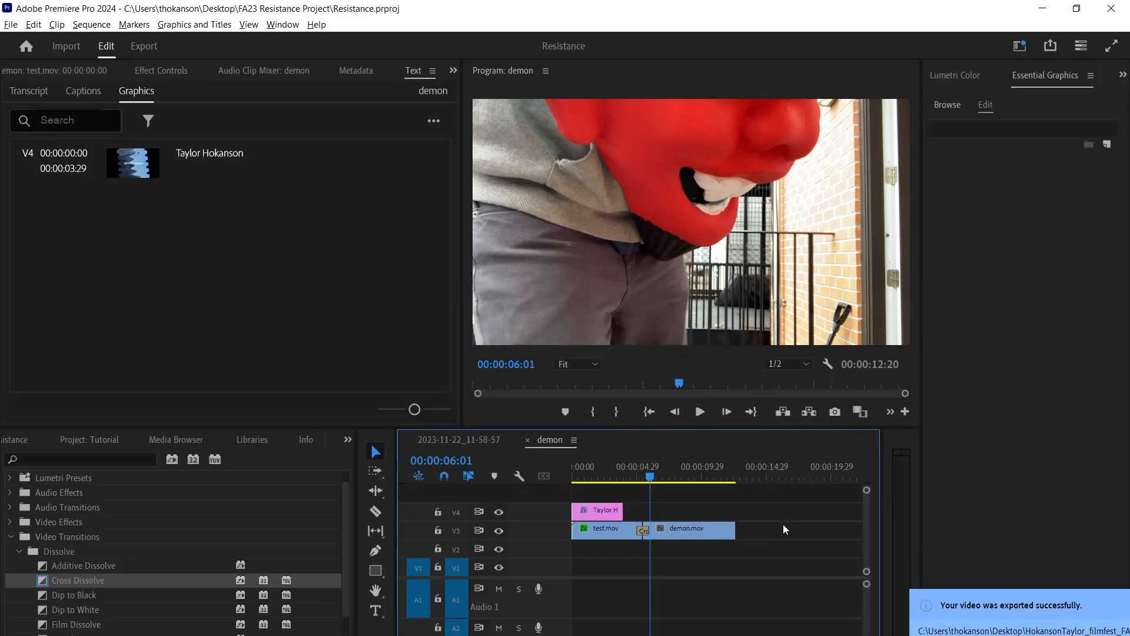
Switch to the desktop, play the exported filmfest_FA2023 video in Media Player to check it, and close the player
{"action": "left_click", "coordinate": [1043, 8]}
{"action": "double_click", "coordinate": [27, 329]}
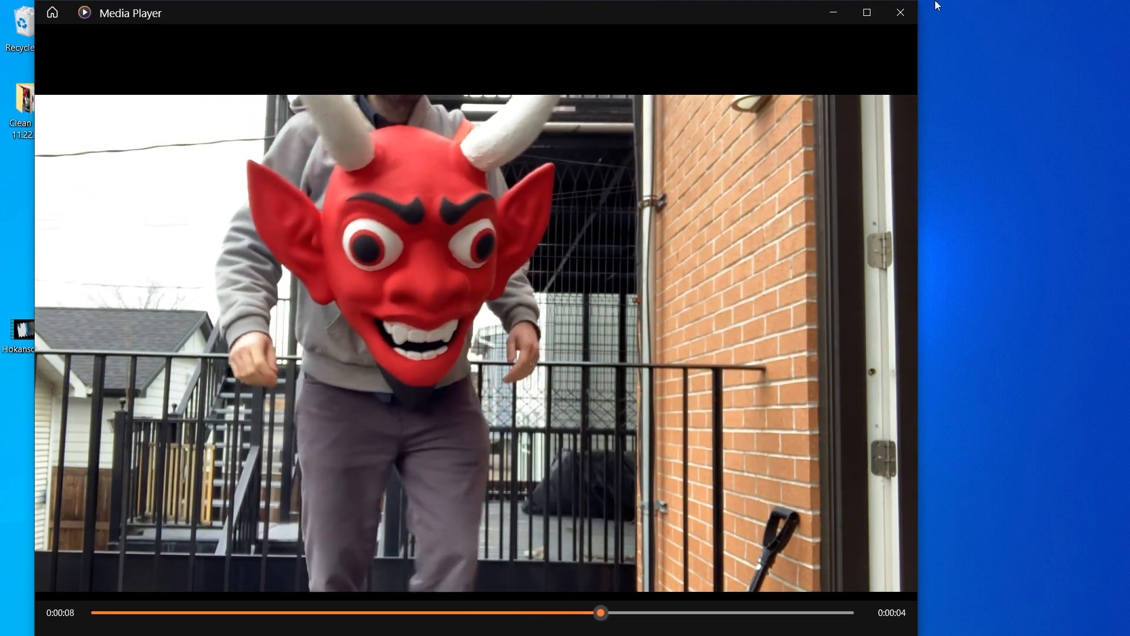
{"action": "left_click", "coordinate": [900, 14]}
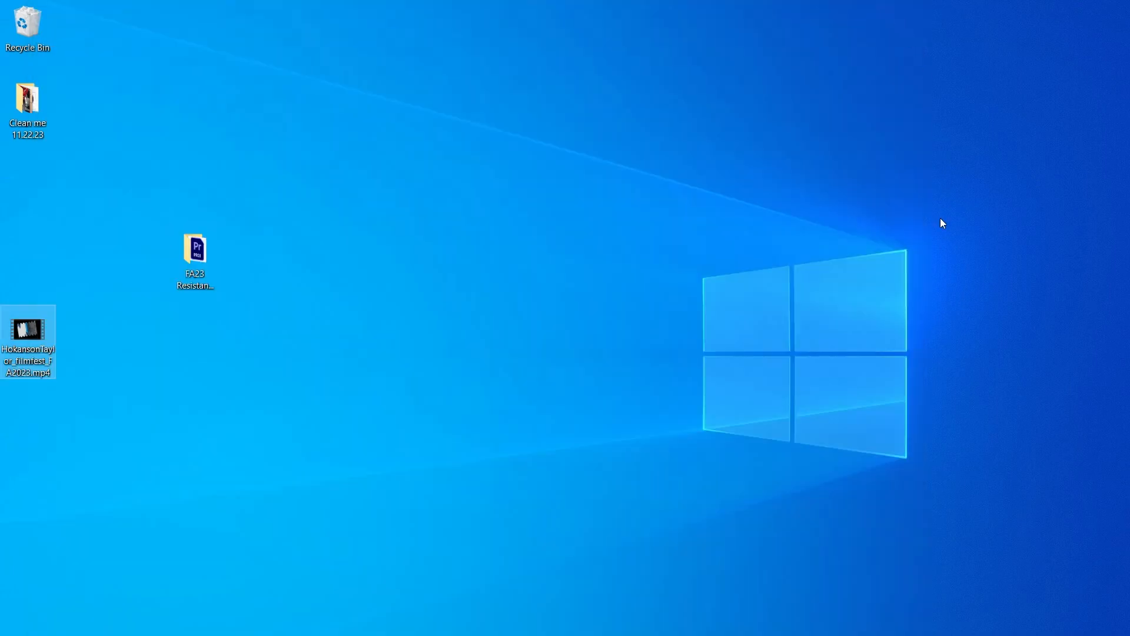